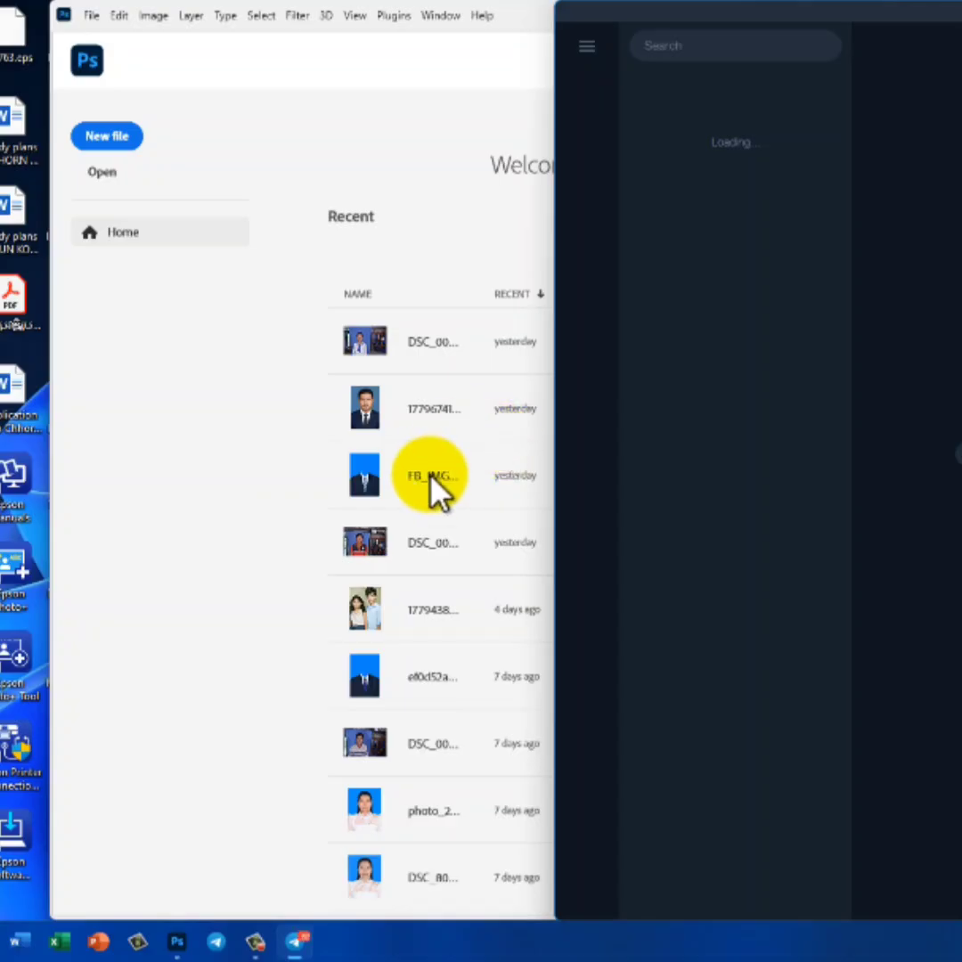
Open the recent suit template FB_IMG_1649838371275.jpg, open the channel holding the portrait in Telegram, and float the template in its own window
left_click(429, 477)
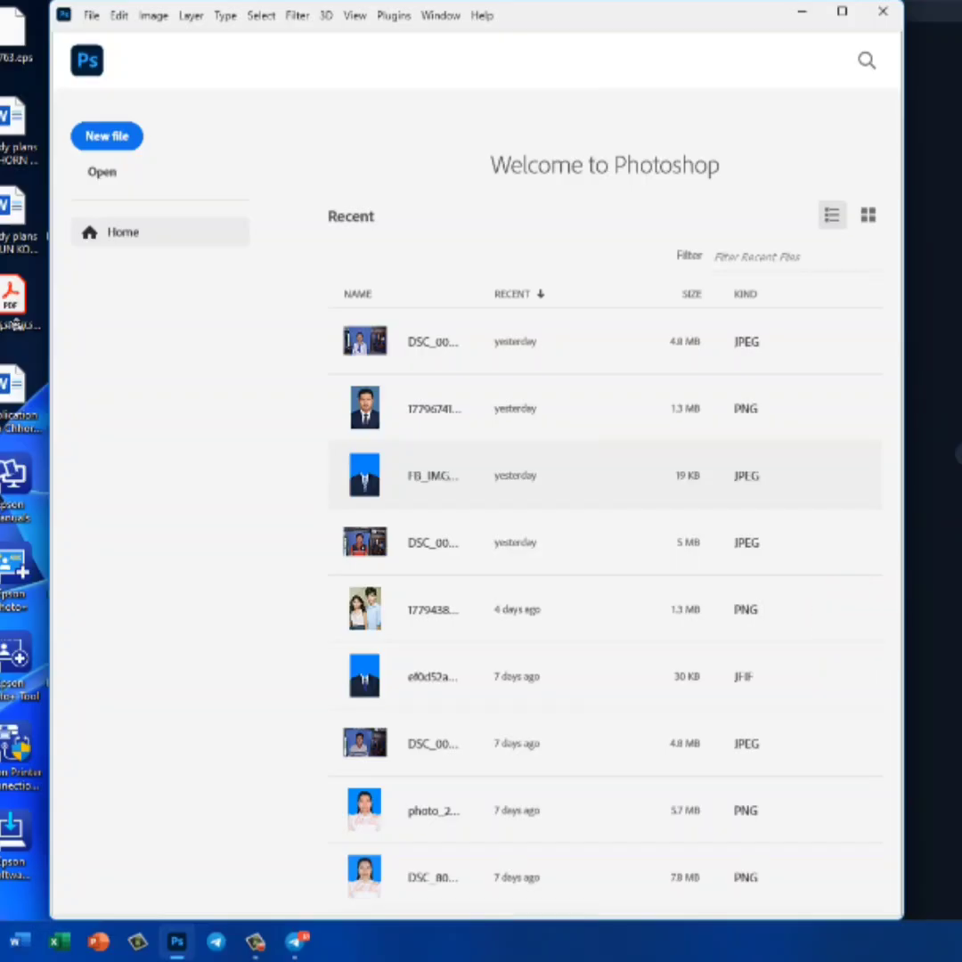
left_click_drag(961, 10, 956, 55)
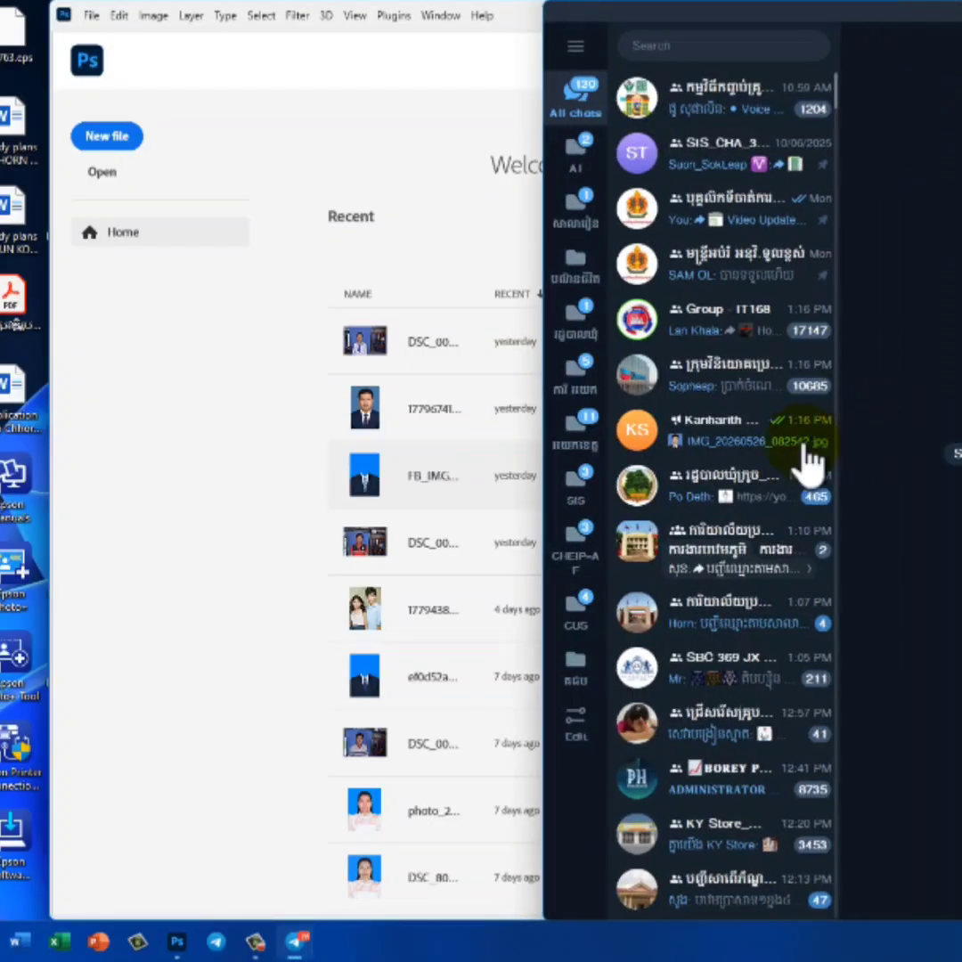
left_click(735, 438)
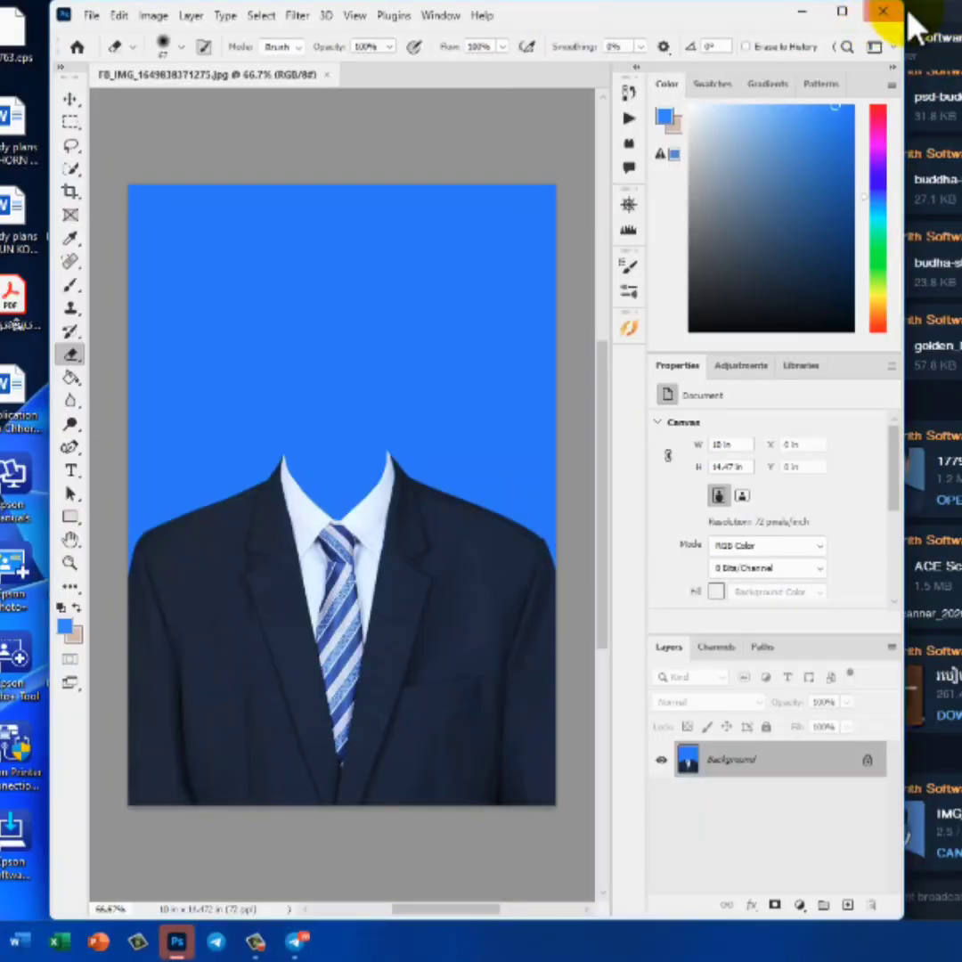
left_click_drag(935, 9, 836, 22)
mouse_move(217, 80)
left_mouse_down()
mouse_move(239, 121)
mouse_move(228, 101)
left_mouse_up()
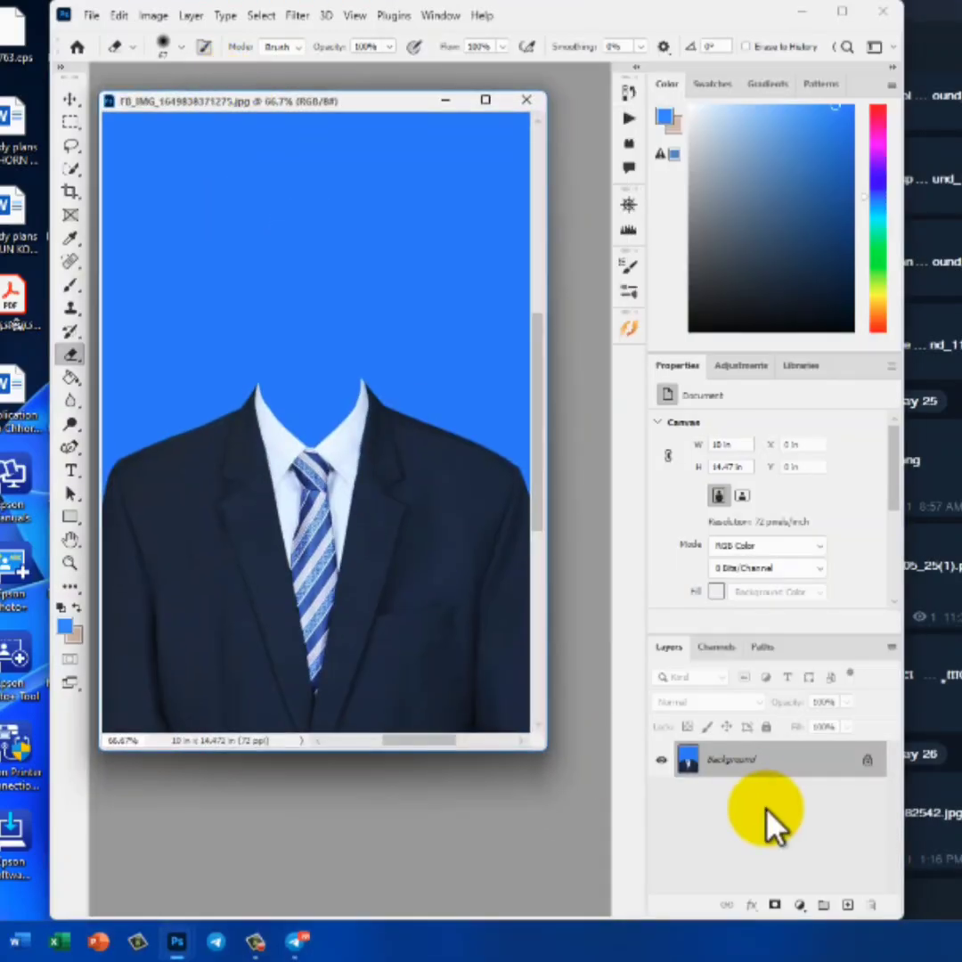
Show the Telegram photo IMG_20260526_082542.jpg in its folder and open it in Photoshop
left_click(942, 19)
right_click(788, 851)
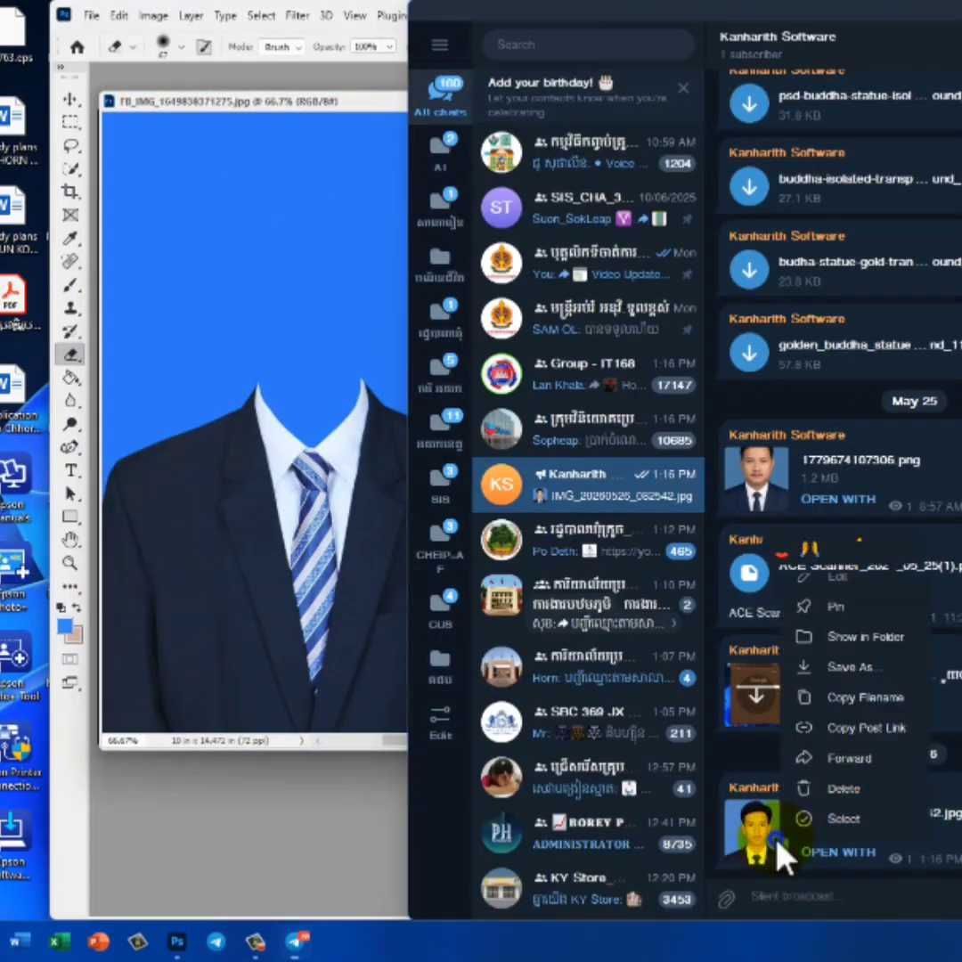
left_click(864, 636)
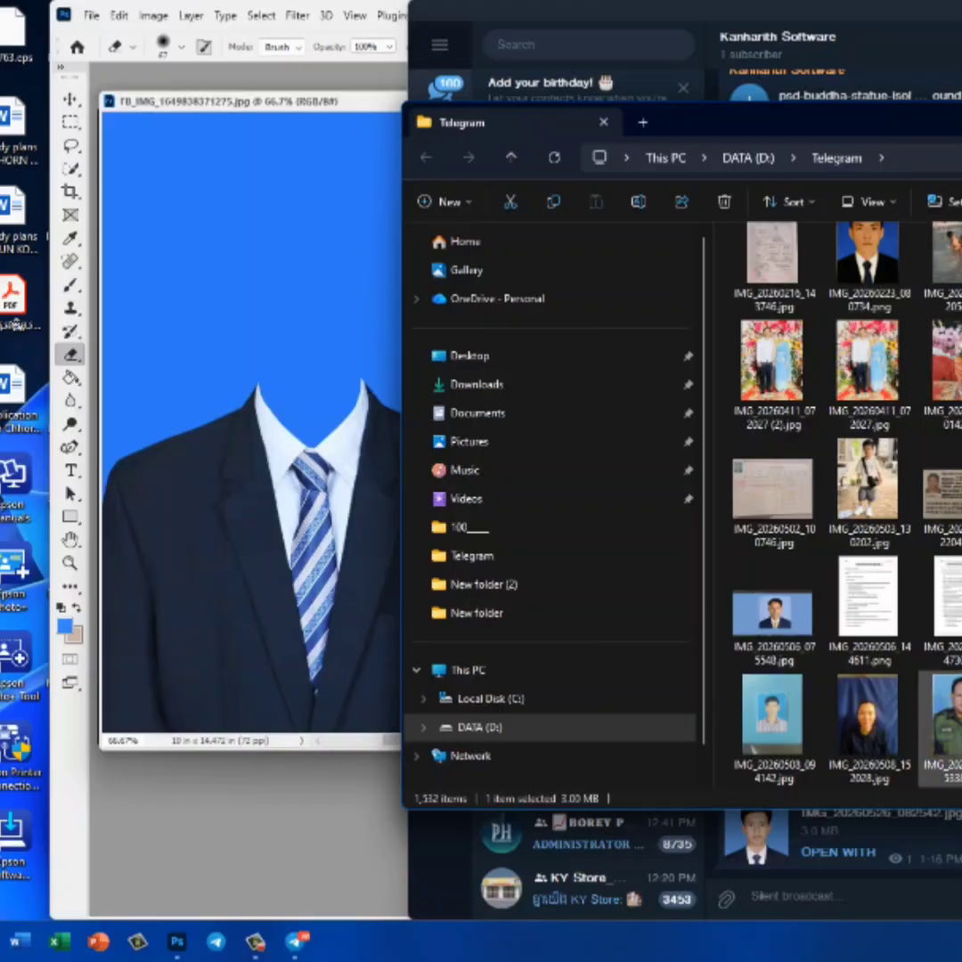
left_click_drag(772, 710, 318, 731)
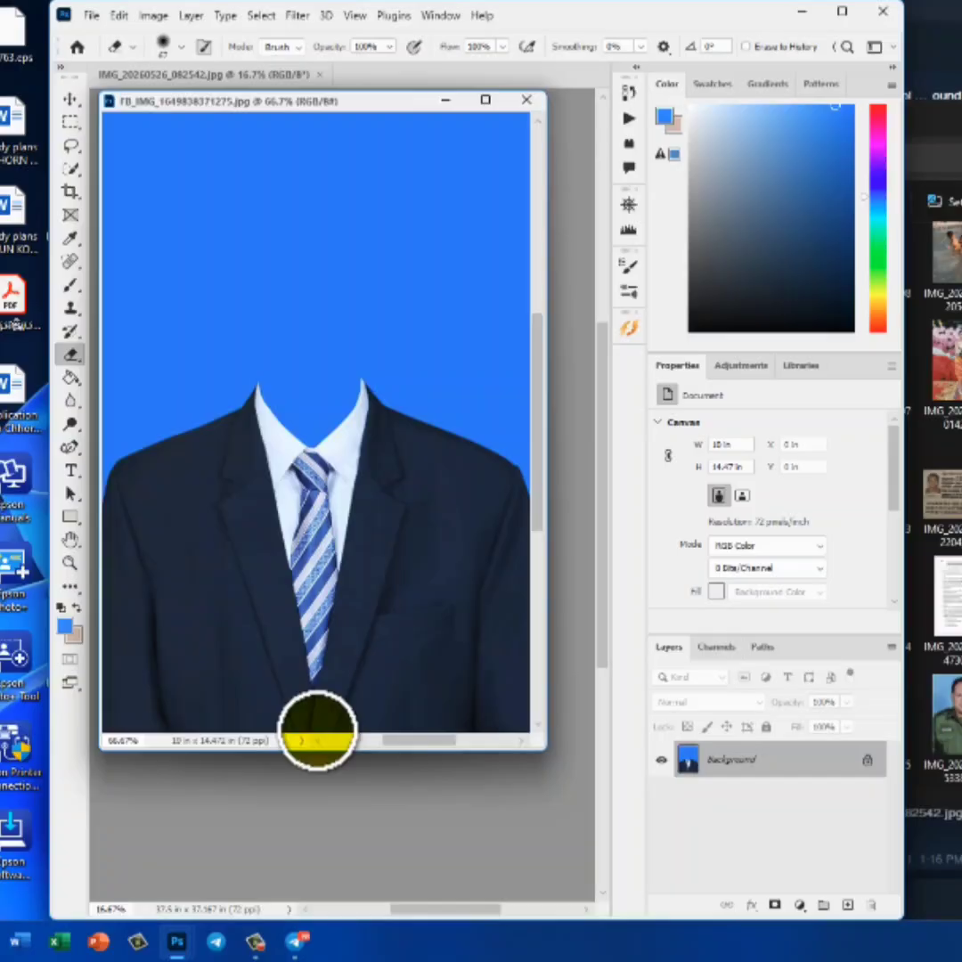
Float the portrait IMG_20260526_082542.jpg in its own window over the suit template and enlarge that window
left_click(179, 75)
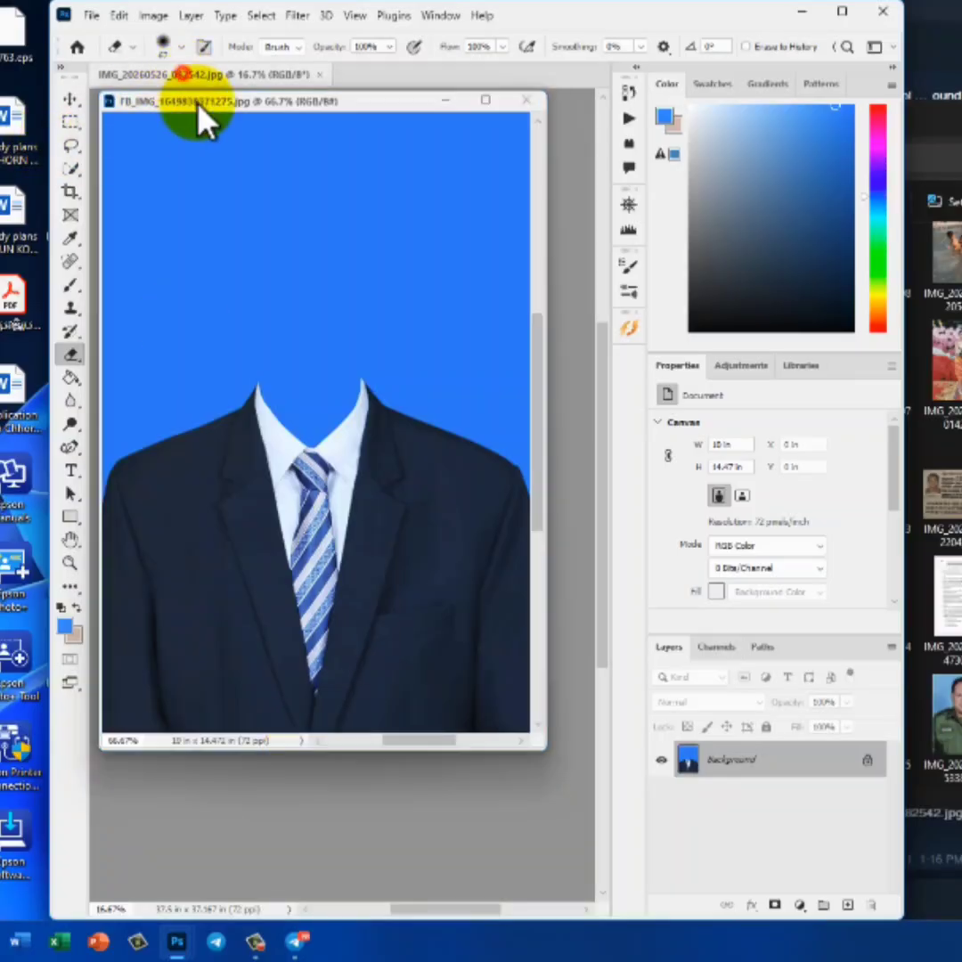
left_click_drag(198, 105, 339, 274)
left_click_drag(448, 279, 480, 258)
left_click_drag(560, 254, 415, 133)
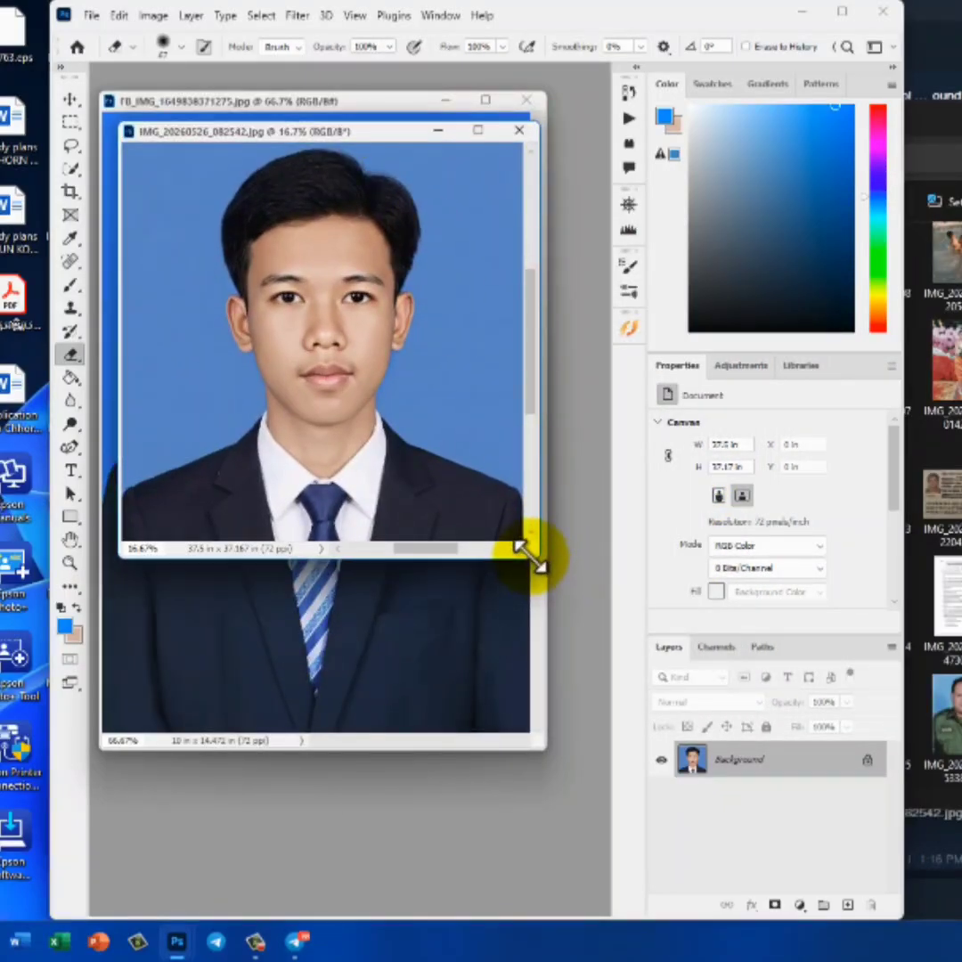
left_click_drag(531, 558, 673, 781)
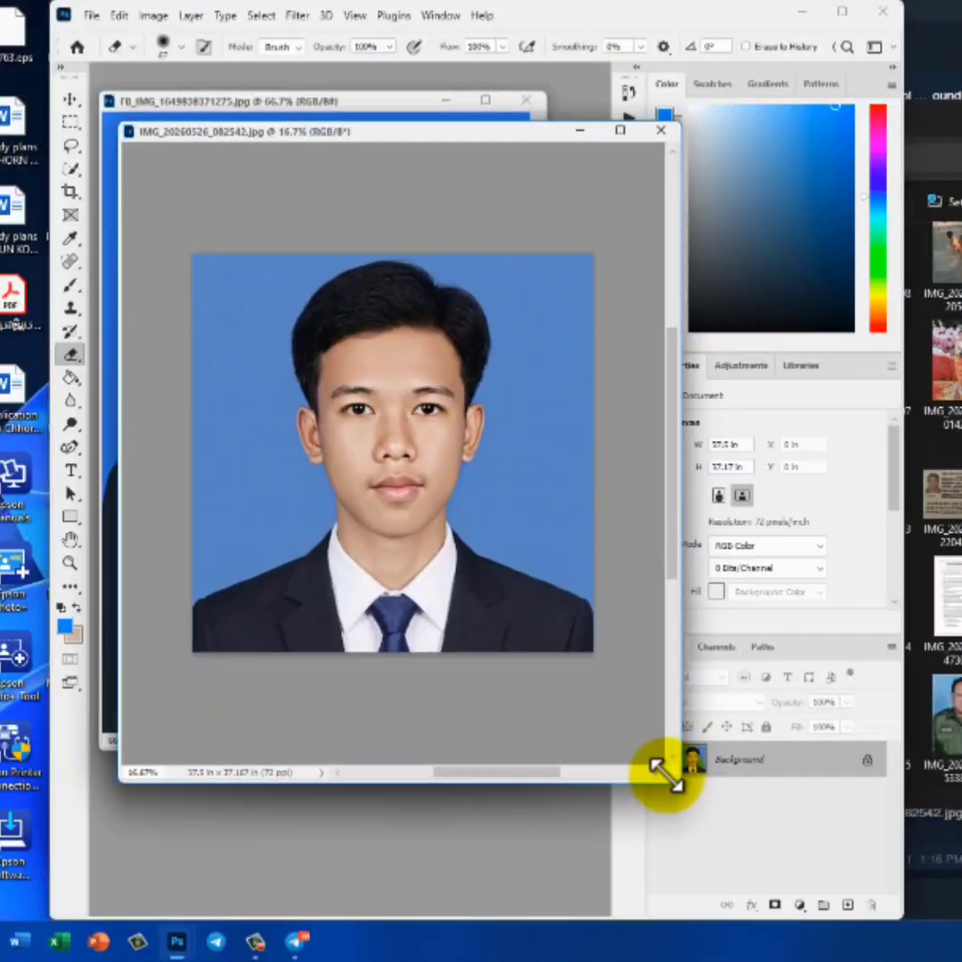
Crop the portrait to 3.4 × 4.4 cm at 800 px/cm, extending the canvas around the man with the most extra space below him
left_click(69, 194)
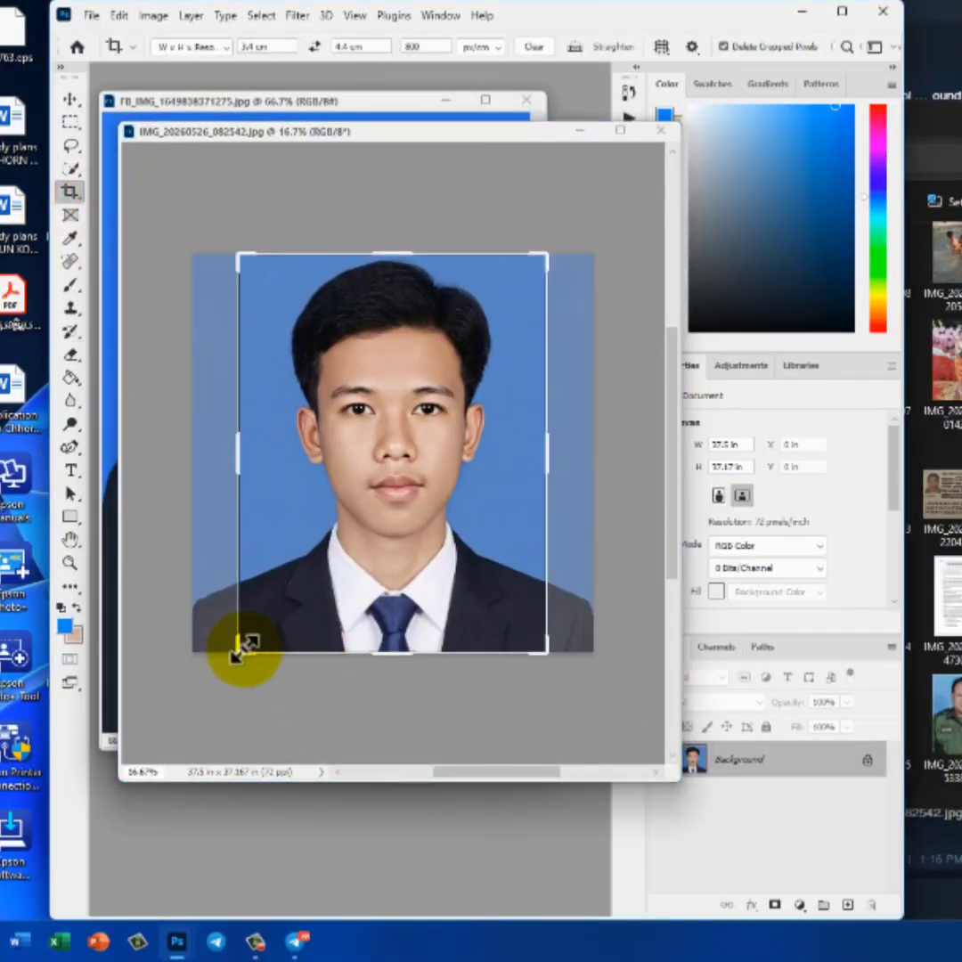
left_click_drag(238, 647, 234, 764)
left_click_drag(500, 472, 463, 464)
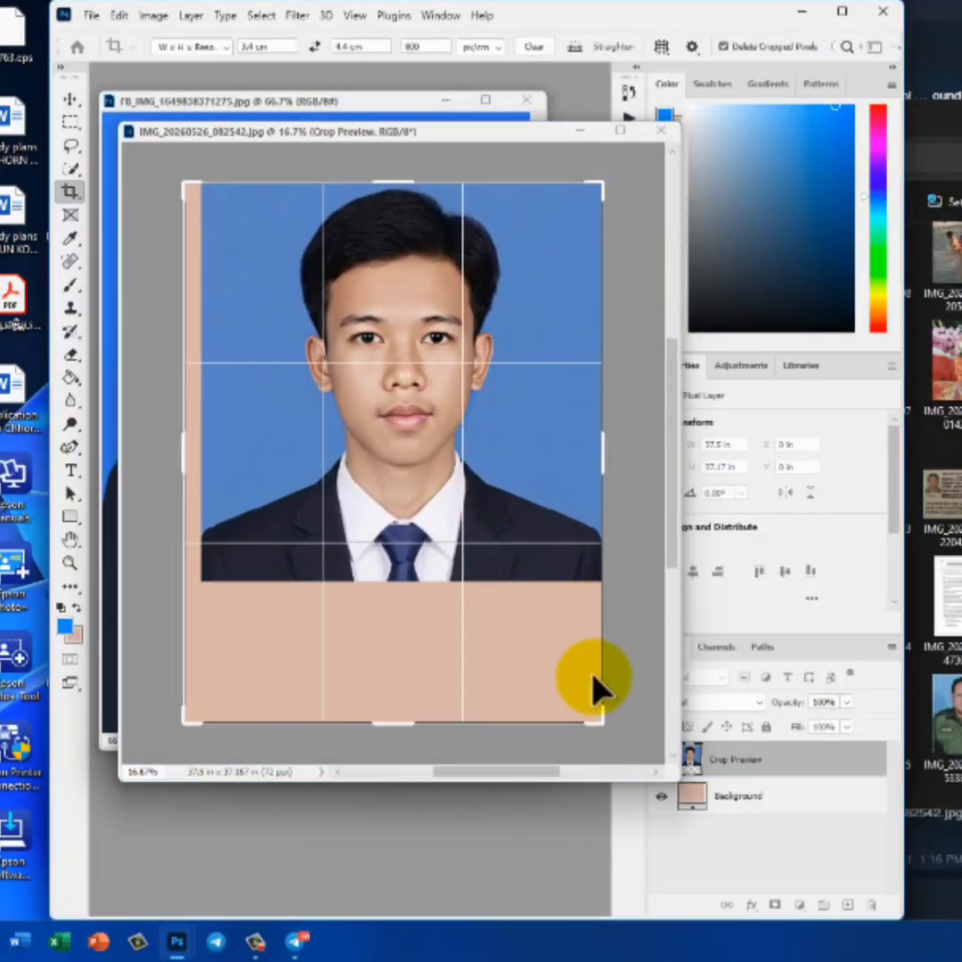
left_click_drag(600, 722, 622, 745)
left_click_drag(580, 682, 589, 687)
left_click_drag(617, 743, 623, 753)
left_click_drag(561, 692, 567, 692)
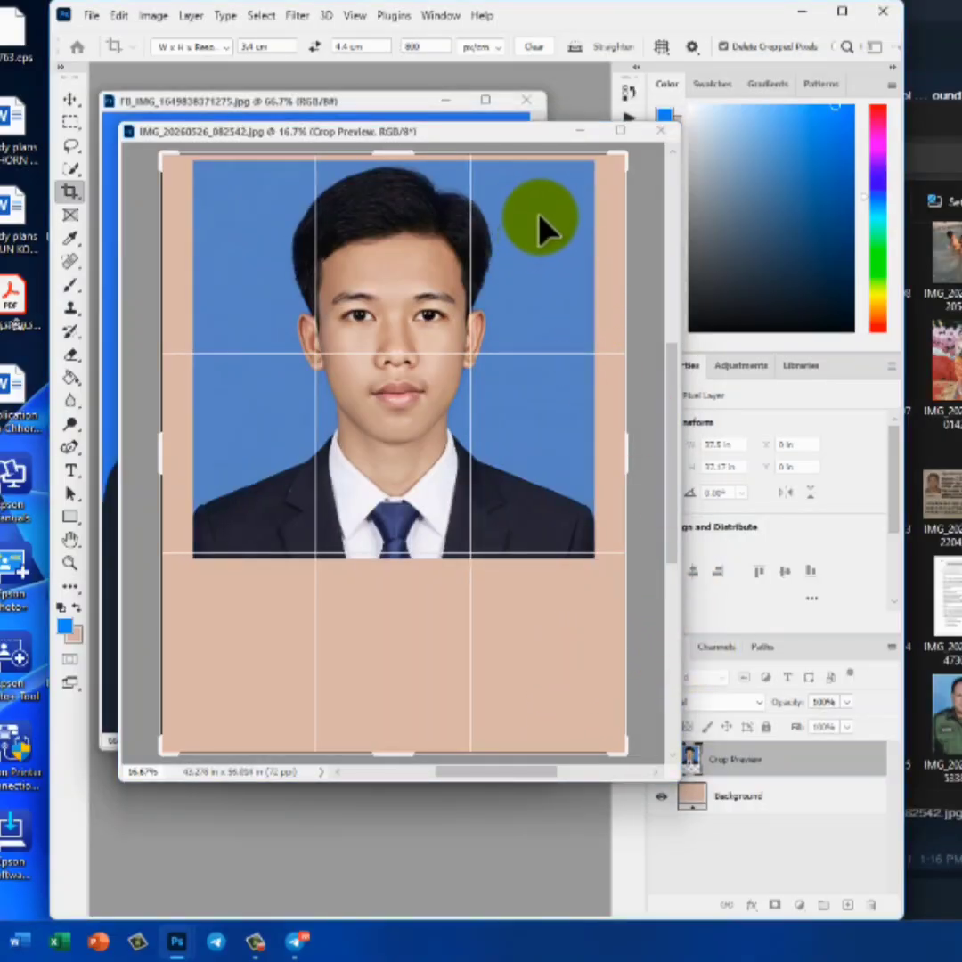
left_click_drag(532, 214, 547, 240)
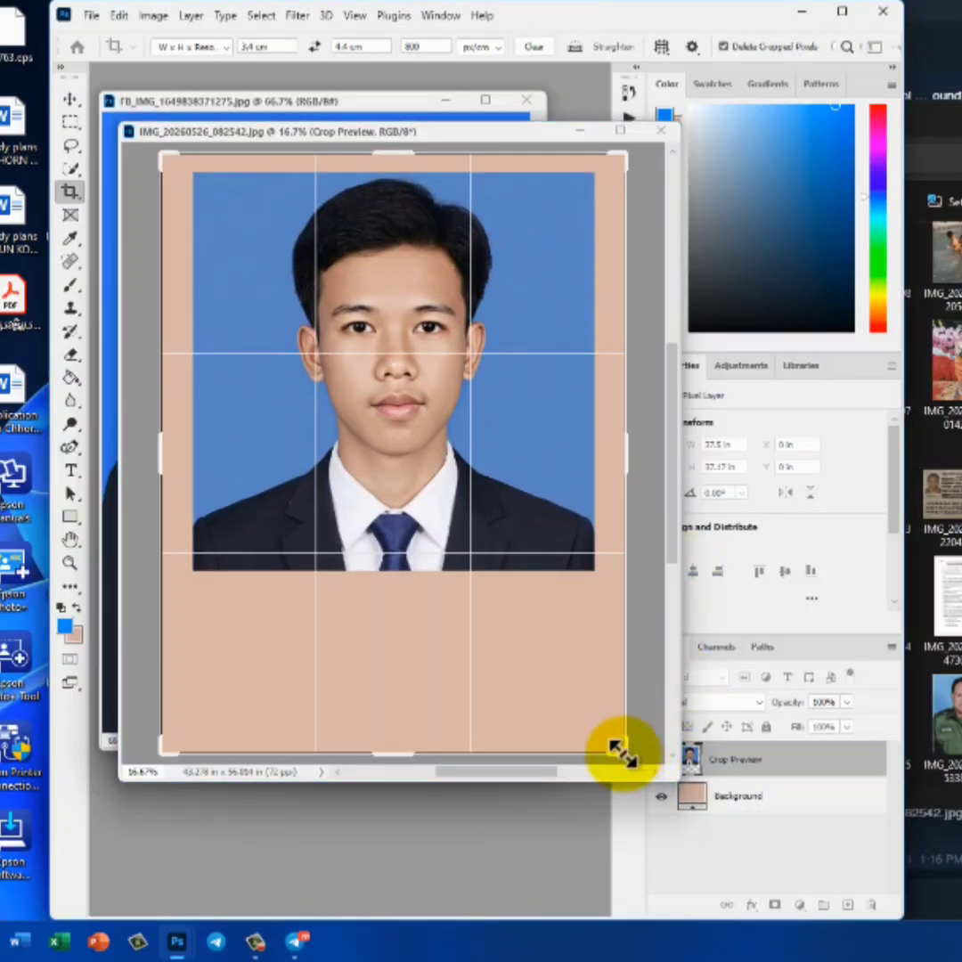
left_click_drag(621, 748, 629, 757)
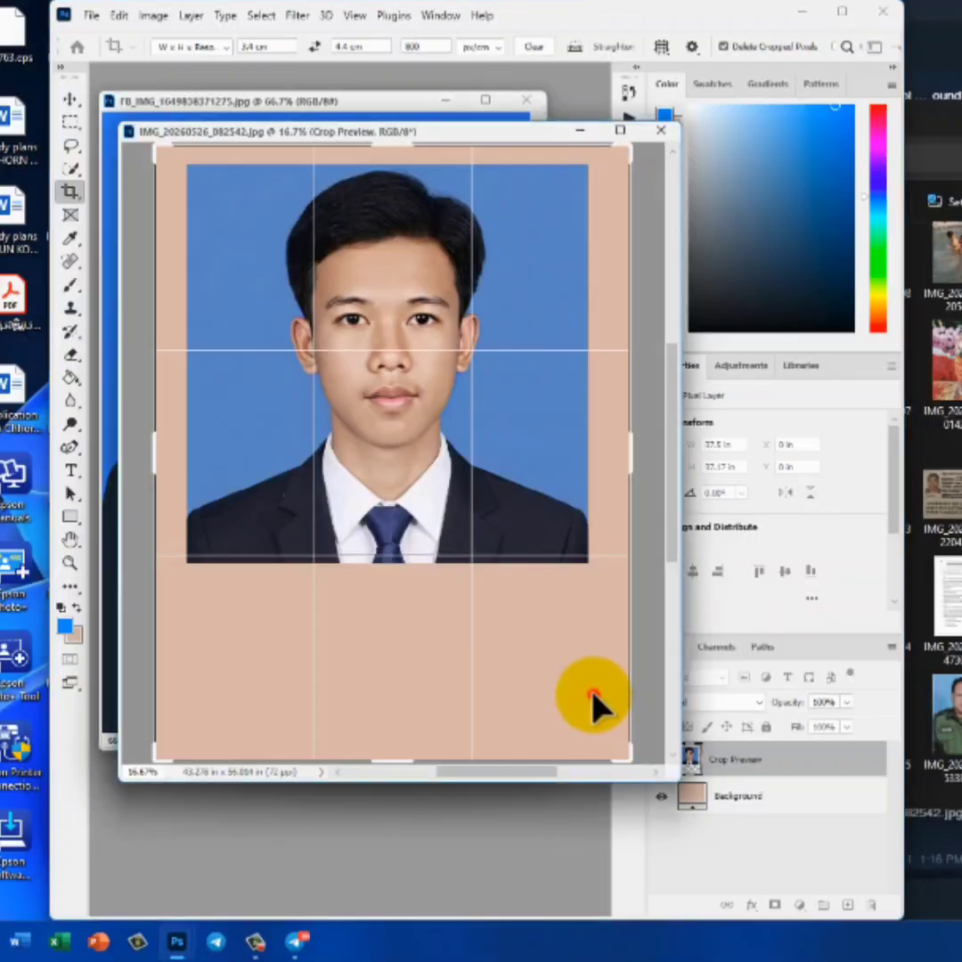
left_click_drag(595, 705, 594, 695)
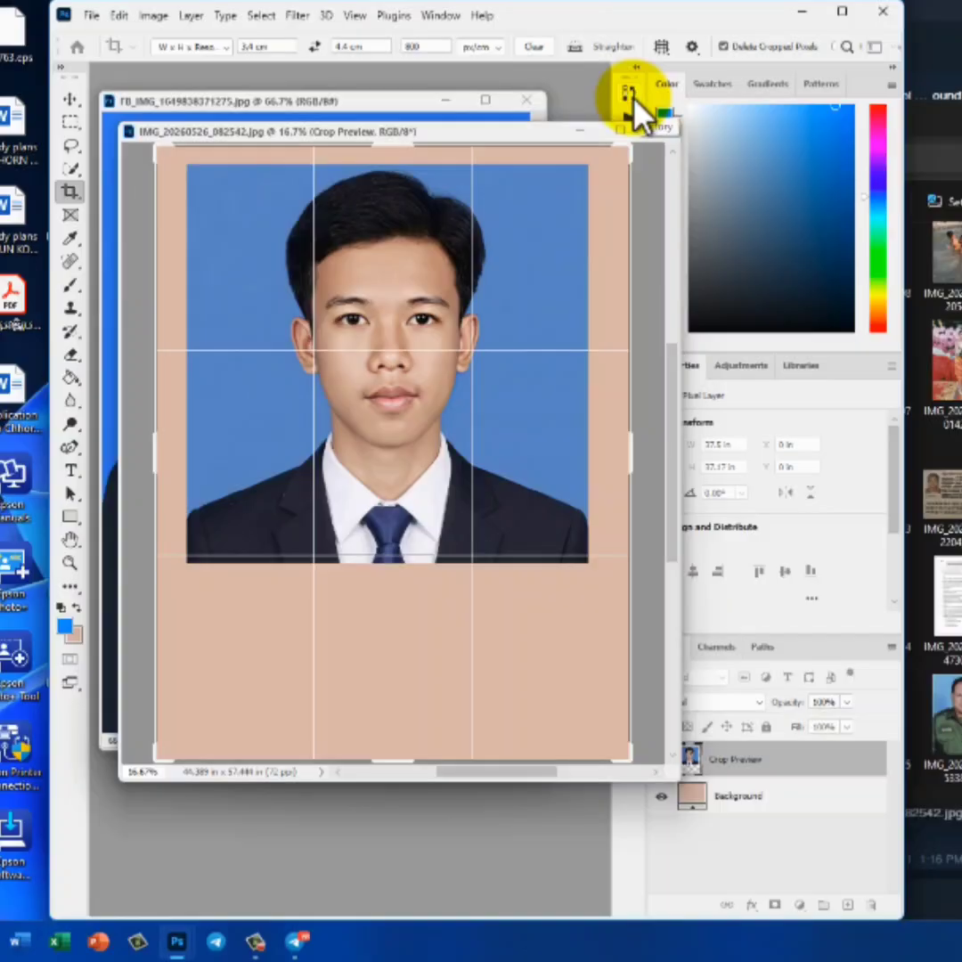
key("Return")
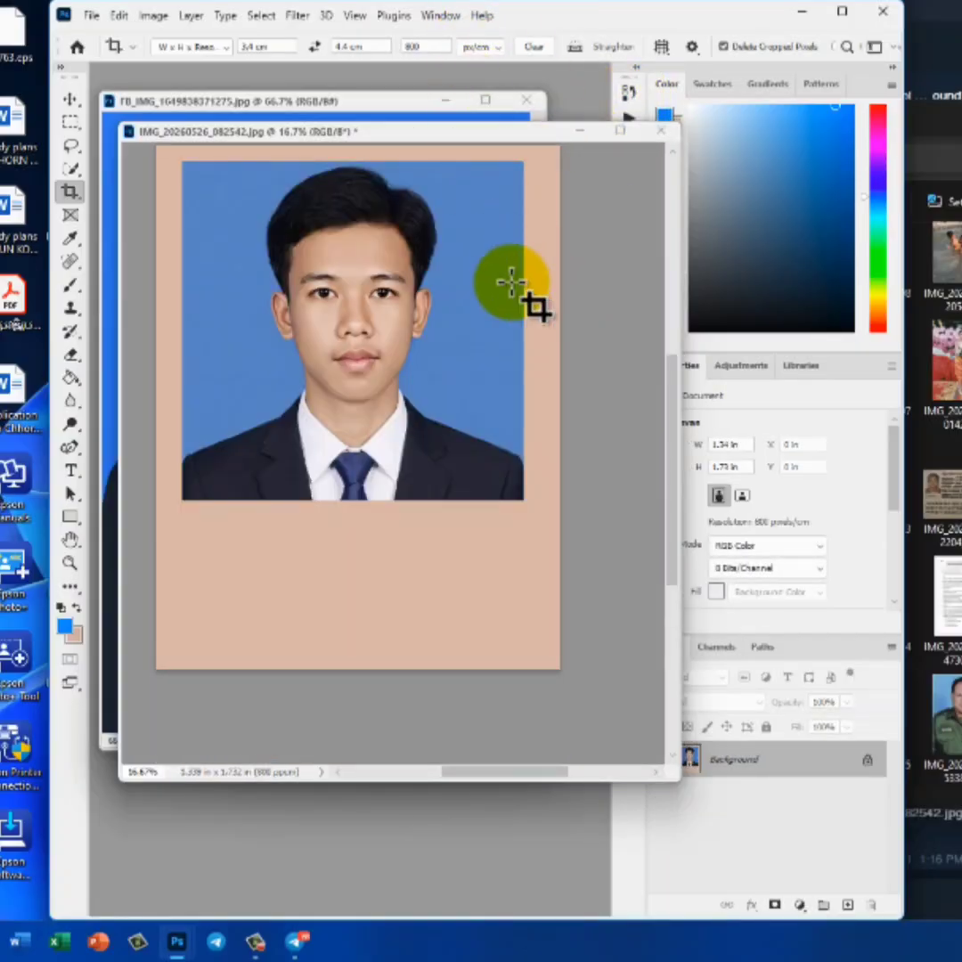
Select the man in the cropped portrait with Select Subject
scroll(516, 290, "up", 2)
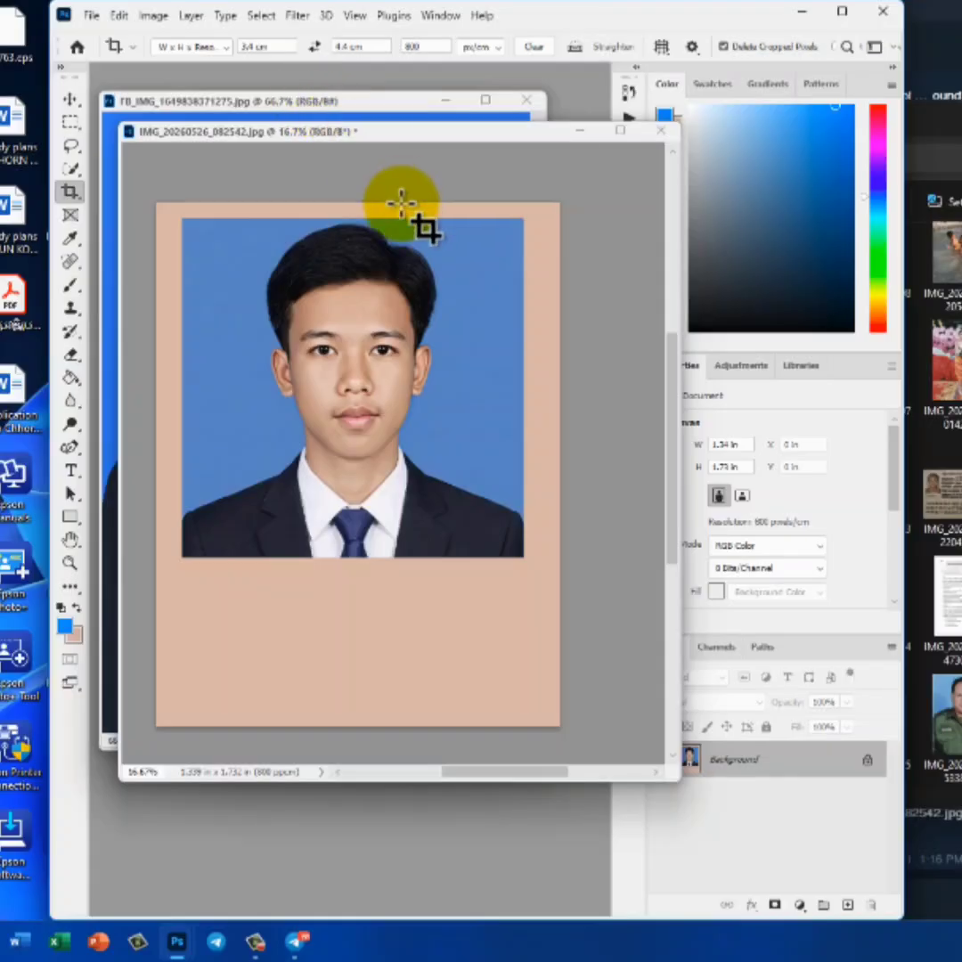
left_click(70, 168)
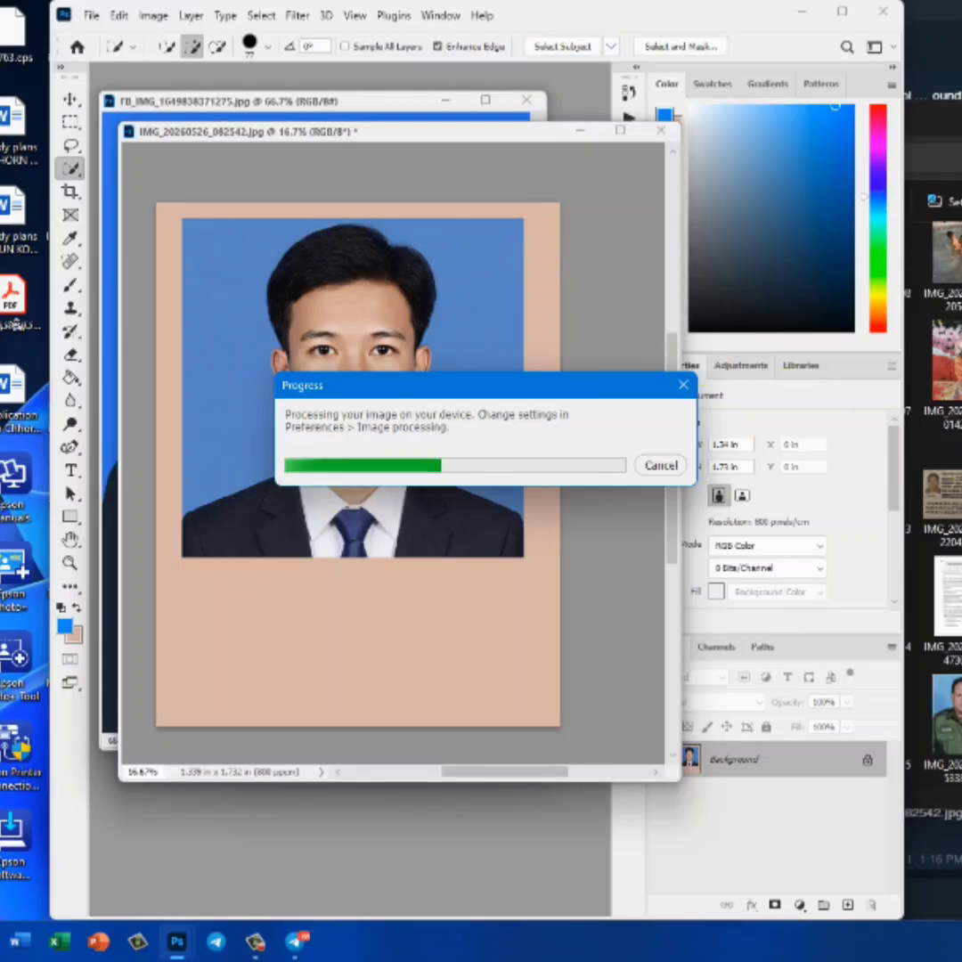
View the portrait 1779674107306.png in Telegram and show the file in its folder
left_click(951, 89)
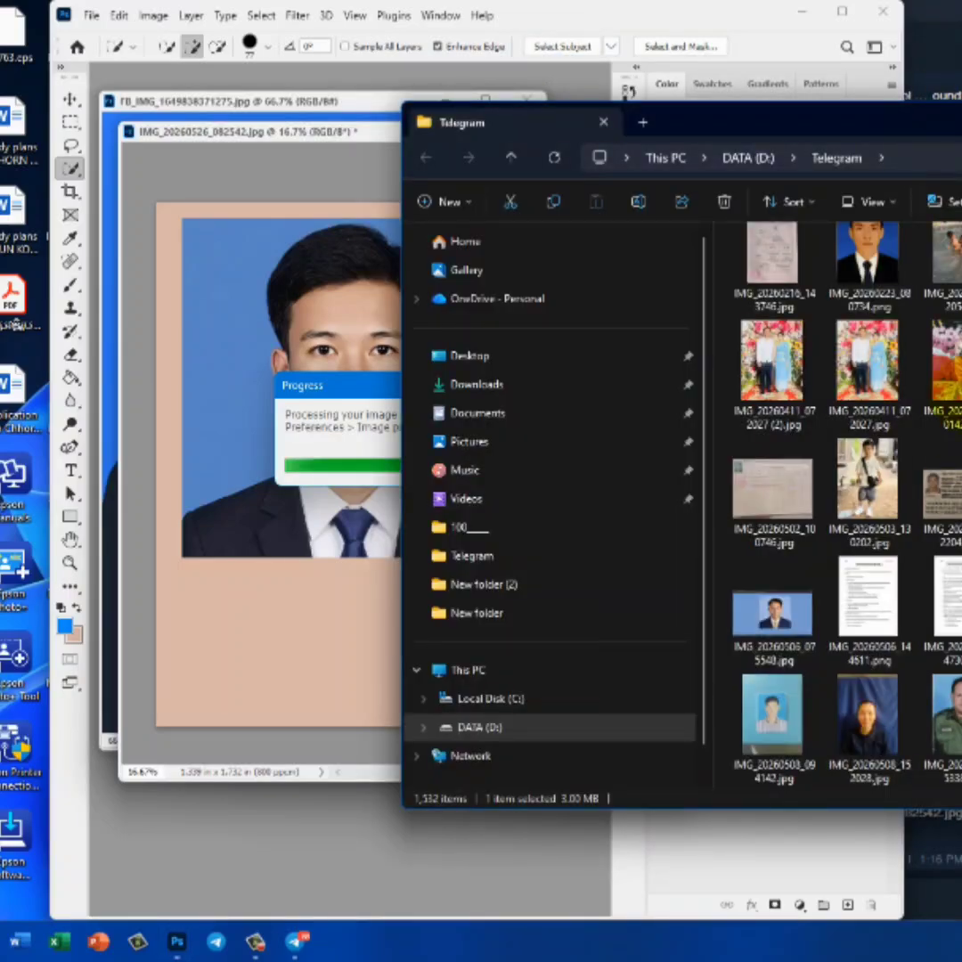
scroll(935, 579, "down", 10)
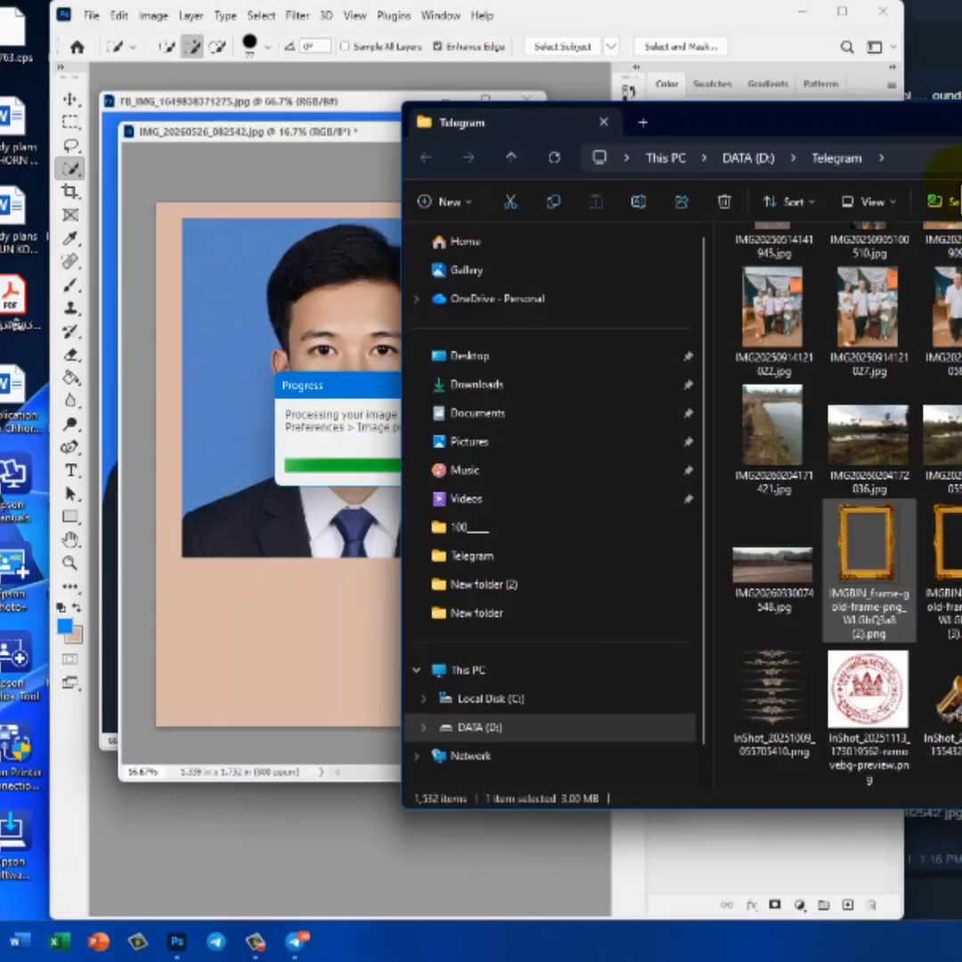
left_click(931, 72)
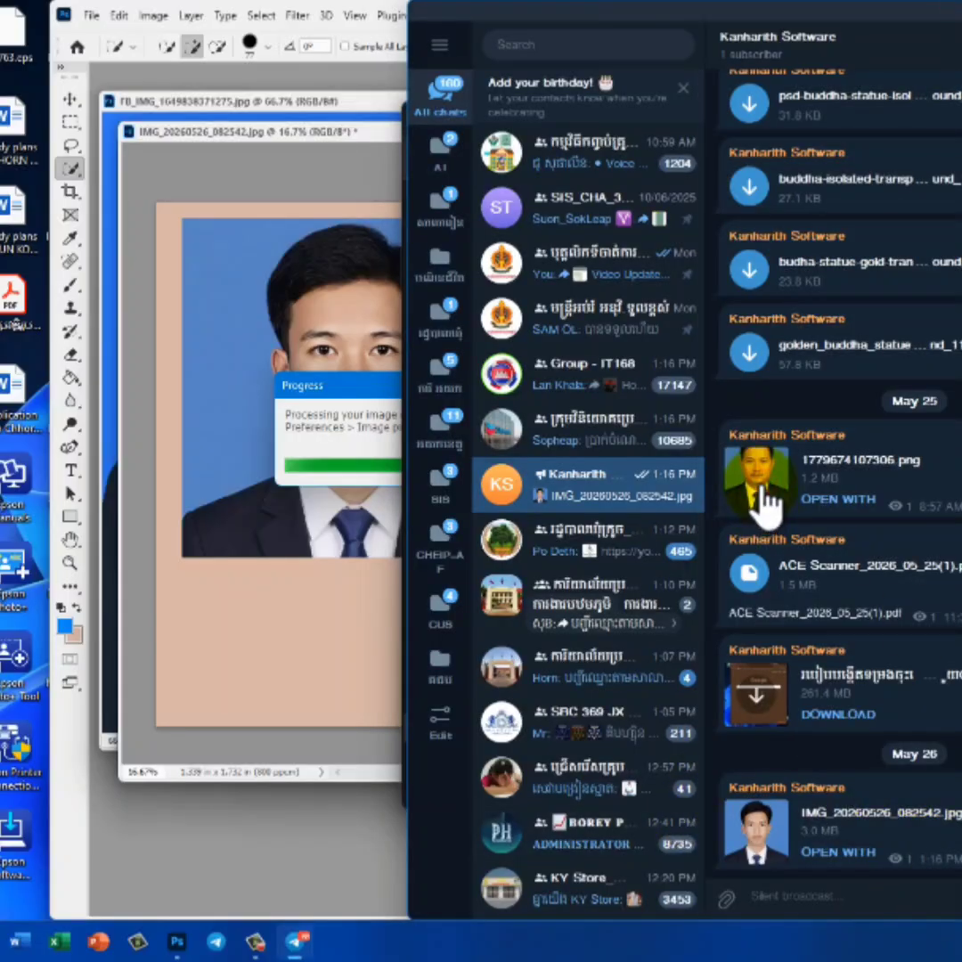
left_click(762, 476)
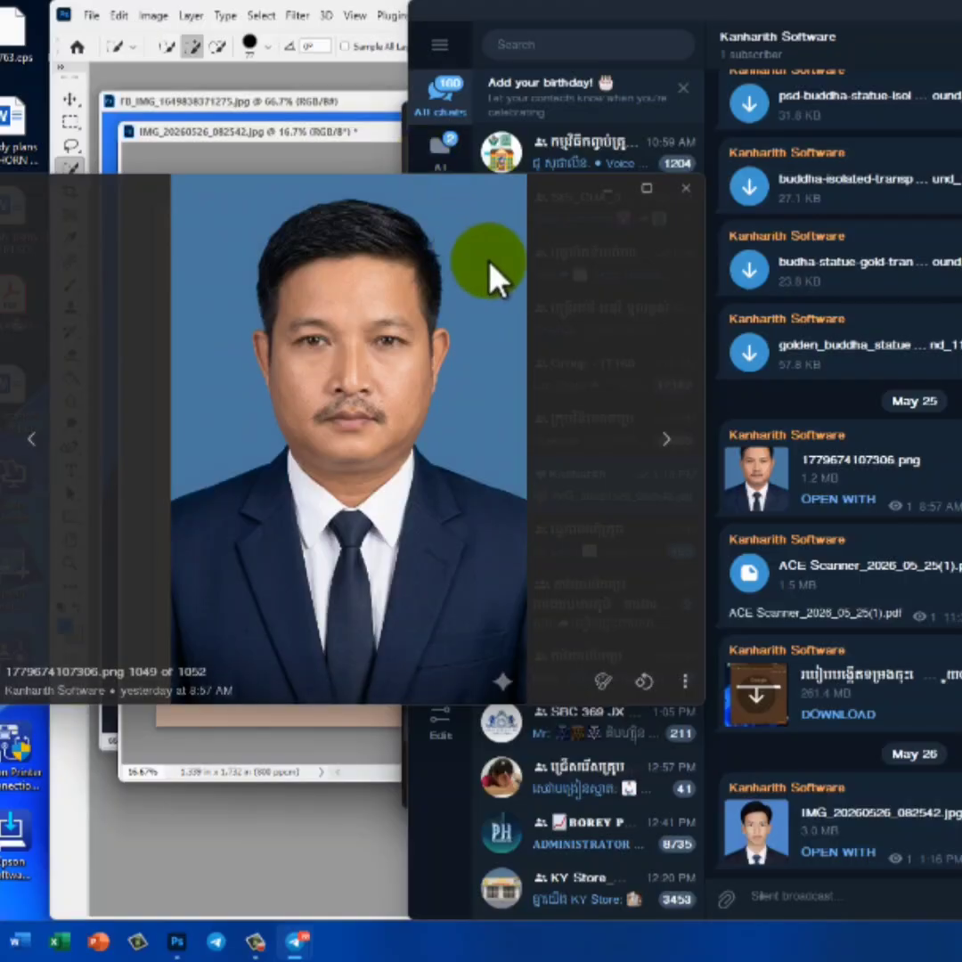
left_click(307, 131)
left_click(688, 190)
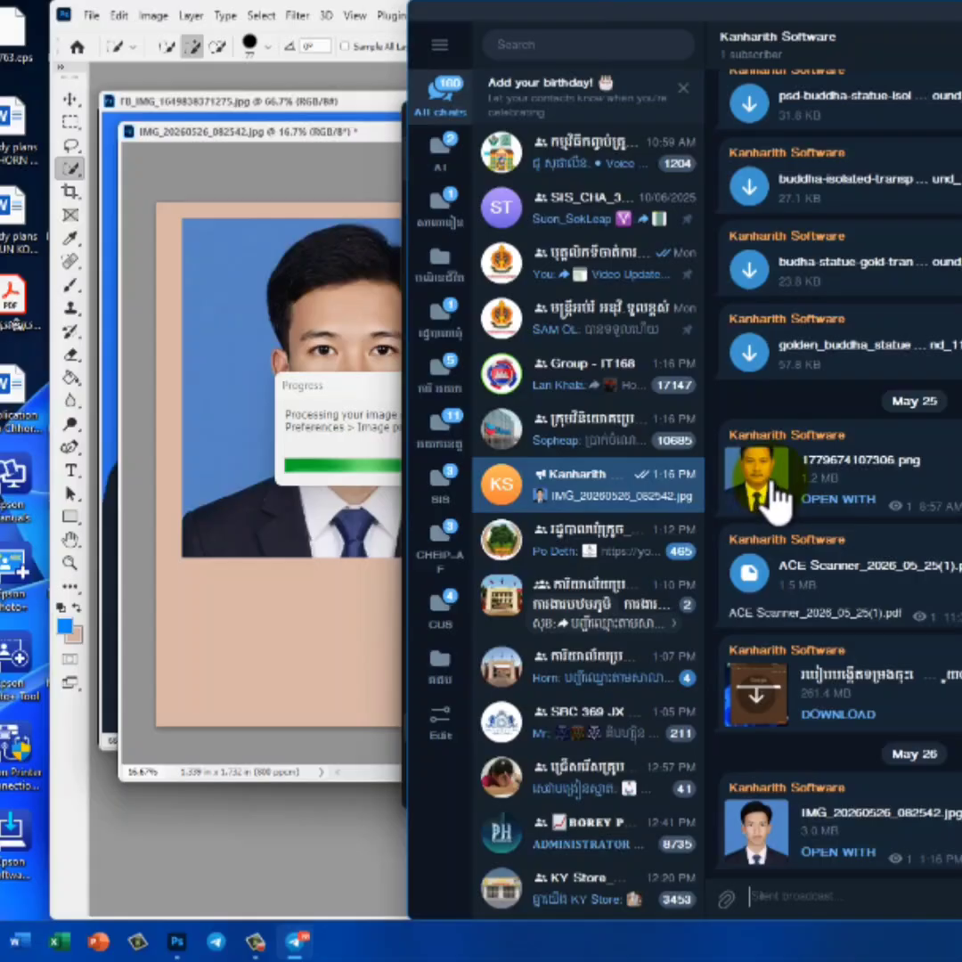
right_click(768, 500)
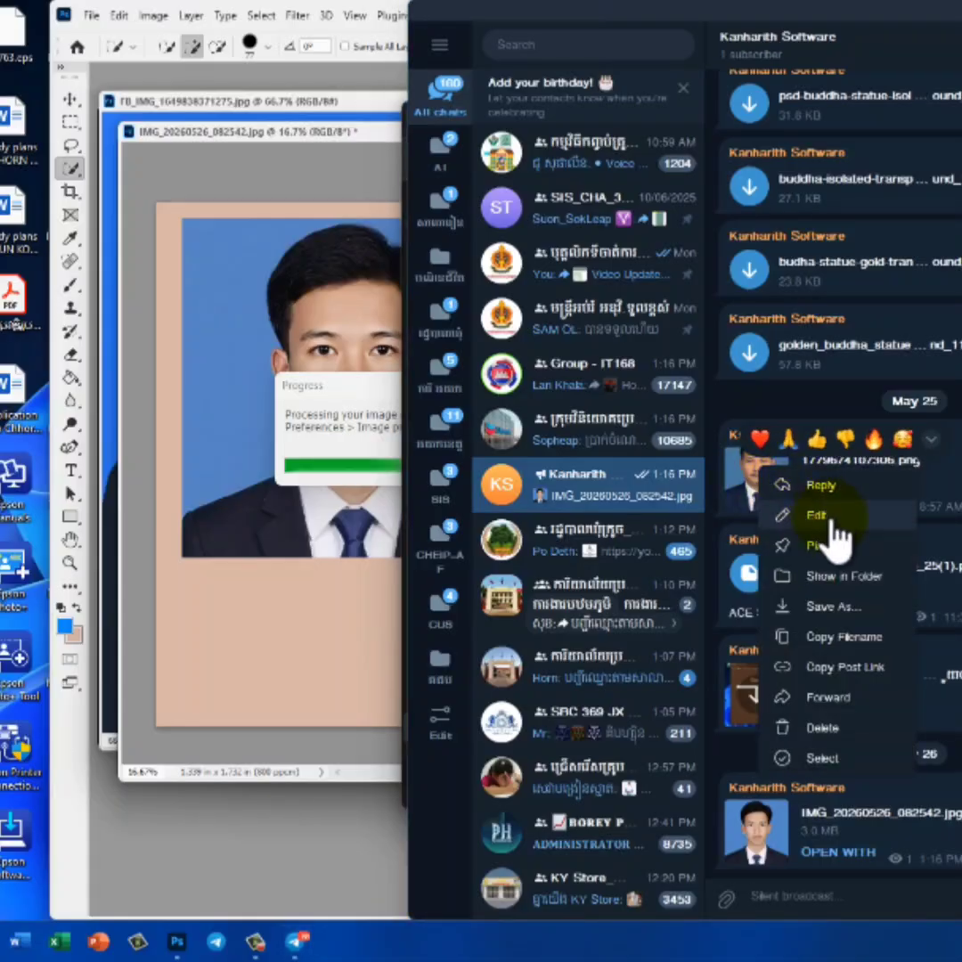
left_click(833, 577)
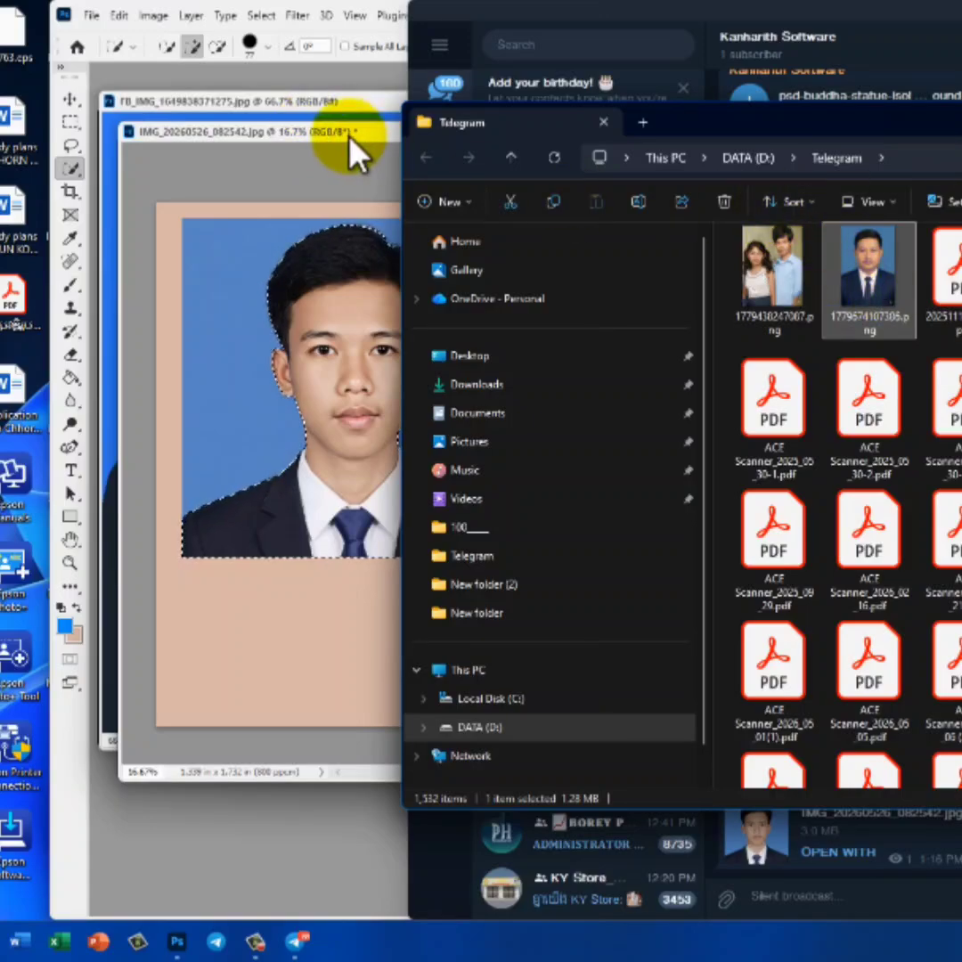
Return to Photoshop and close the suit template FB_IMG_1649838371275.jpg
left_click_drag(347, 134, 348, 163)
left_click(352, 170)
left_click(341, 105)
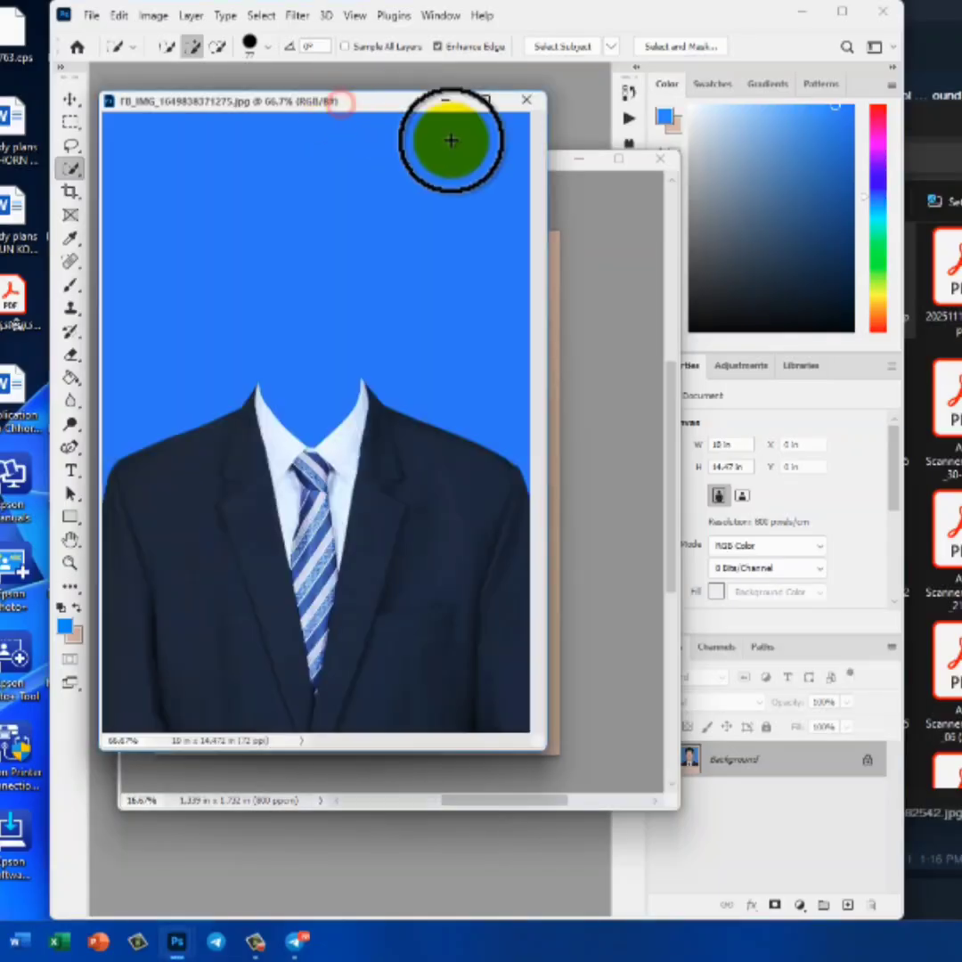
left_click(526, 100)
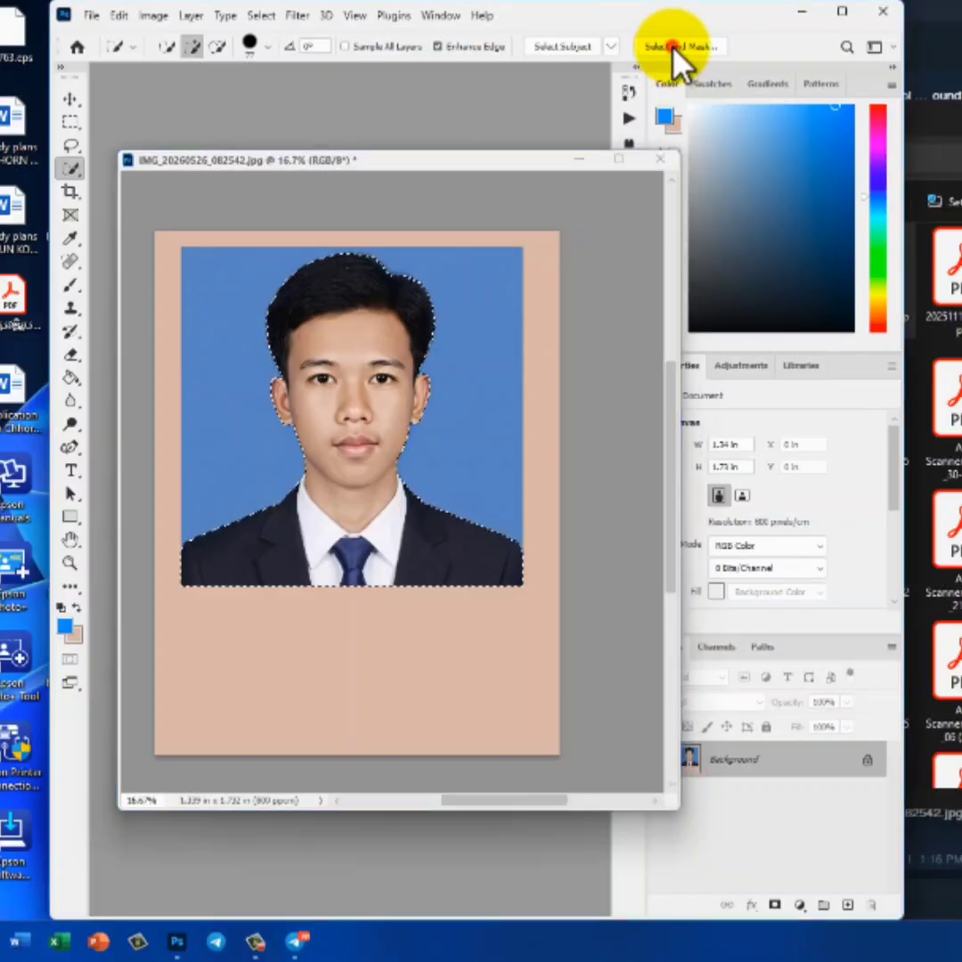
Refine the man's selection in Select and Mask with Decontaminate Colors enabled, apply it as a masked layer copy, and target that layer's image
left_click(679, 49)
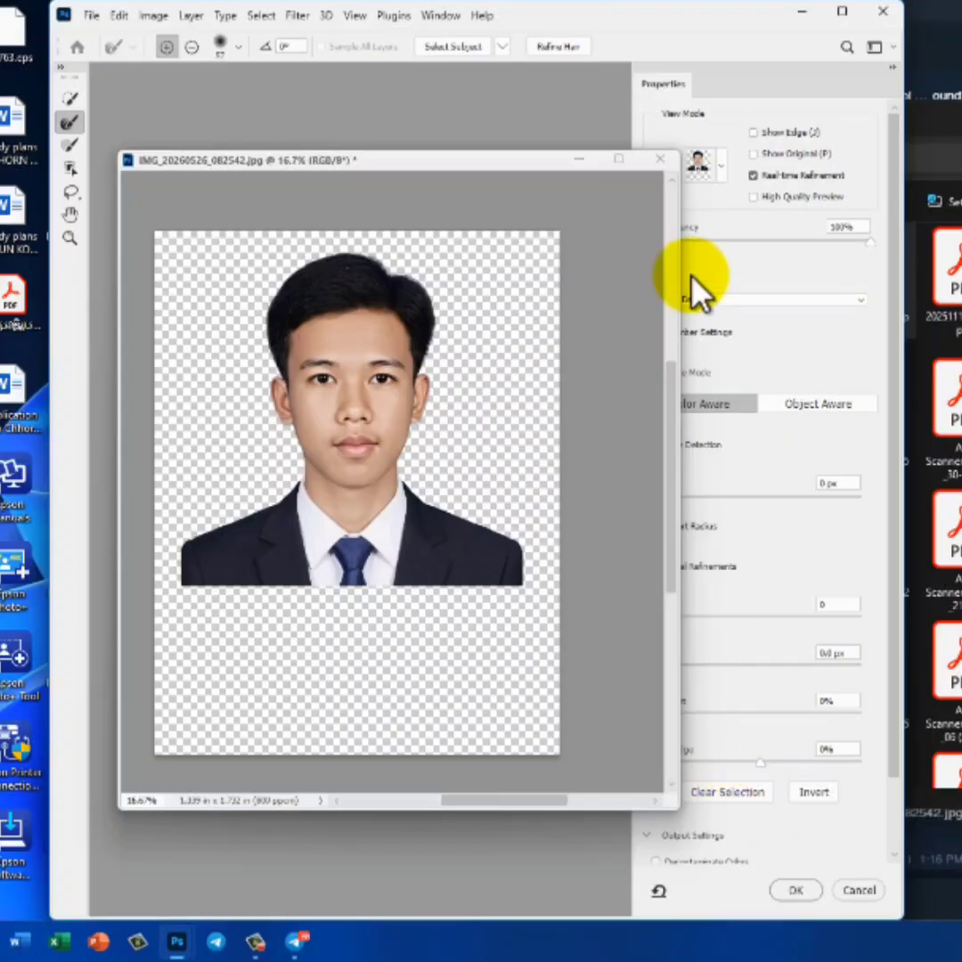
left_click(659, 857)
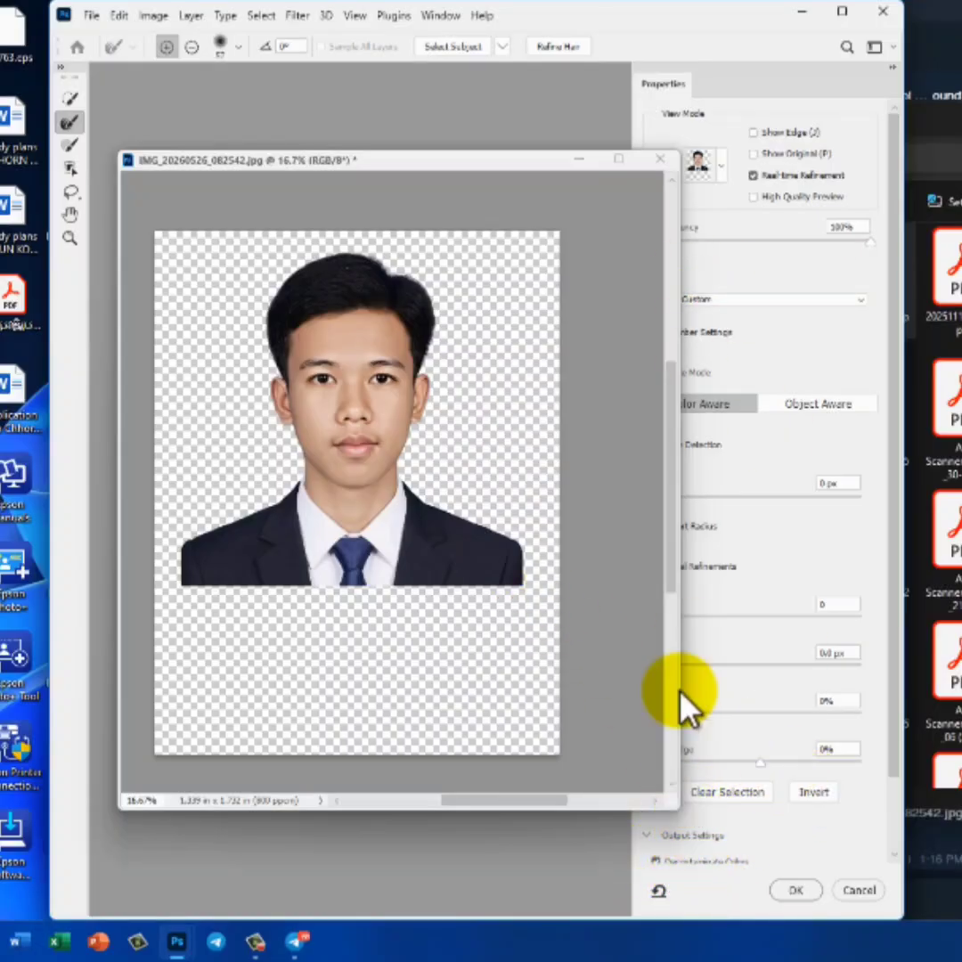
scroll(343, 486, "up", 2)
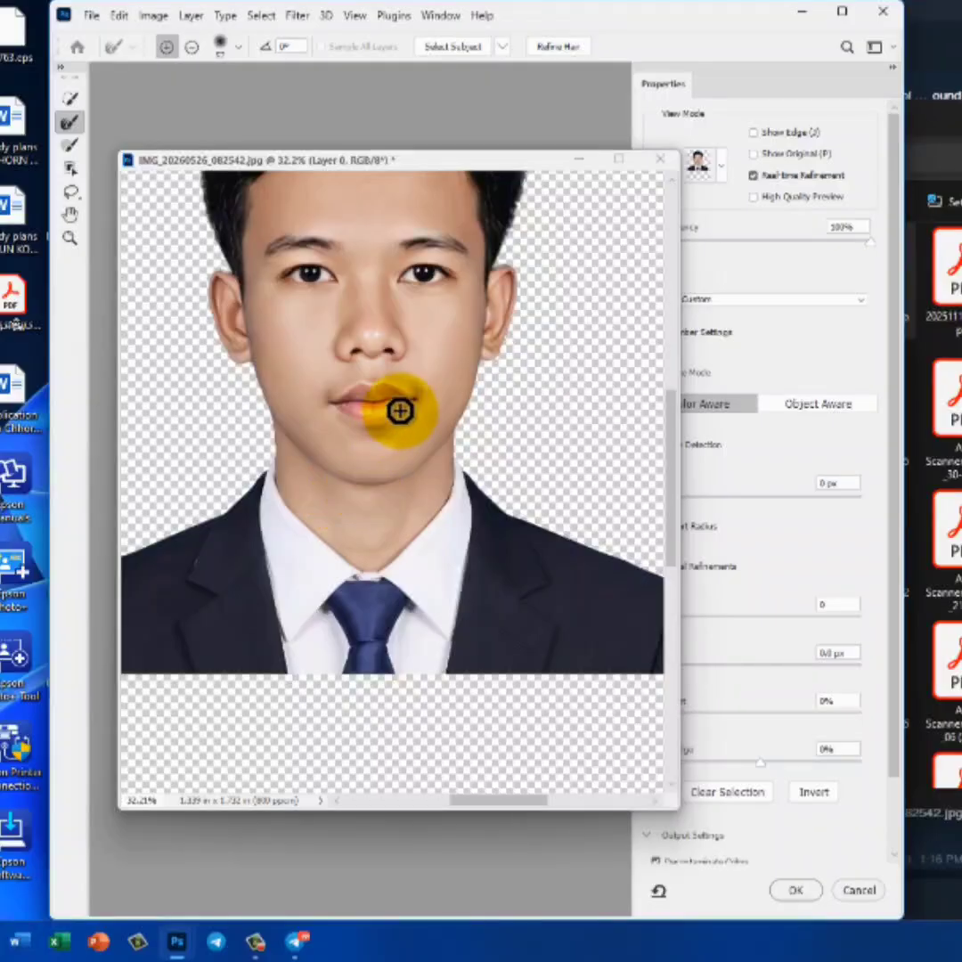
scroll(419, 525, "up", 4)
scroll(480, 463, "up", 1)
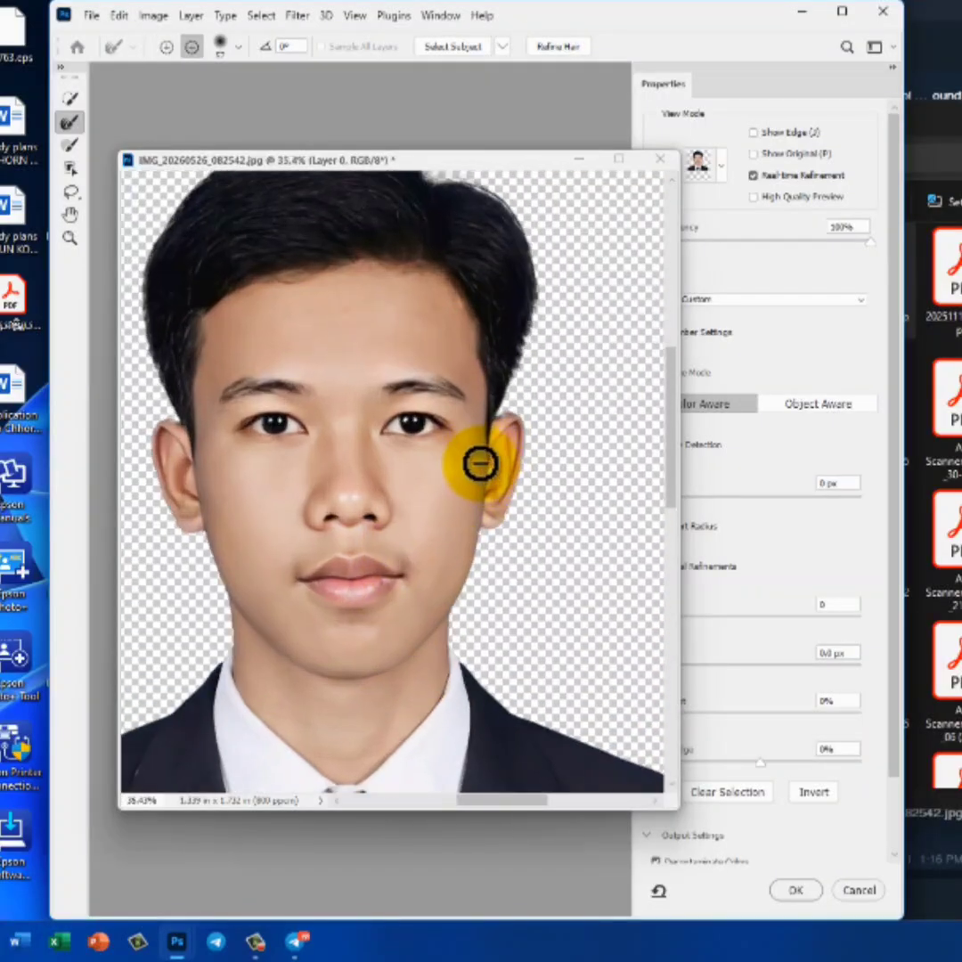
scroll(480, 464, "down", 5)
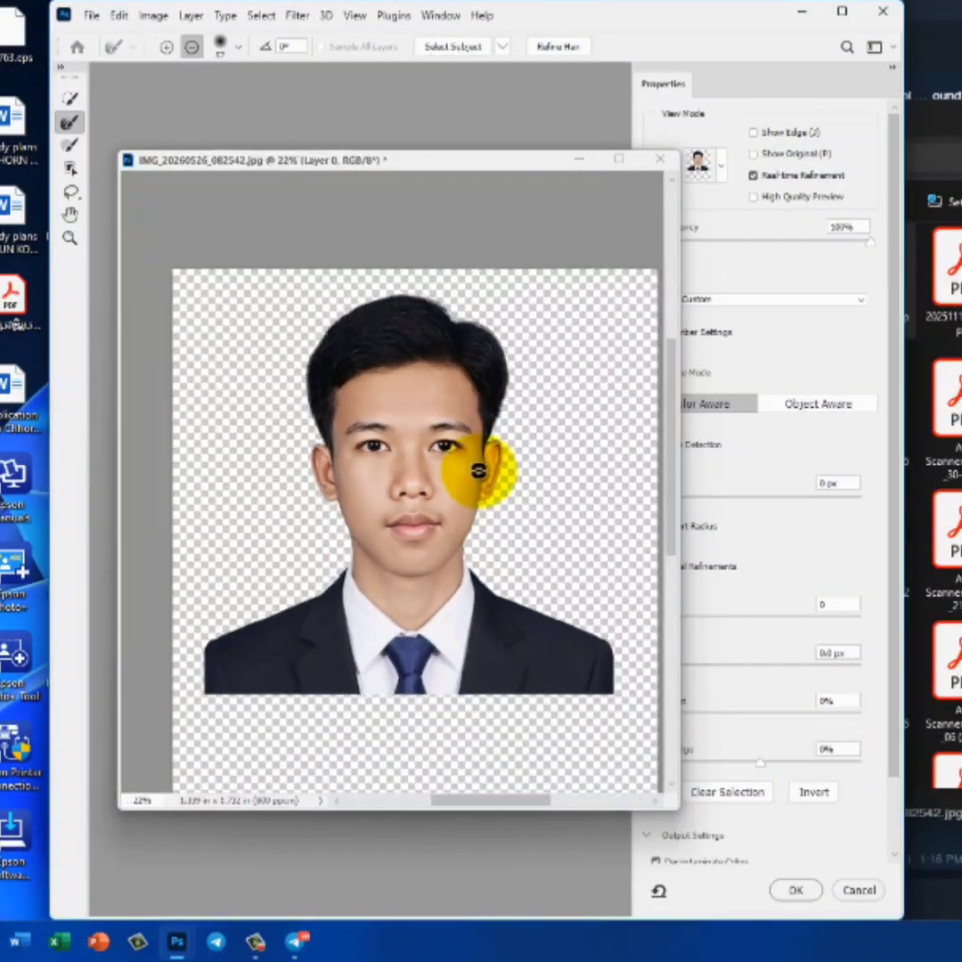
left_click(820, 893)
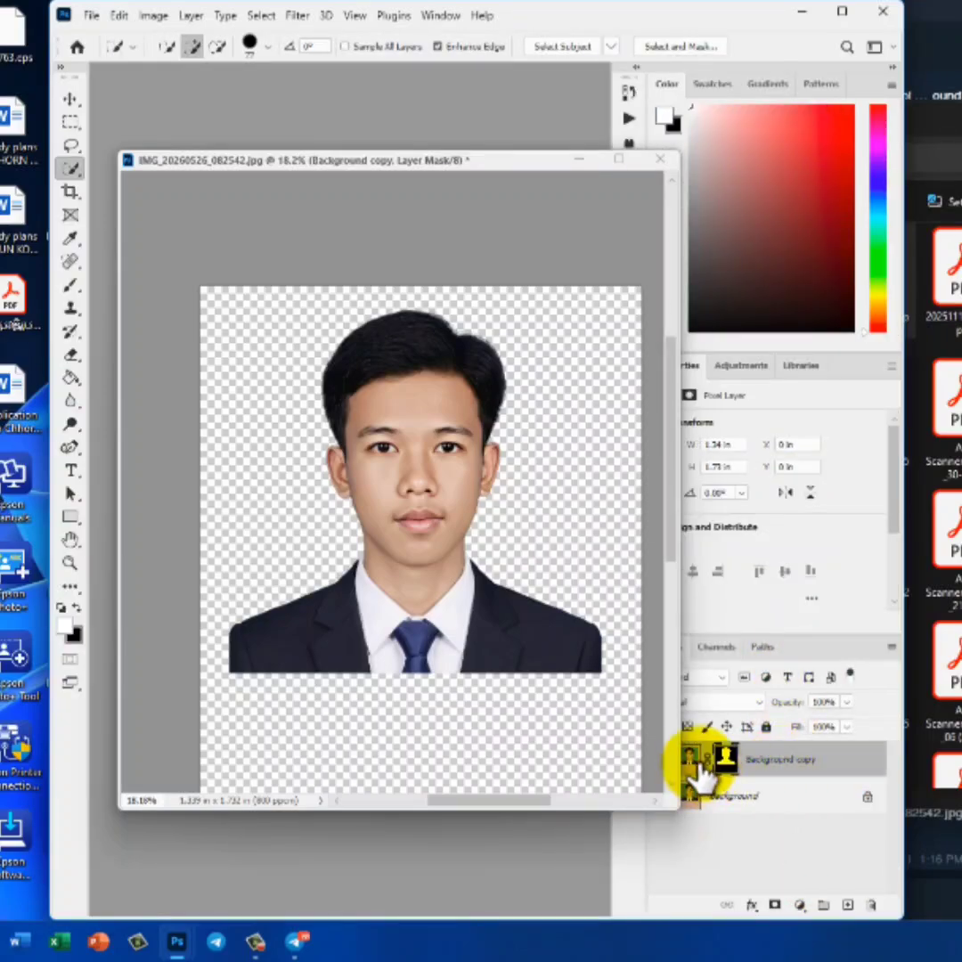
left_click(696, 764)
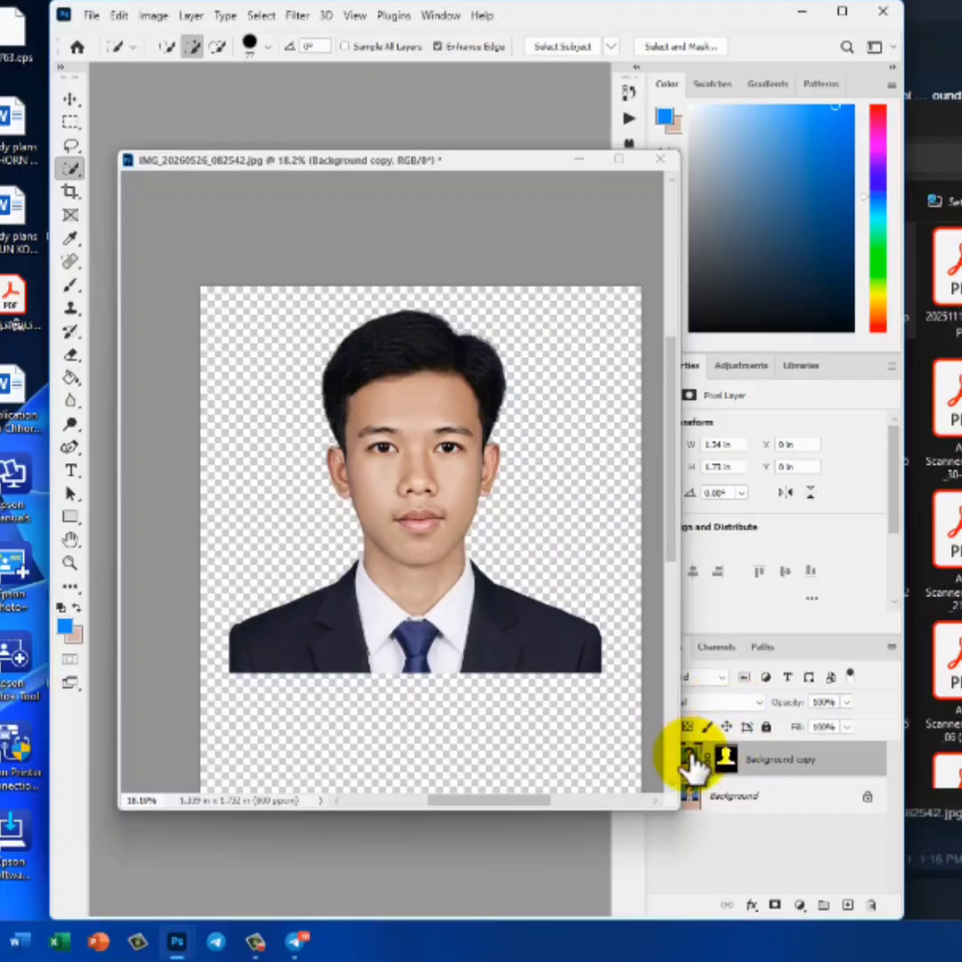
Add a Curves adjustment layer above the cutout and slightly lower the midtones of its Red channel
left_click(739, 367)
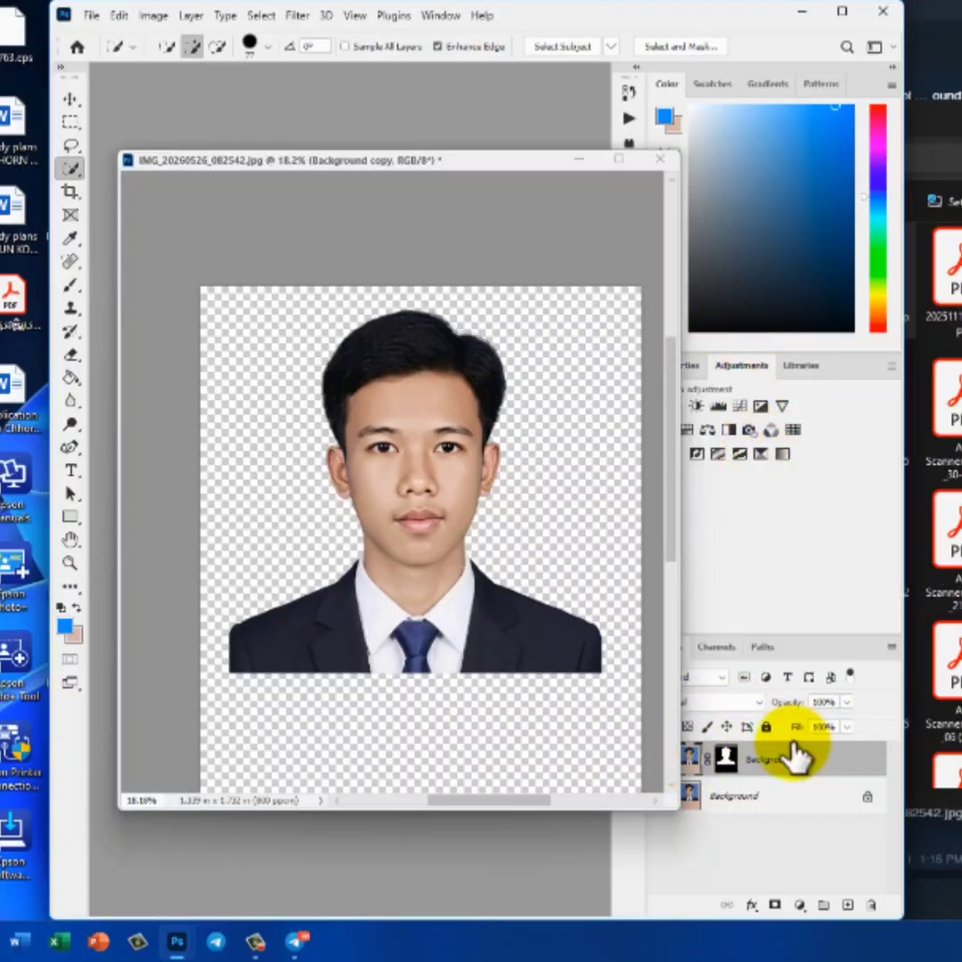
left_click(741, 406)
left_click(744, 450)
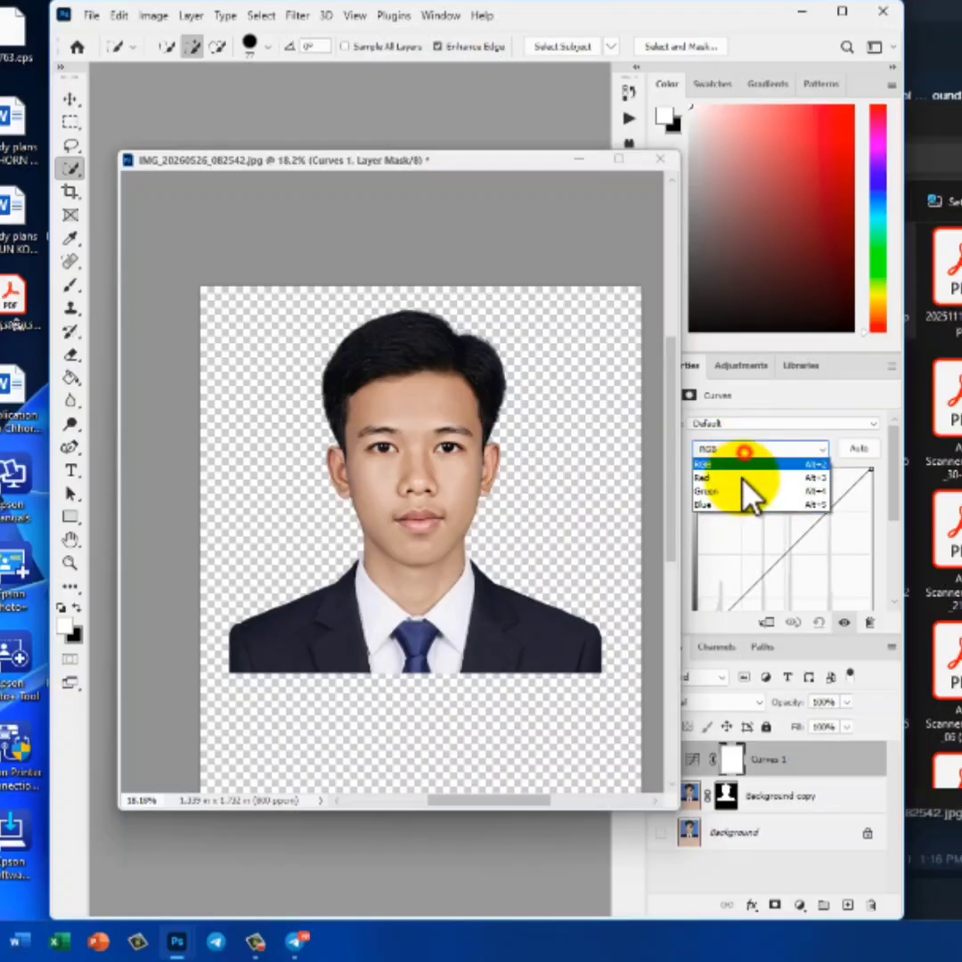
left_click(739, 478)
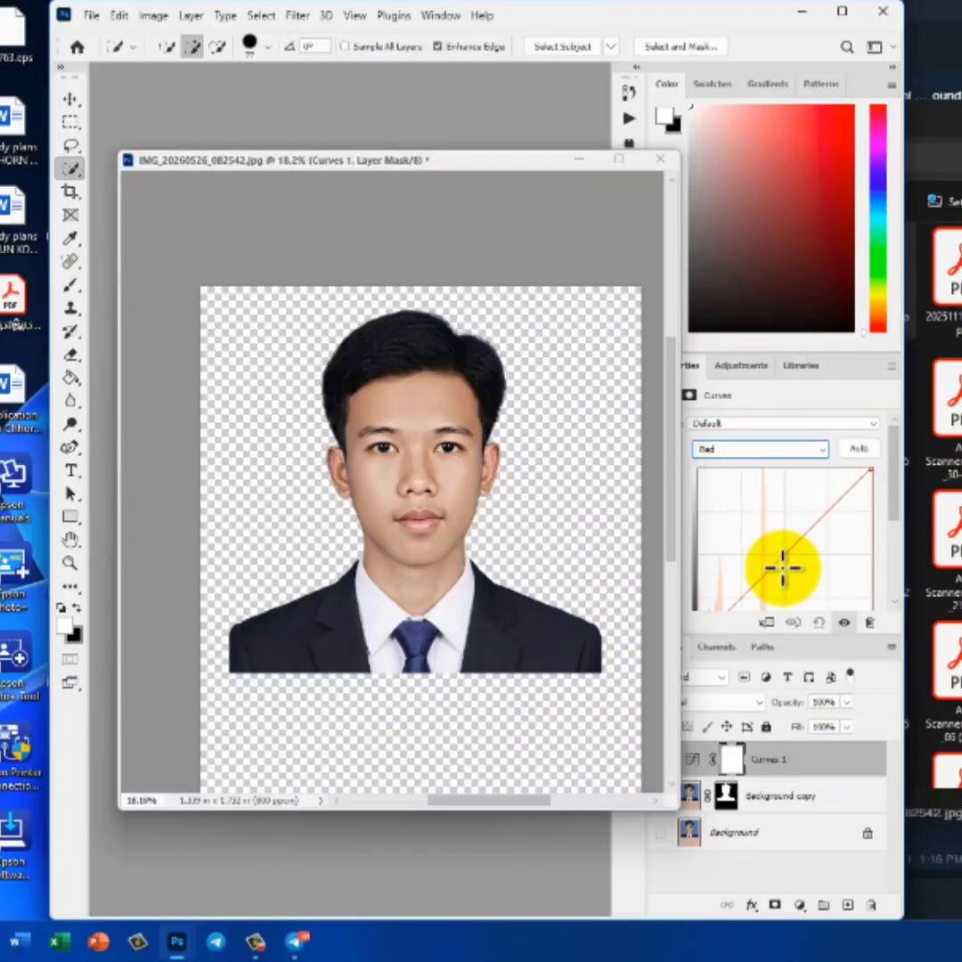
left_click_drag(782, 567, 781, 565)
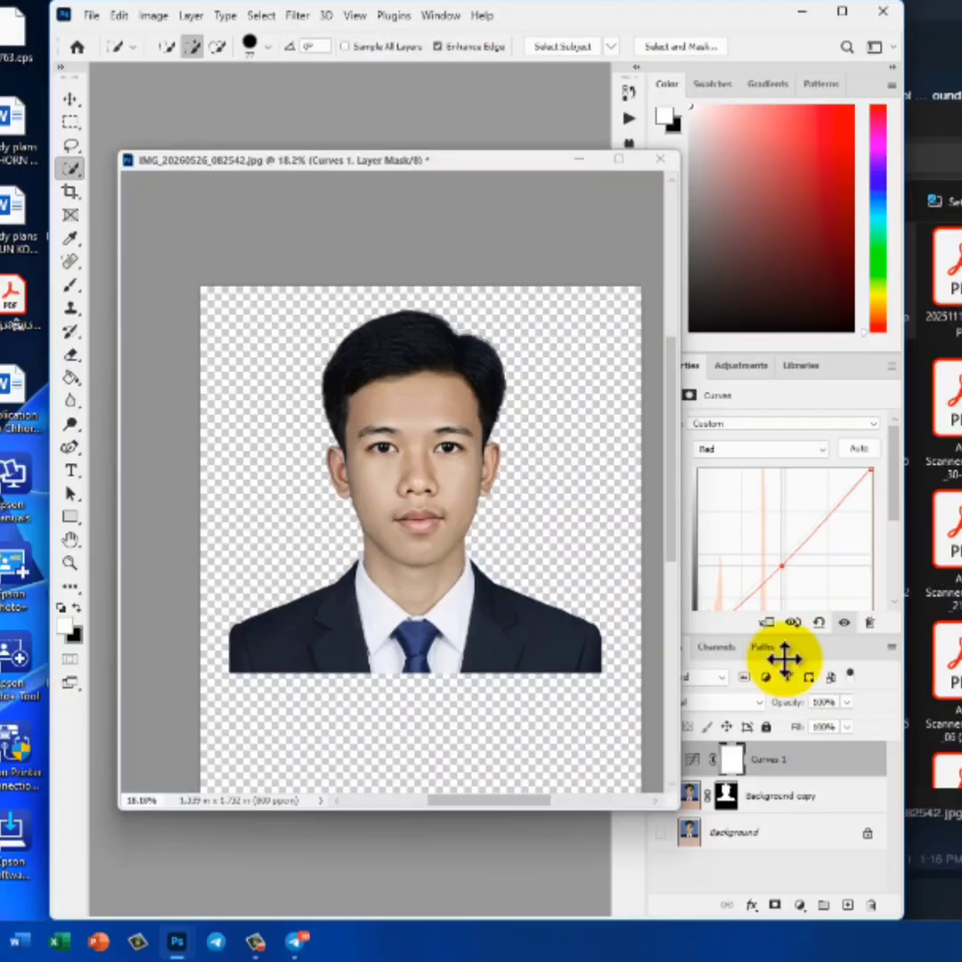
Add a second Curves adjustment directly above the cutout layer, slightly raise its RGB curve, and merge the visible layers
left_click(691, 802)
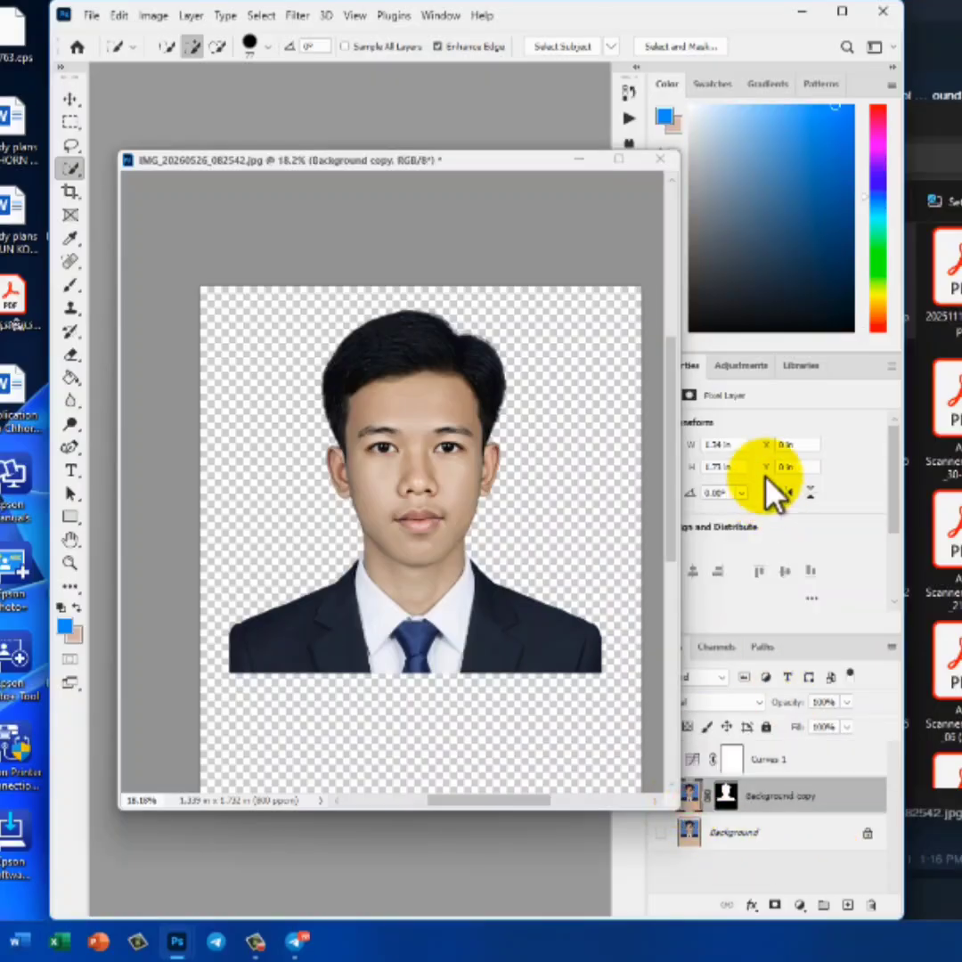
left_click(752, 366)
left_click(740, 406)
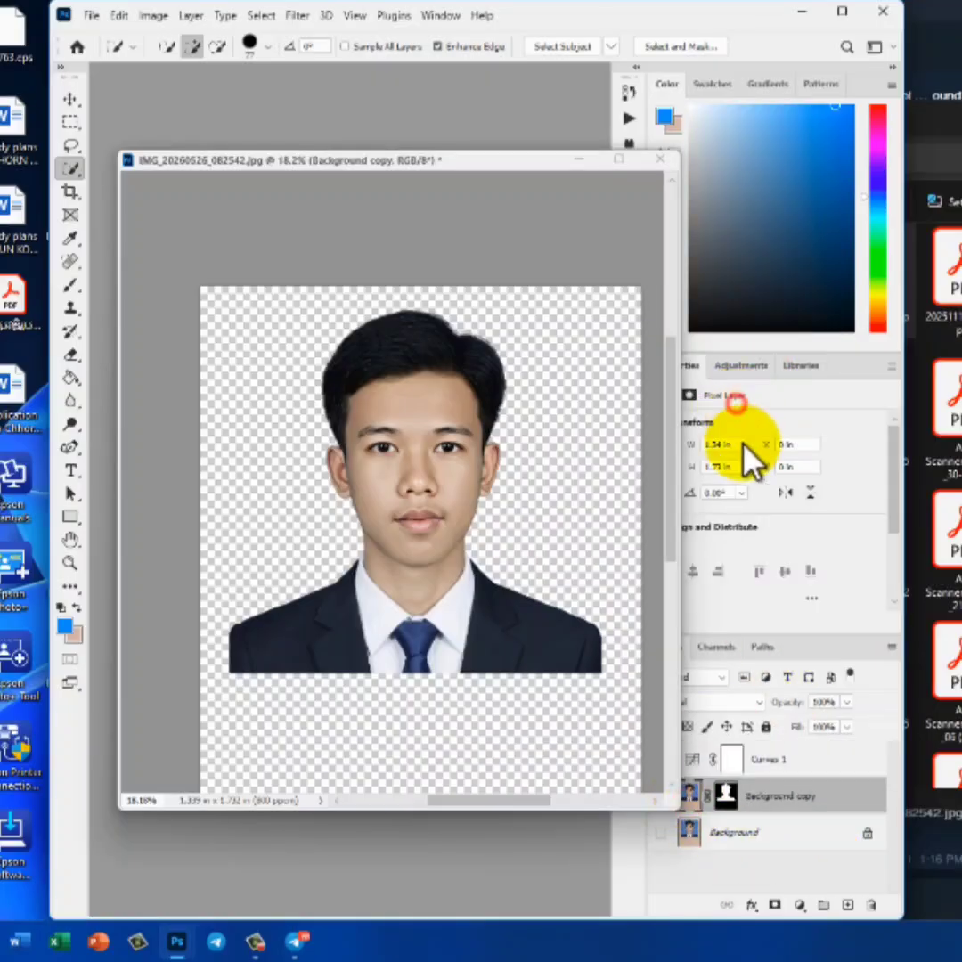
left_click_drag(766, 563, 757, 544)
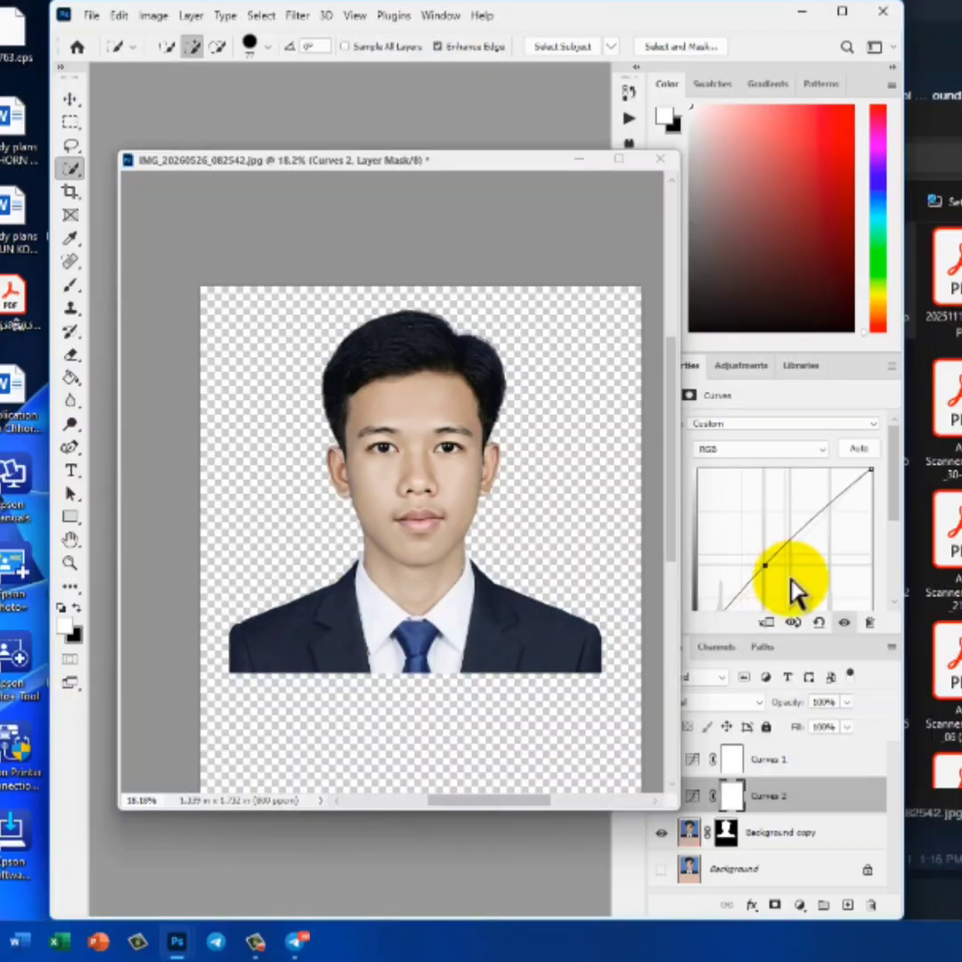
right_click(790, 835)
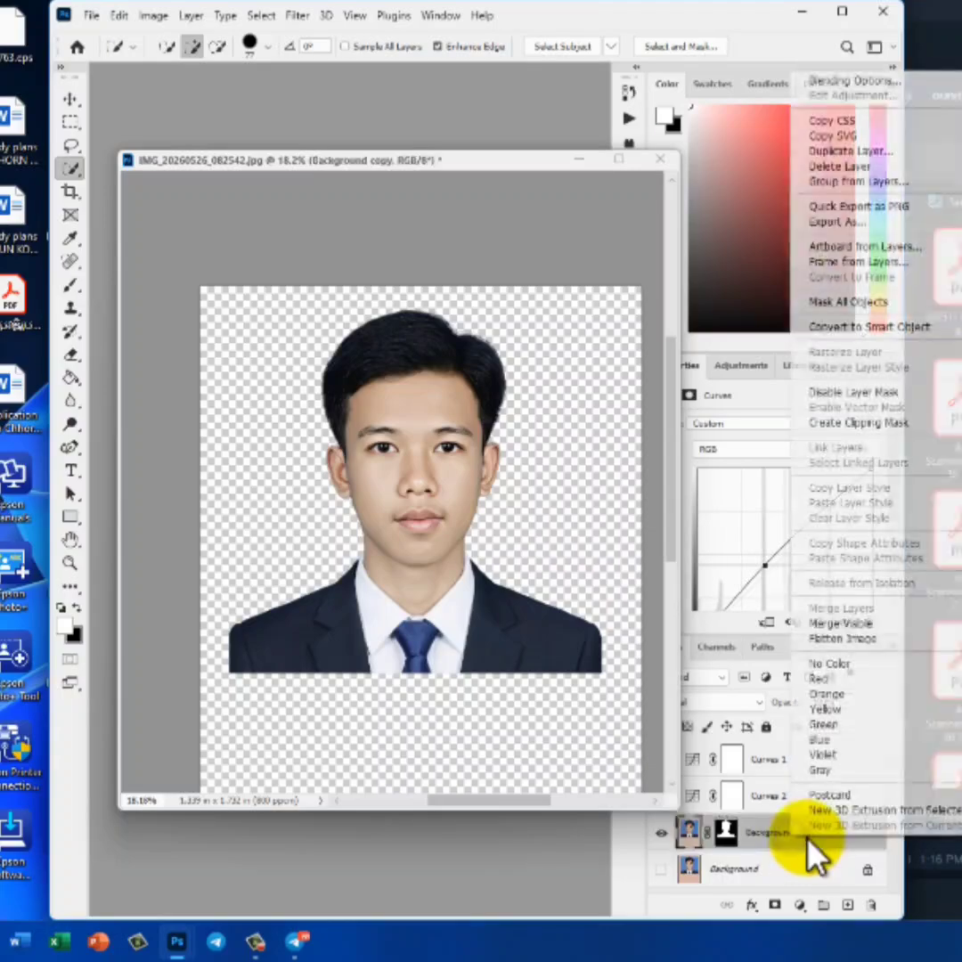
left_click(868, 624)
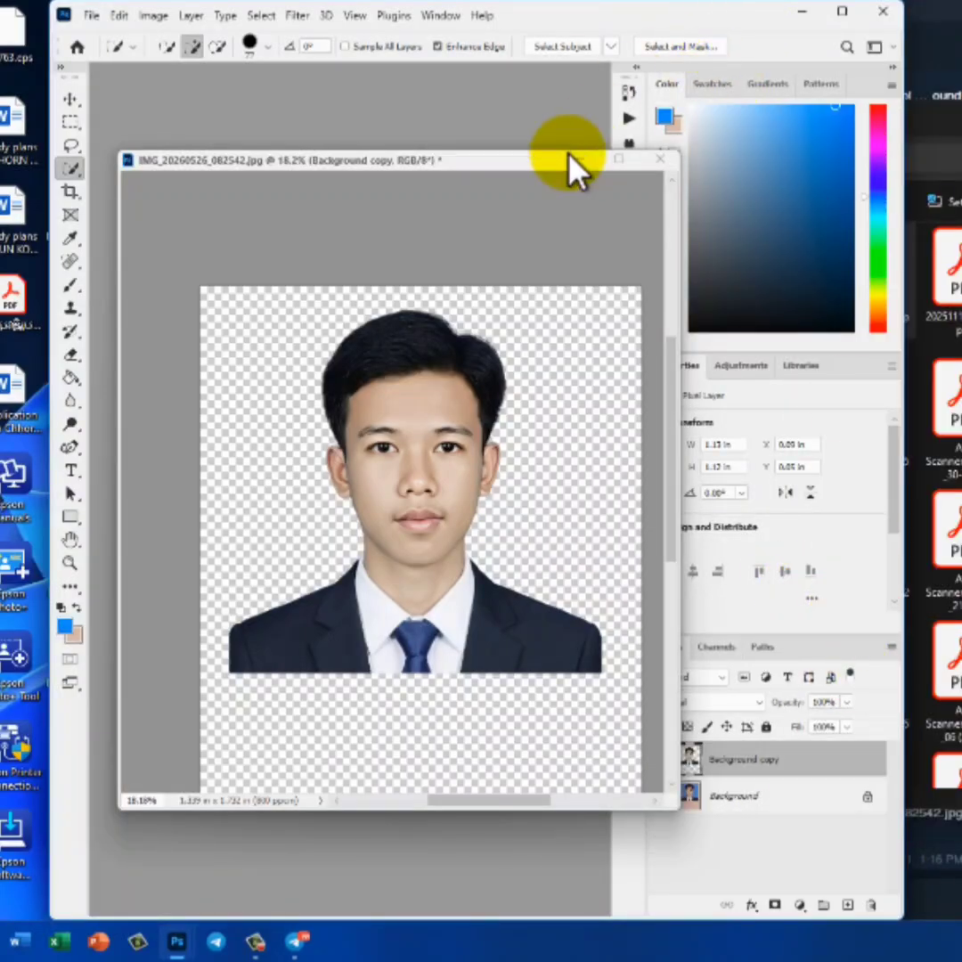
Open the suit photo 1779674107306.png from the Telegram folder in Photoshop and float it in its own window over the portrait
left_click_drag(508, 161, 479, 141)
left_click(953, 123)
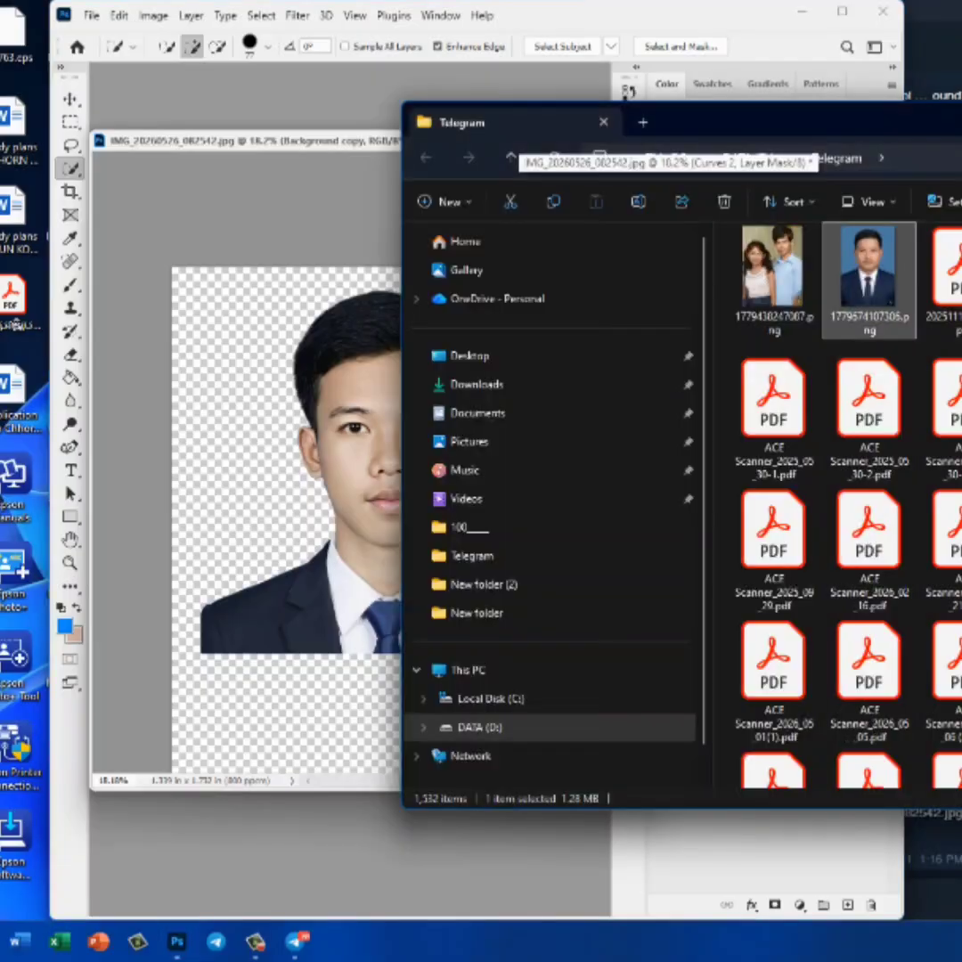
left_click_drag(868, 276, 344, 877)
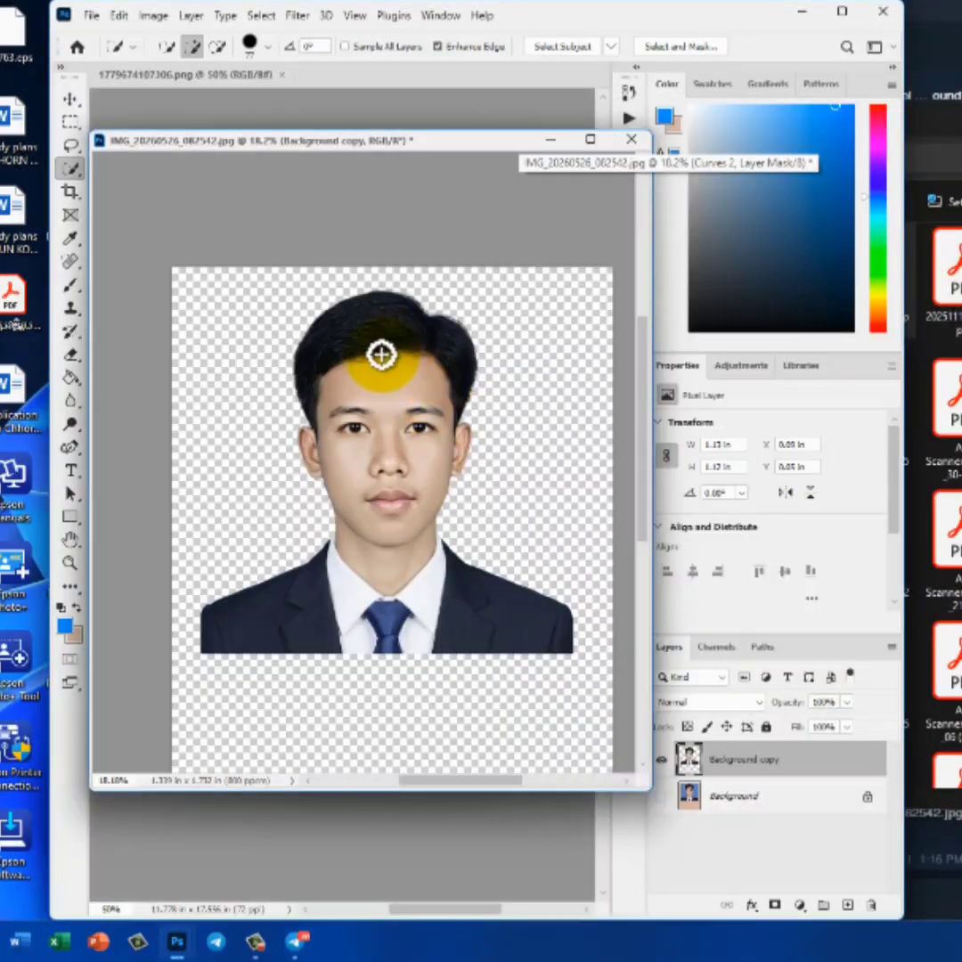
left_click_drag(184, 76, 350, 122)
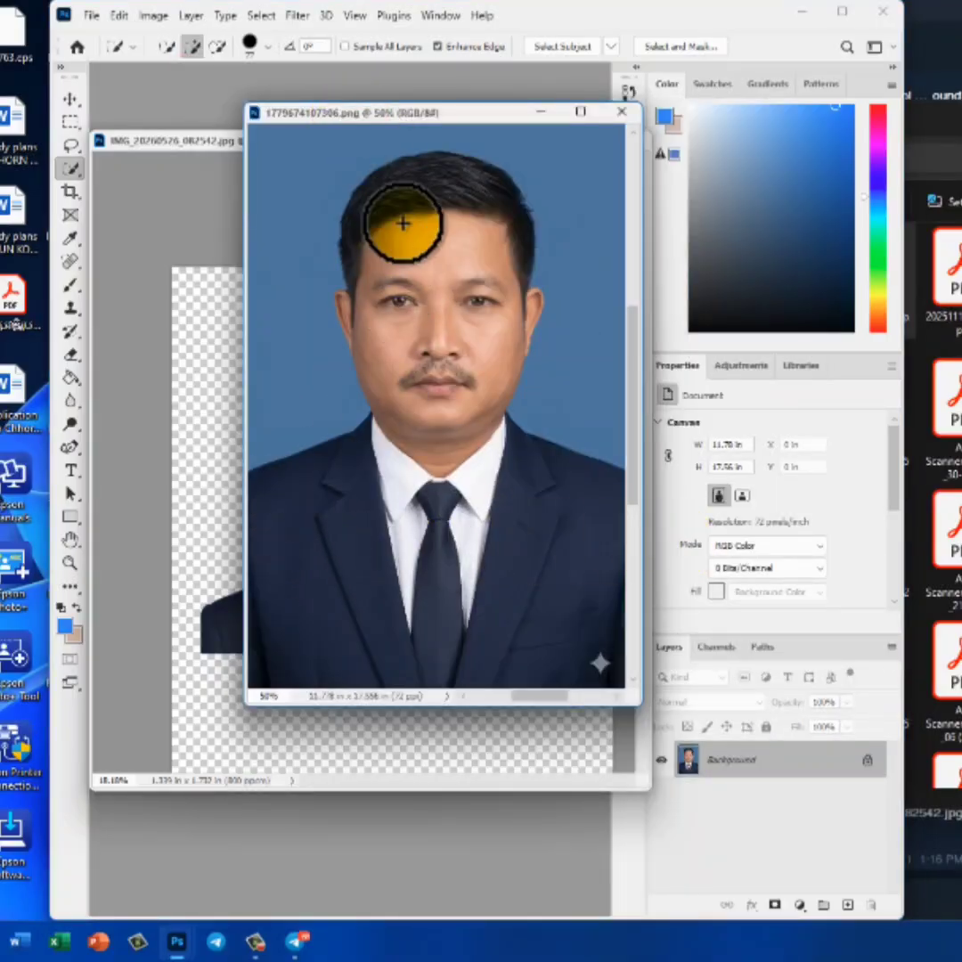
left_click_drag(398, 117, 445, 137)
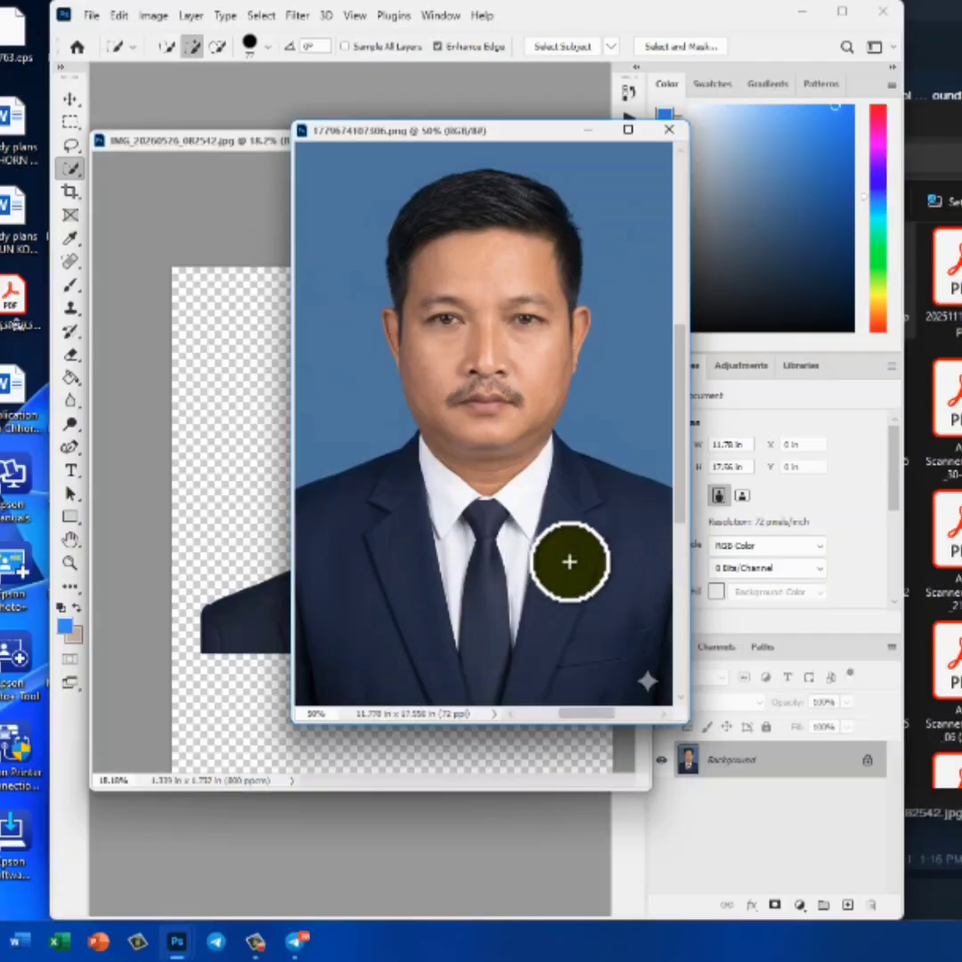
Select the suit, shirt and tie in 1779674107306.png with the Quick Selection tool, leaving out the head and neck
scroll(499, 535, "down", 1)
left_click(73, 98)
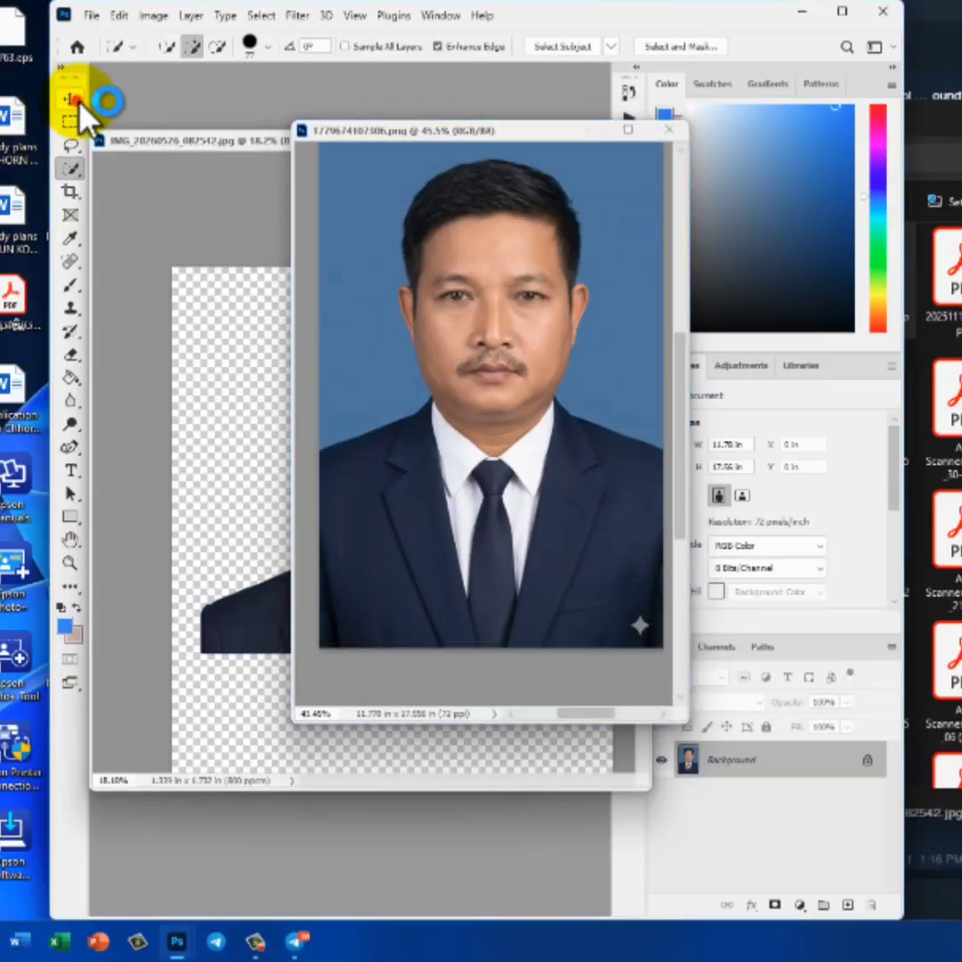
scroll(460, 598, "down", 2)
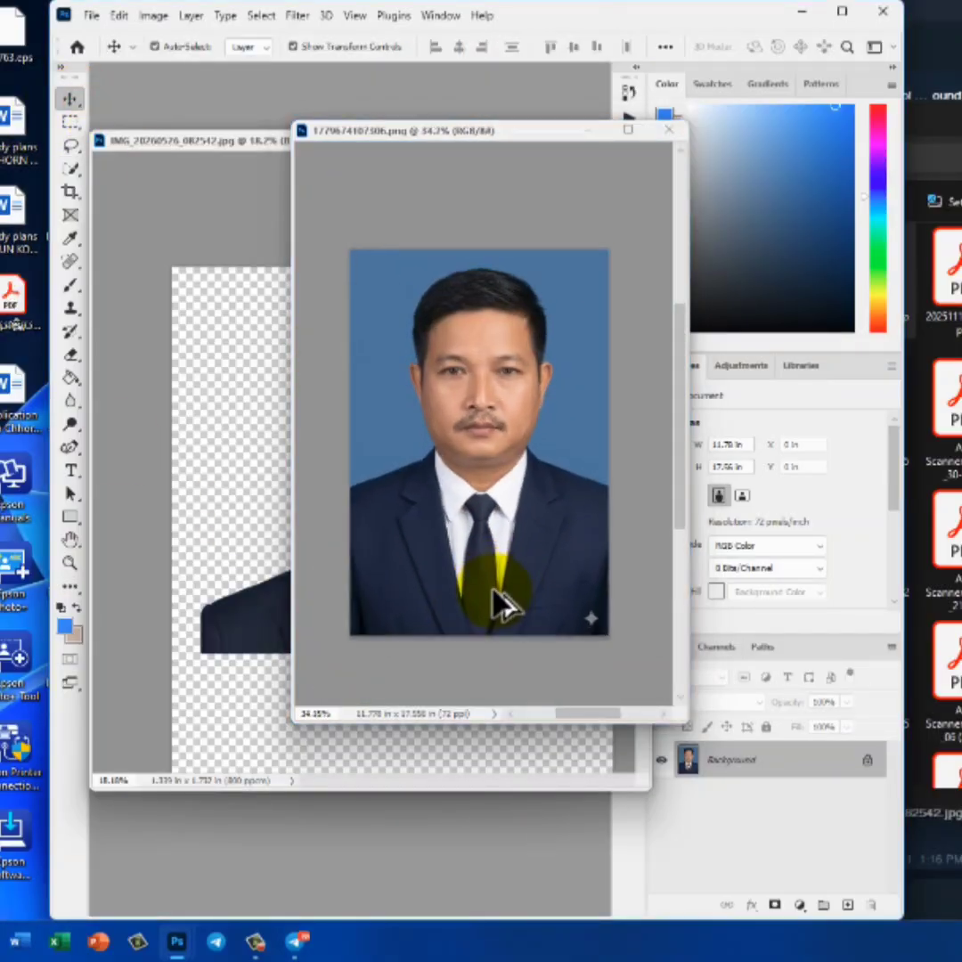
scroll(503, 606, "up", 2)
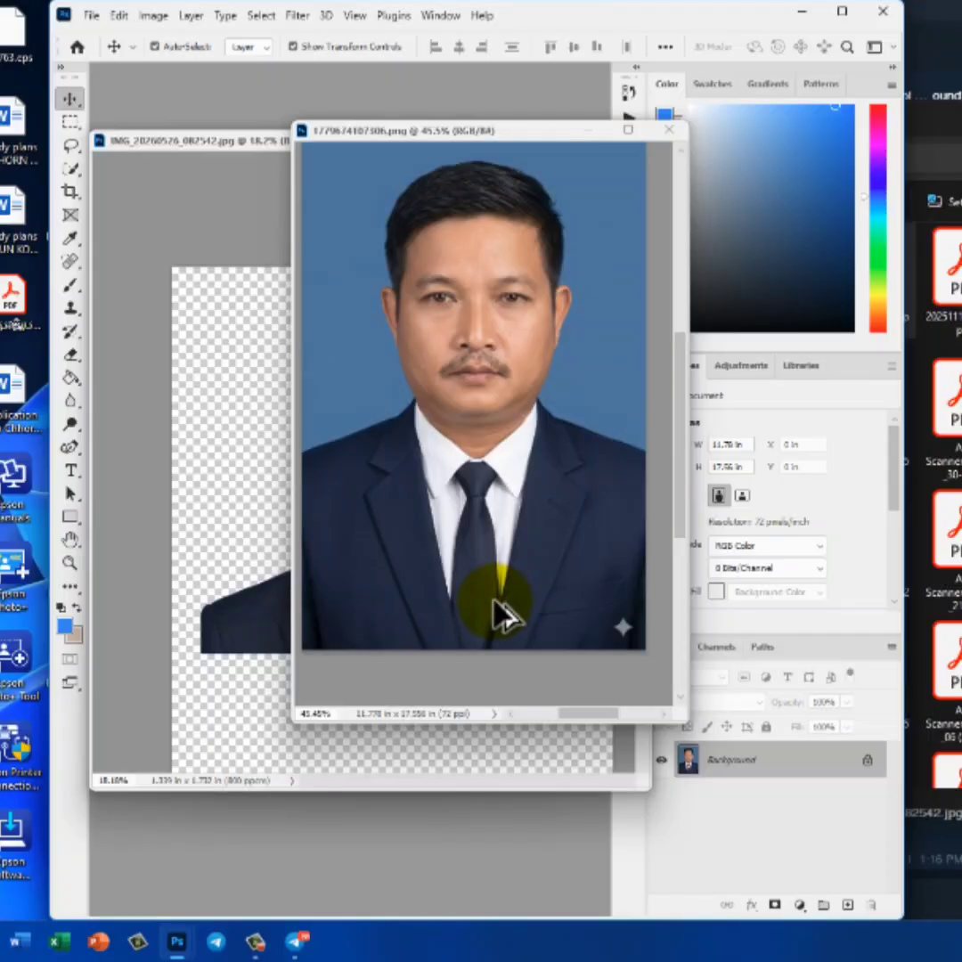
scroll(504, 613, "down", 1)
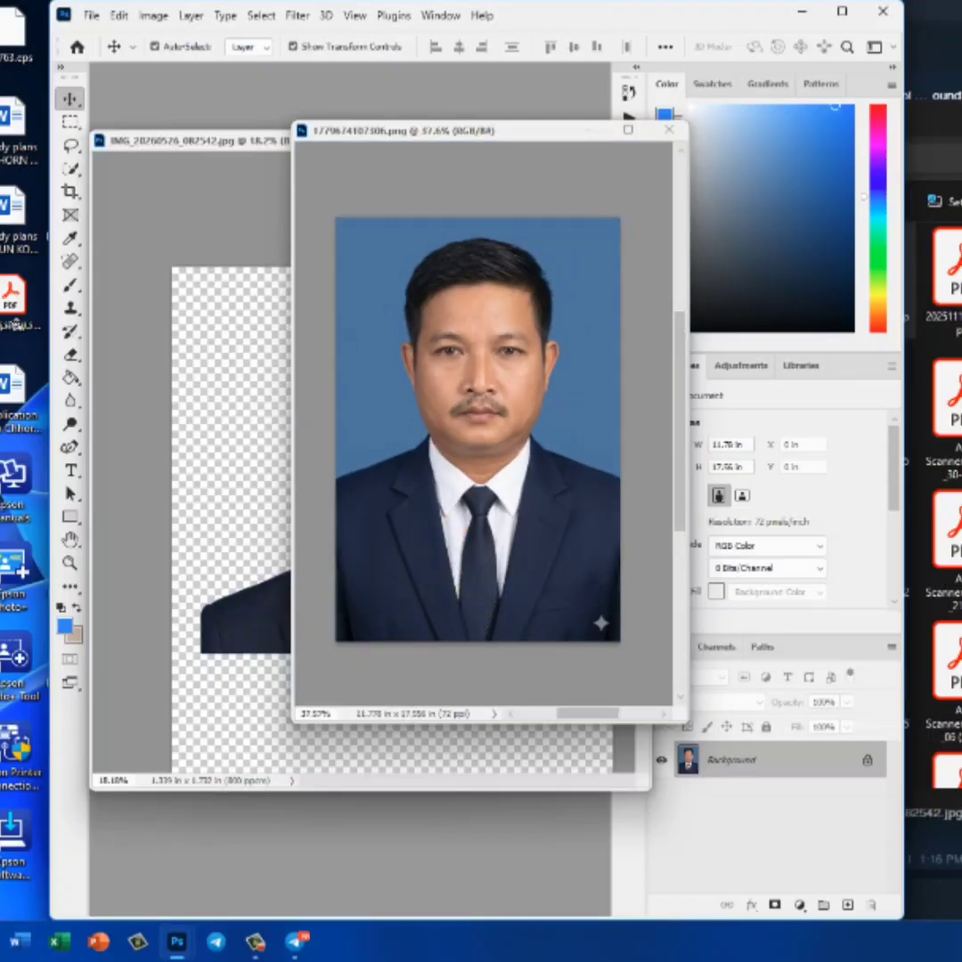
left_click(70, 167)
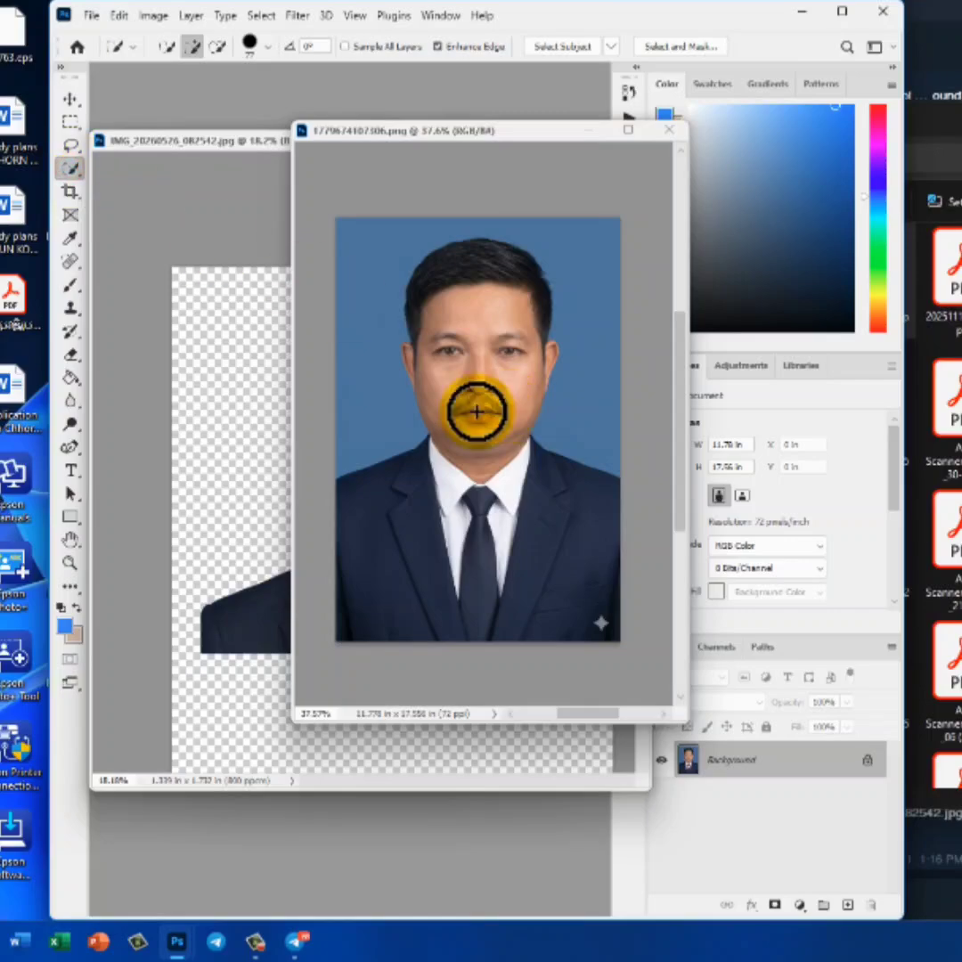
mouse_move(399, 485)
left_mouse_down()
mouse_move(380, 539)
mouse_move(454, 506)
mouse_move(445, 492)
mouse_move(595, 509)
left_mouse_up()
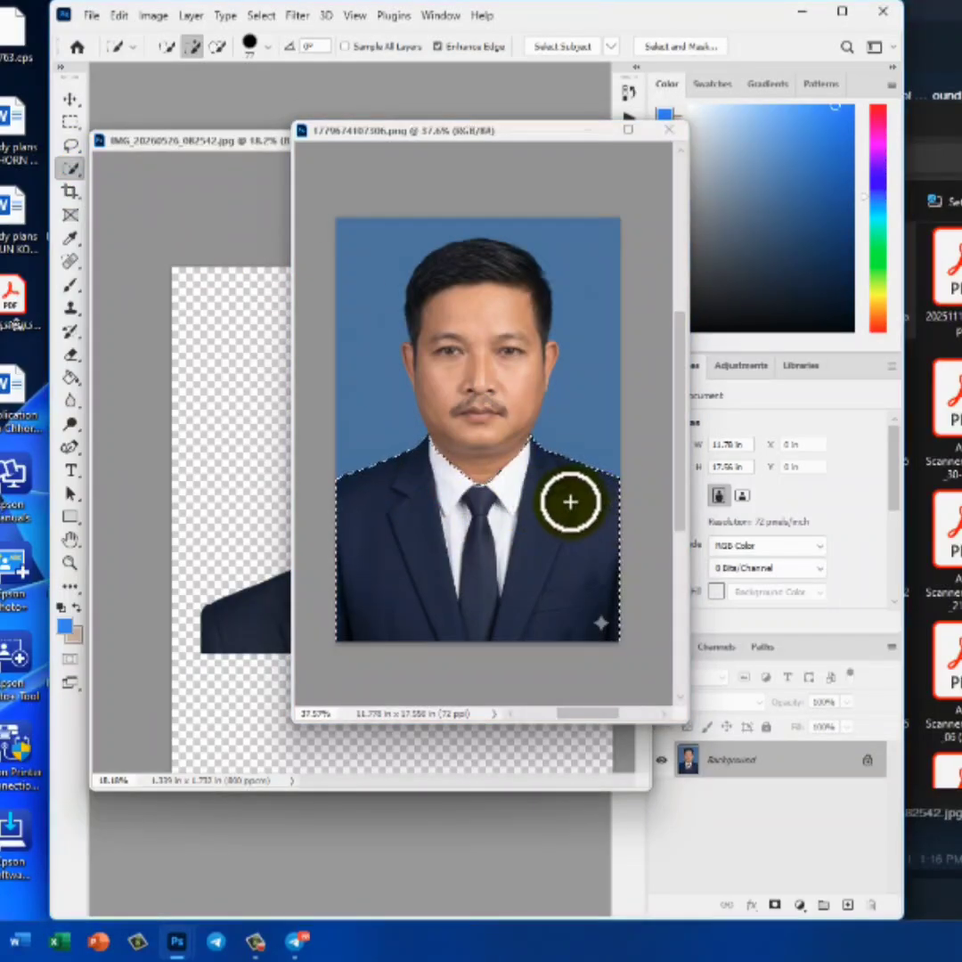
Reduce the Quick Selection brush size and touch up the suit selection at the tip of the collar
scroll(574, 498, "up", 4)
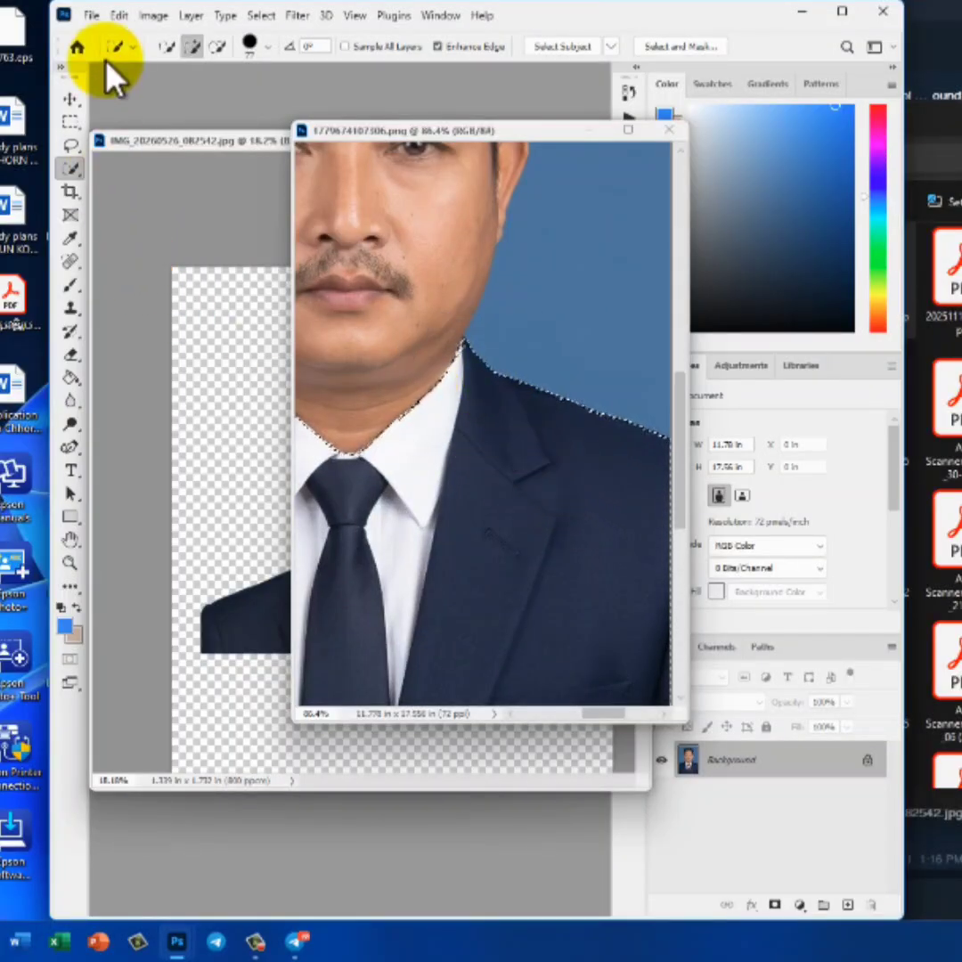
left_click(268, 47)
left_click_drag(177, 98, 178, 100)
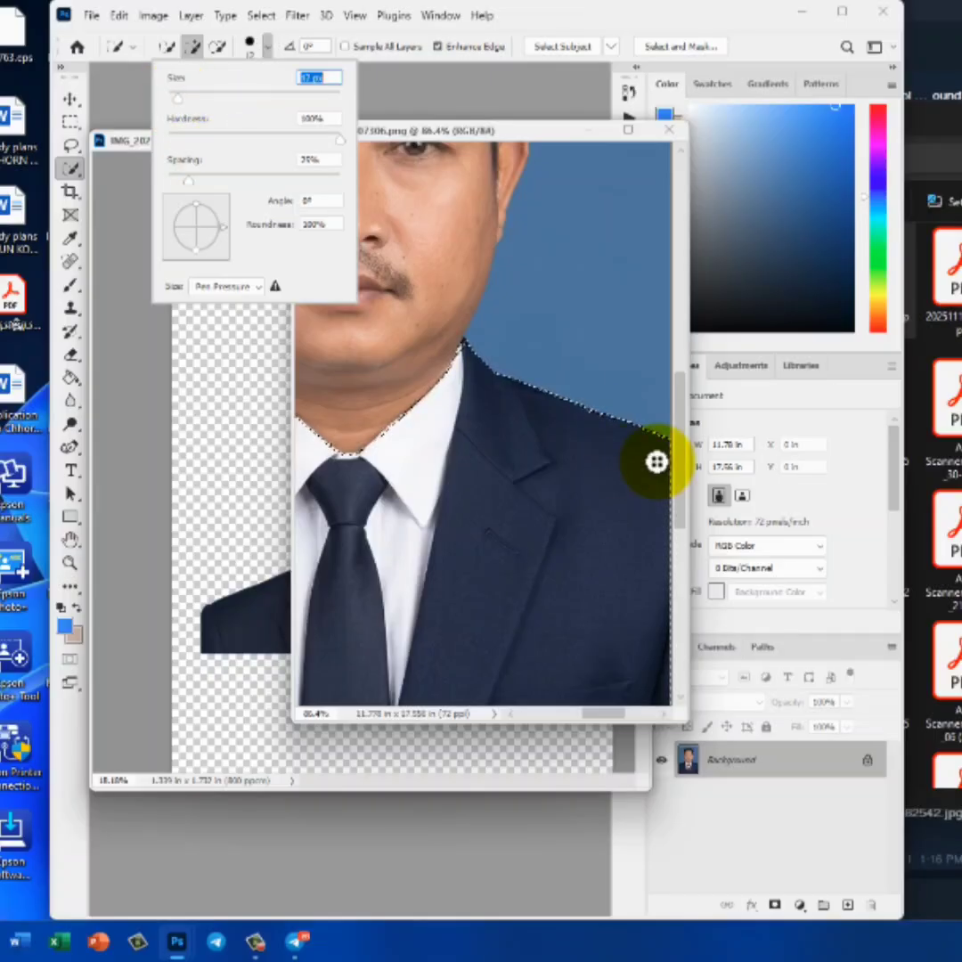
left_click(465, 339)
scroll(467, 425, "left", 2)
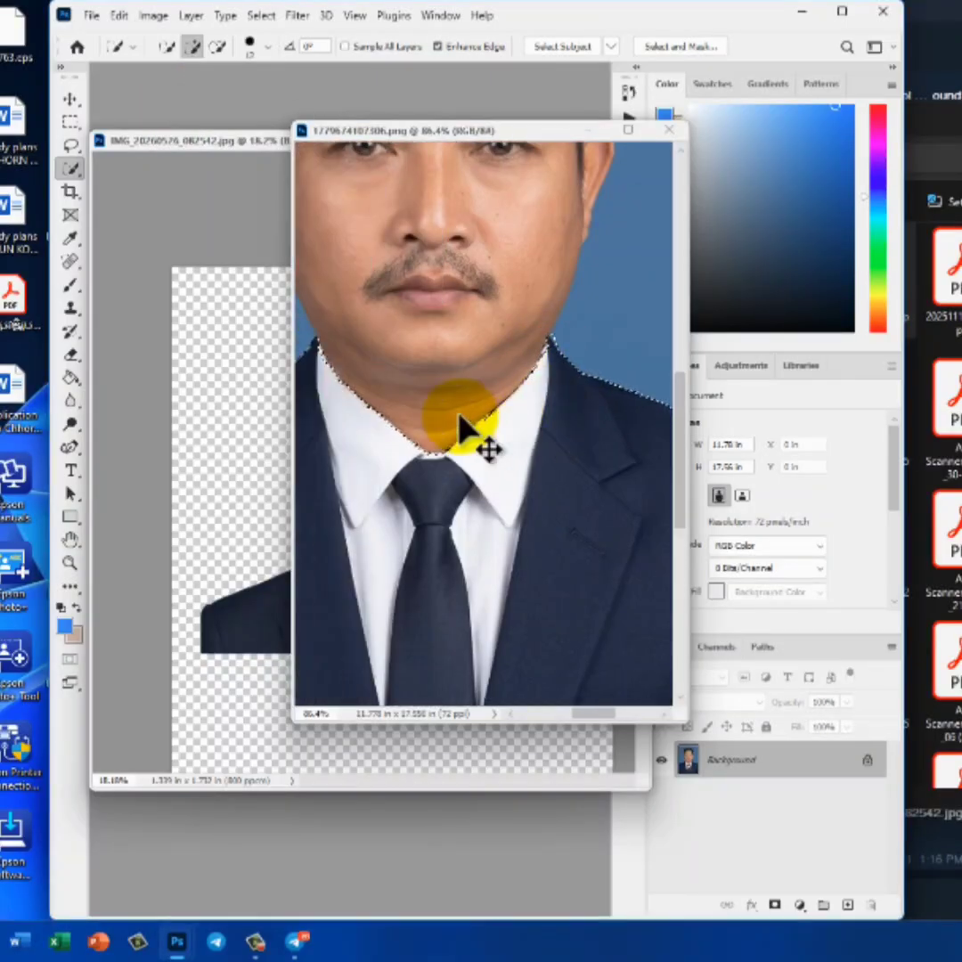
scroll(462, 427, "left", 3)
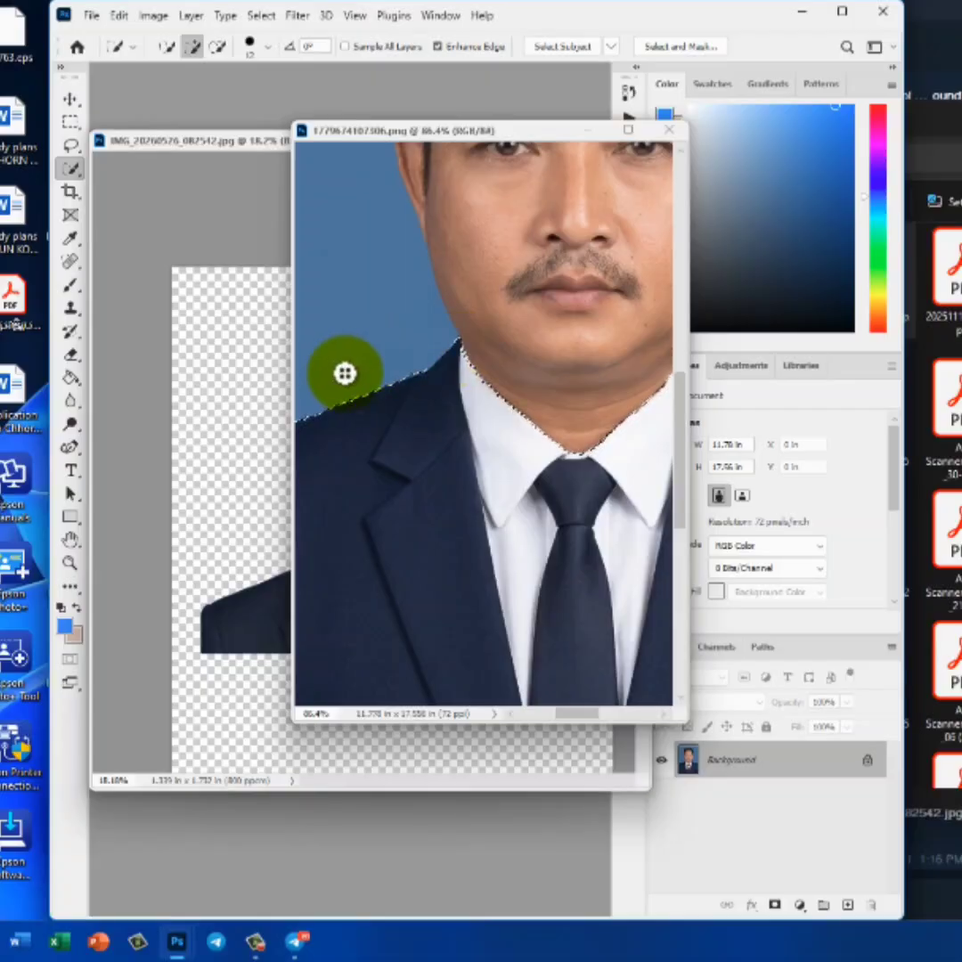
scroll(432, 412, "down", 3, "alt")
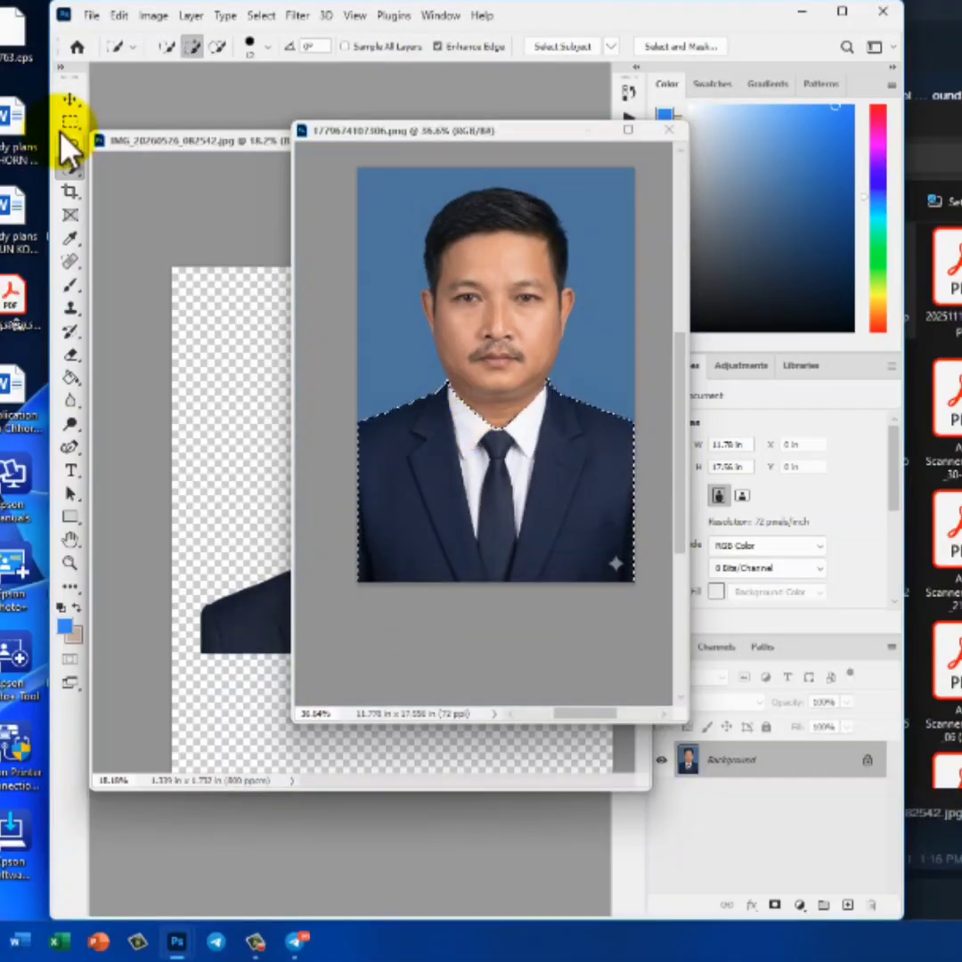
Copy the selected suit into IMG_20260526_082542.jpg with the Move tool and convert its new layer to a smart object
left_click(70, 98)
left_click_drag(363, 515, 400, 629)
left_click_drag(504, 138, 415, 134)
left_click(562, 131)
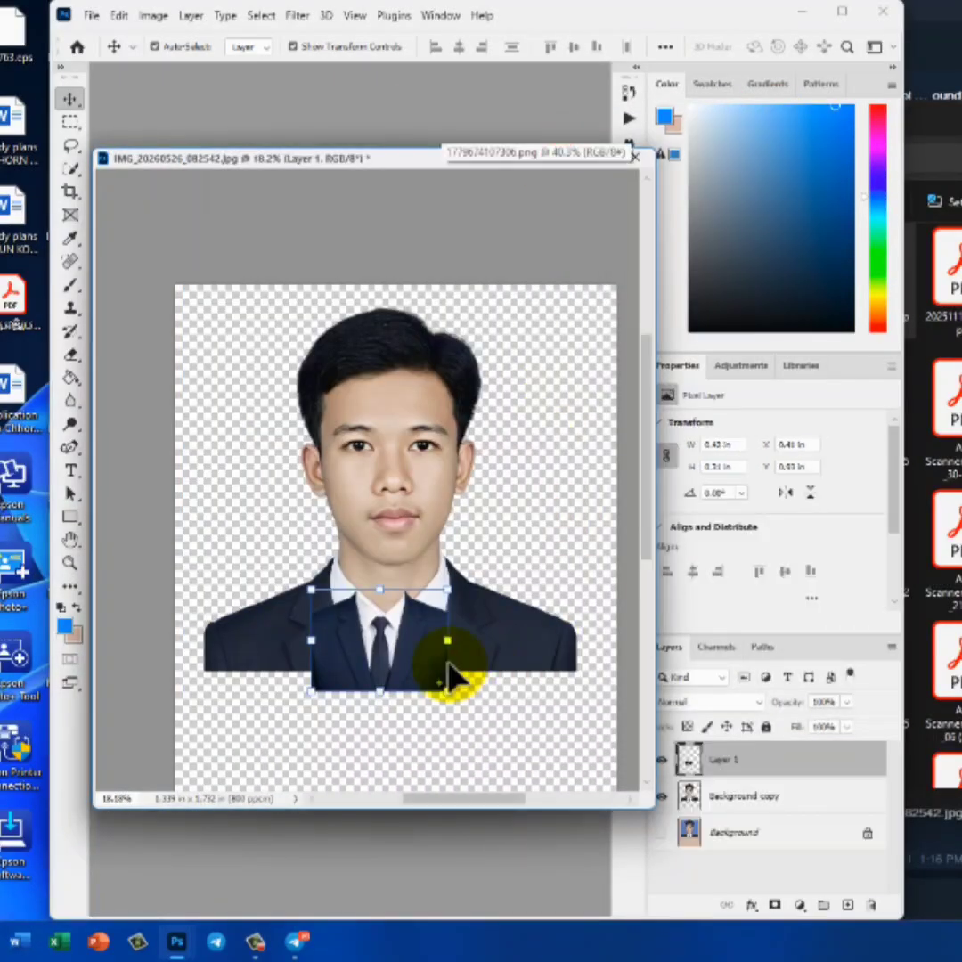
right_click(740, 762)
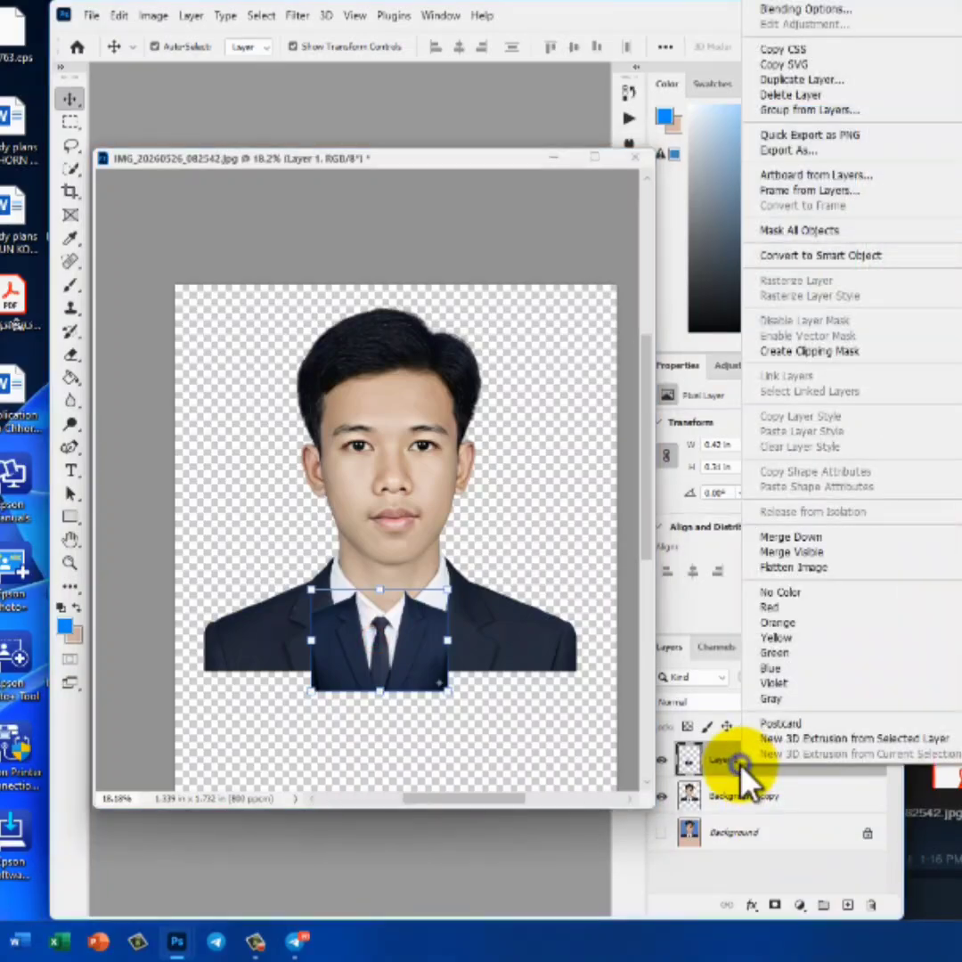
left_click(851, 255)
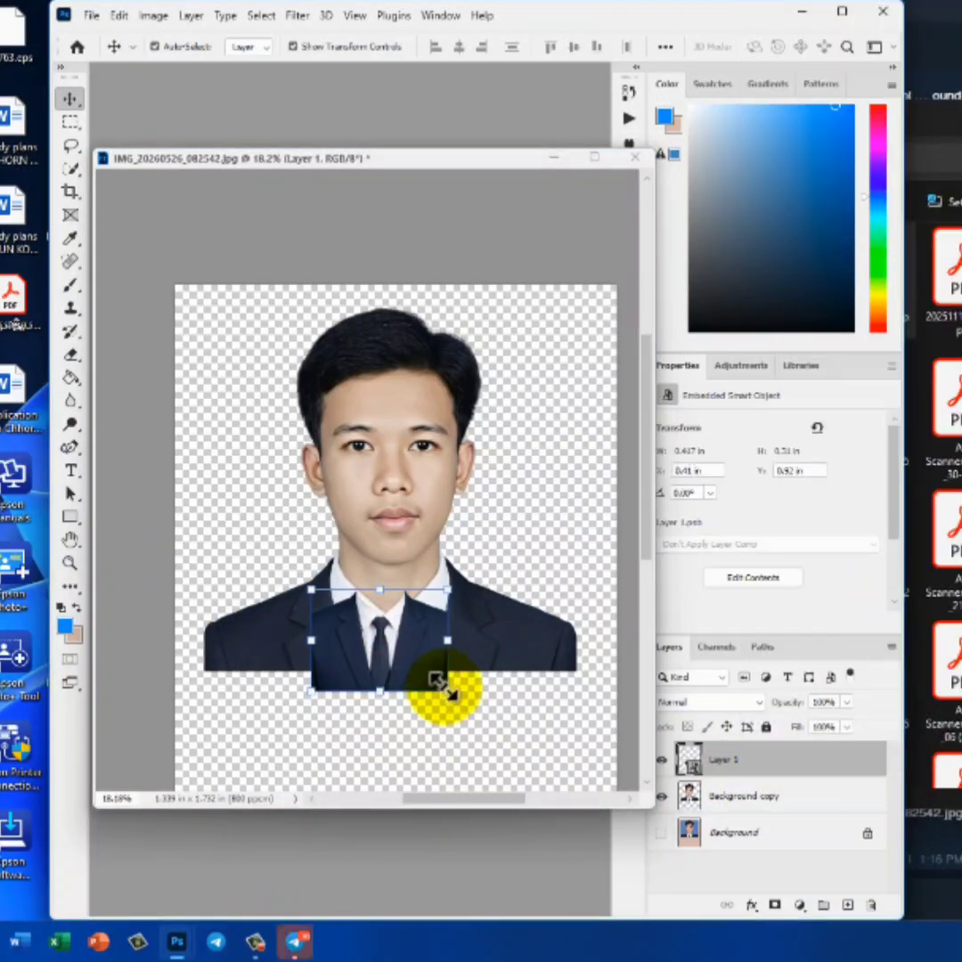
Scale the suit layer to about 230% and place it over the man's shoulders with its collar around his neck
left_click_drag(449, 693, 562, 788)
left_click_drag(494, 751, 444, 694)
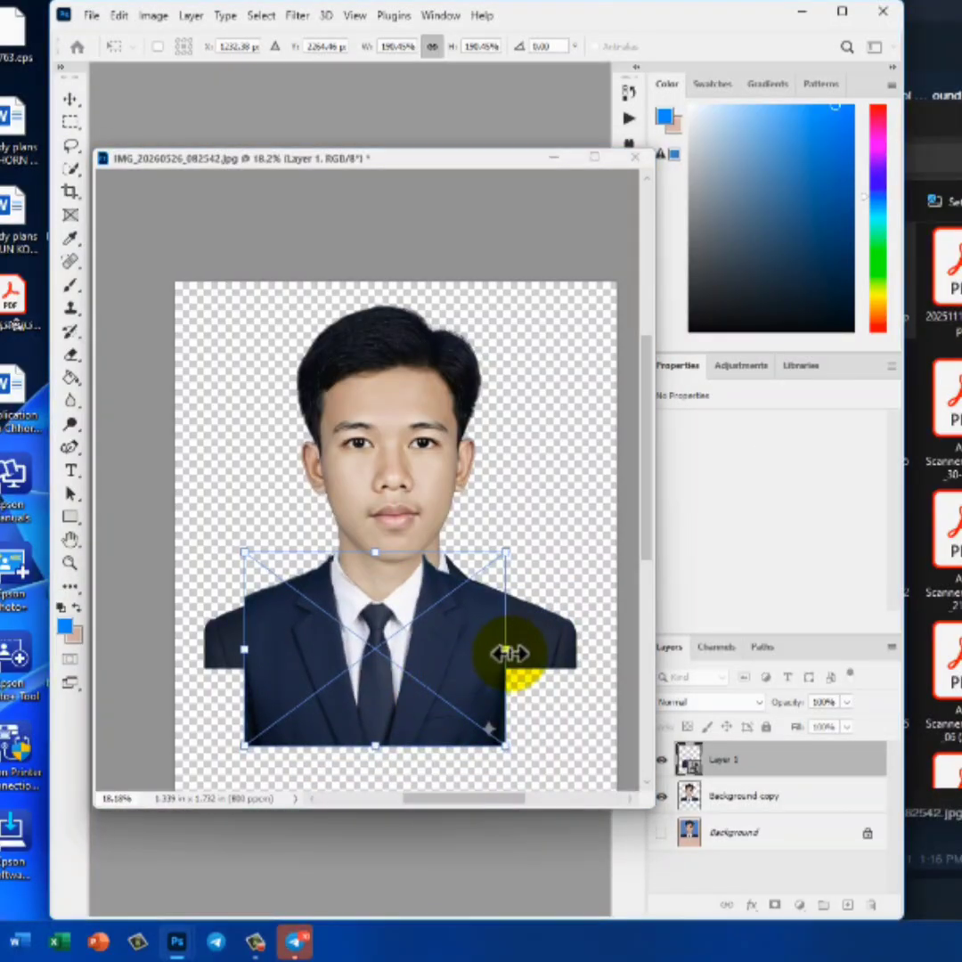
left_click_drag(506, 653, 591, 682)
left_click_drag(522, 678, 491, 701)
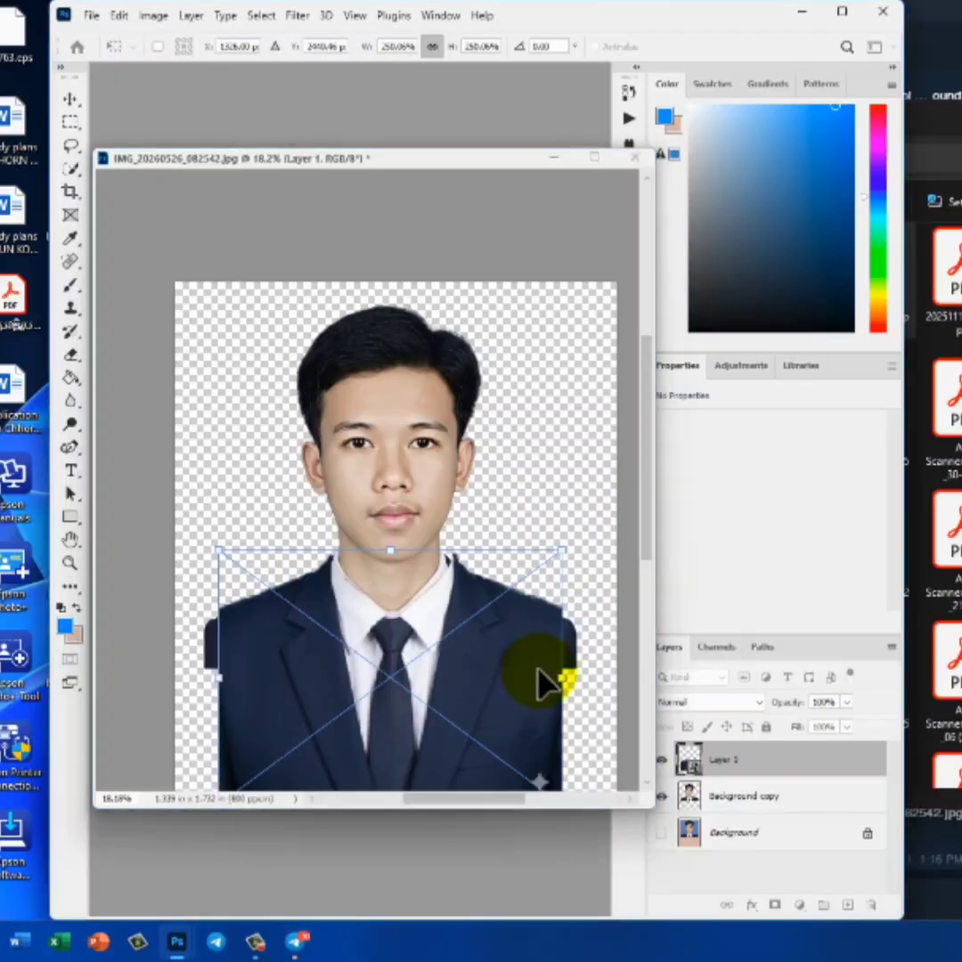
left_click_drag(563, 677, 519, 693)
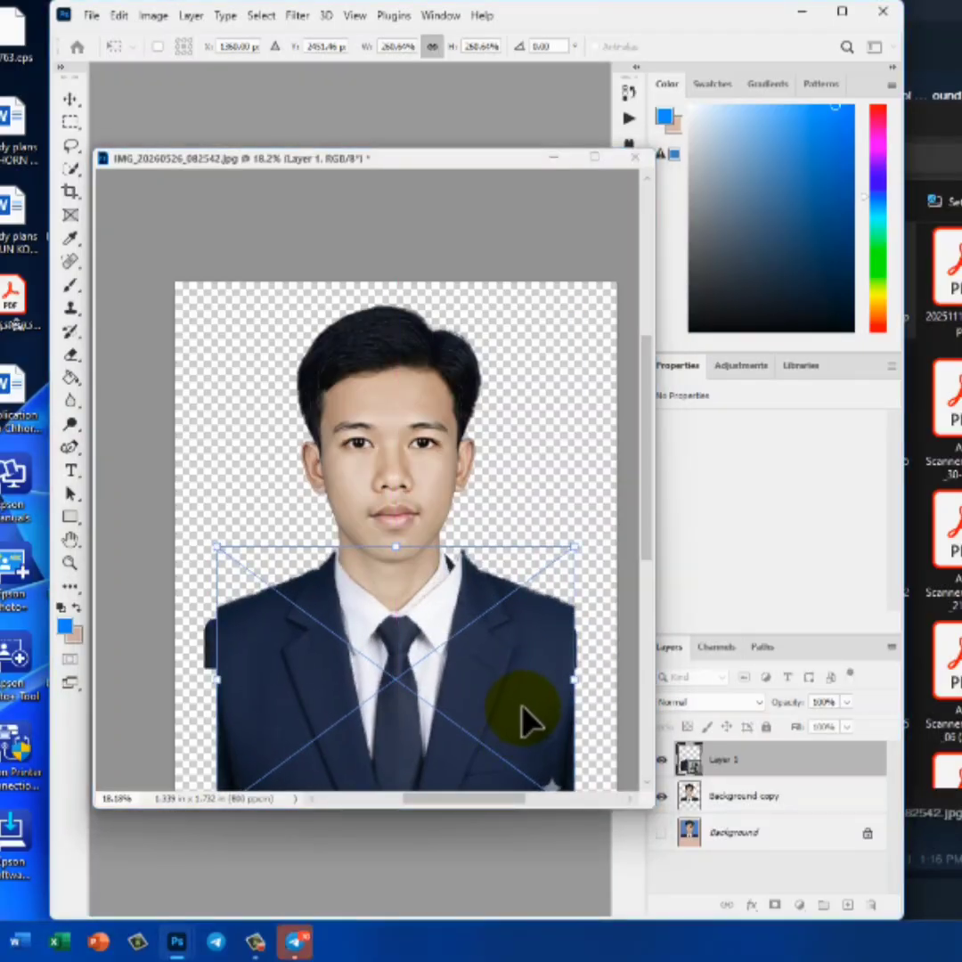
scroll(526, 718, "down", 1)
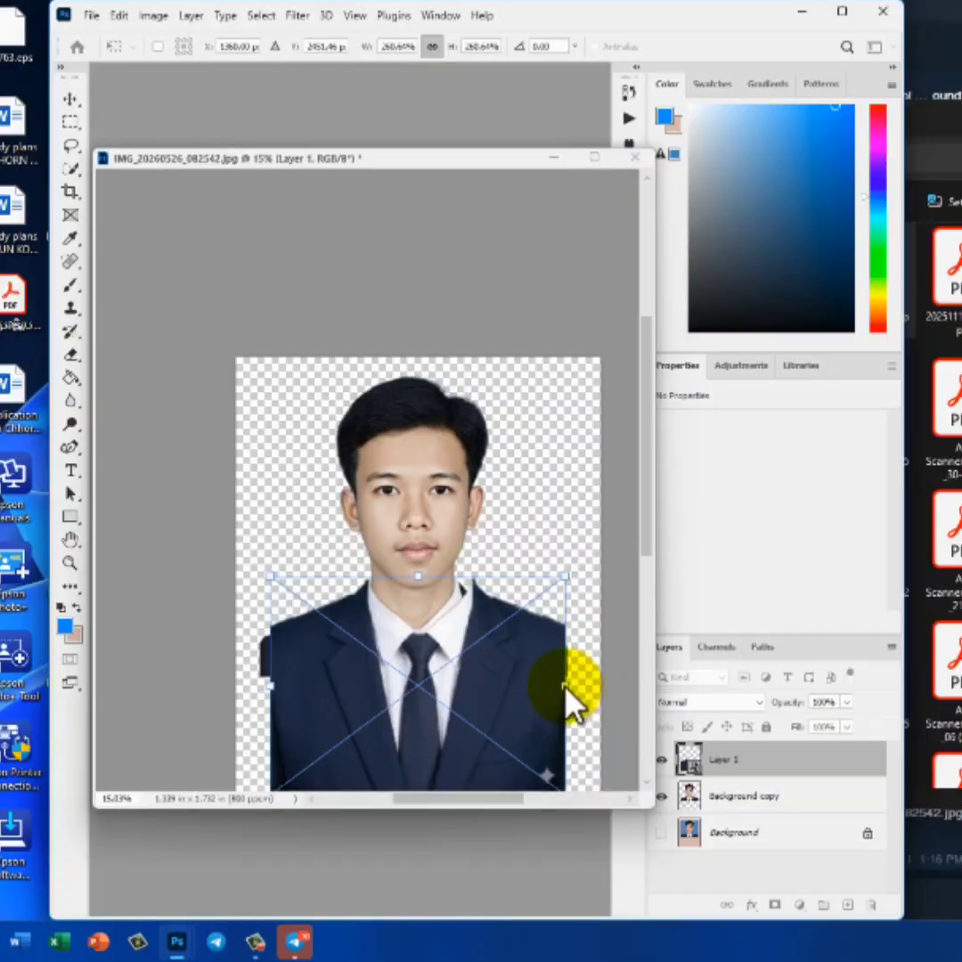
left_click_drag(568, 686, 517, 686)
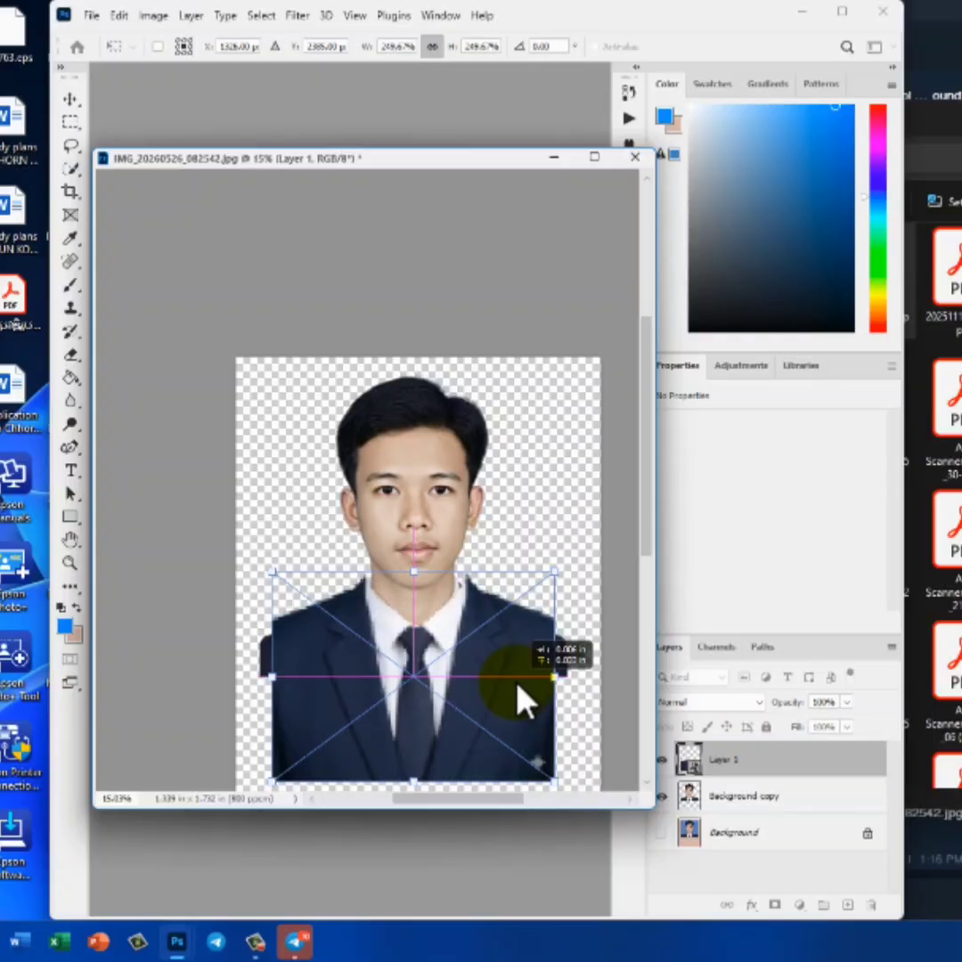
left_click_drag(553, 678, 518, 693)
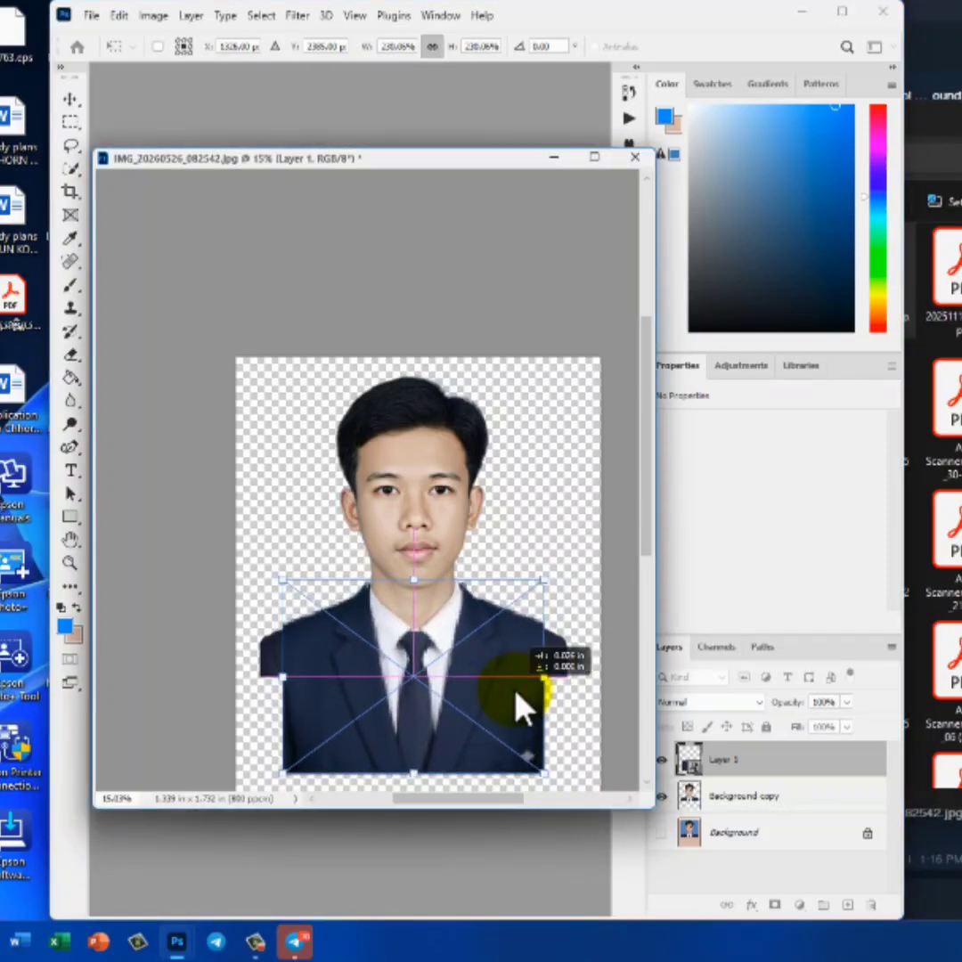
scroll(521, 699, "down", 2)
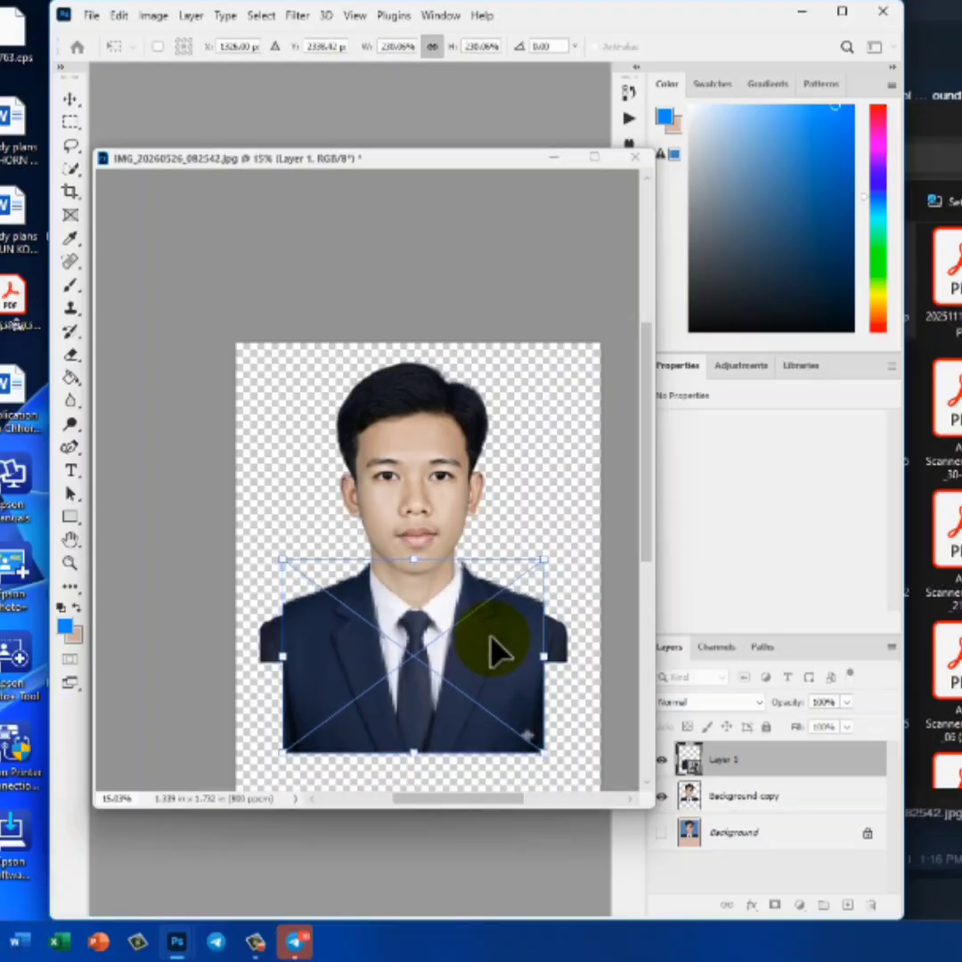
left_click_drag(490, 648, 490, 641)
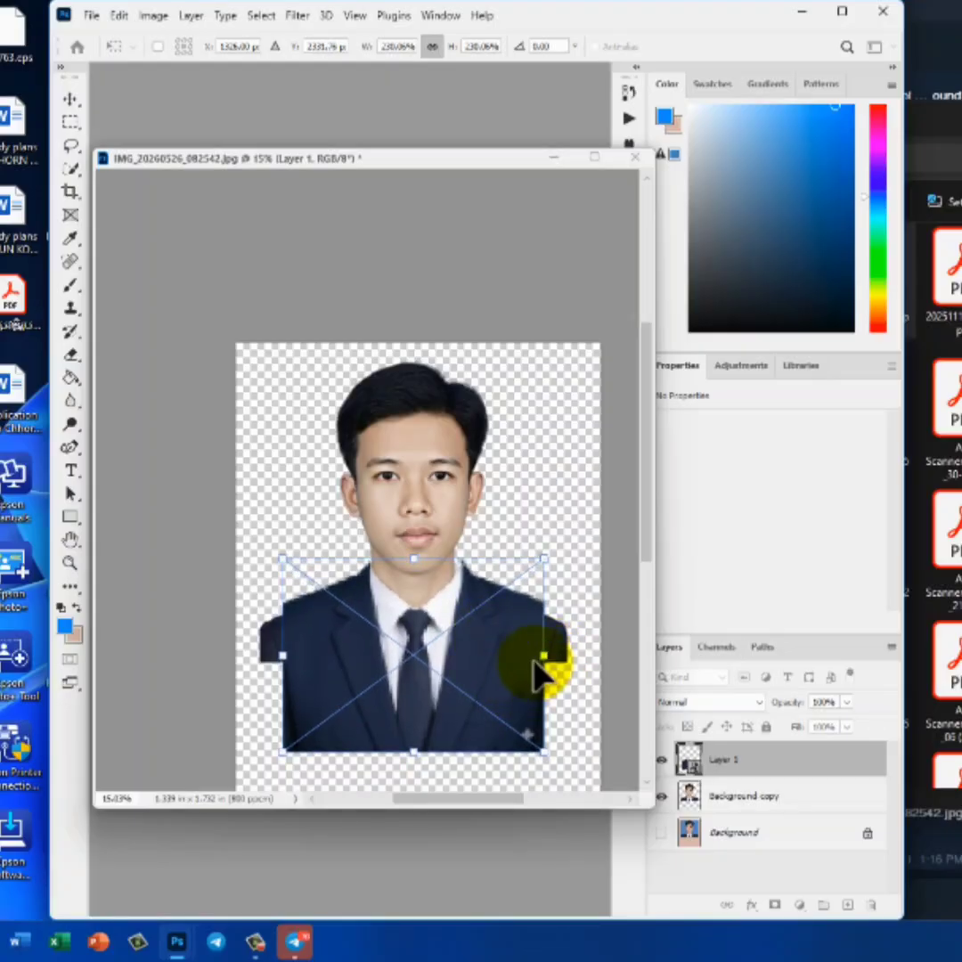
left_click(520, 659)
Warp the suit so both sides of its collar sit closer against the man's neck, and apply the transform
right_click(471, 611)
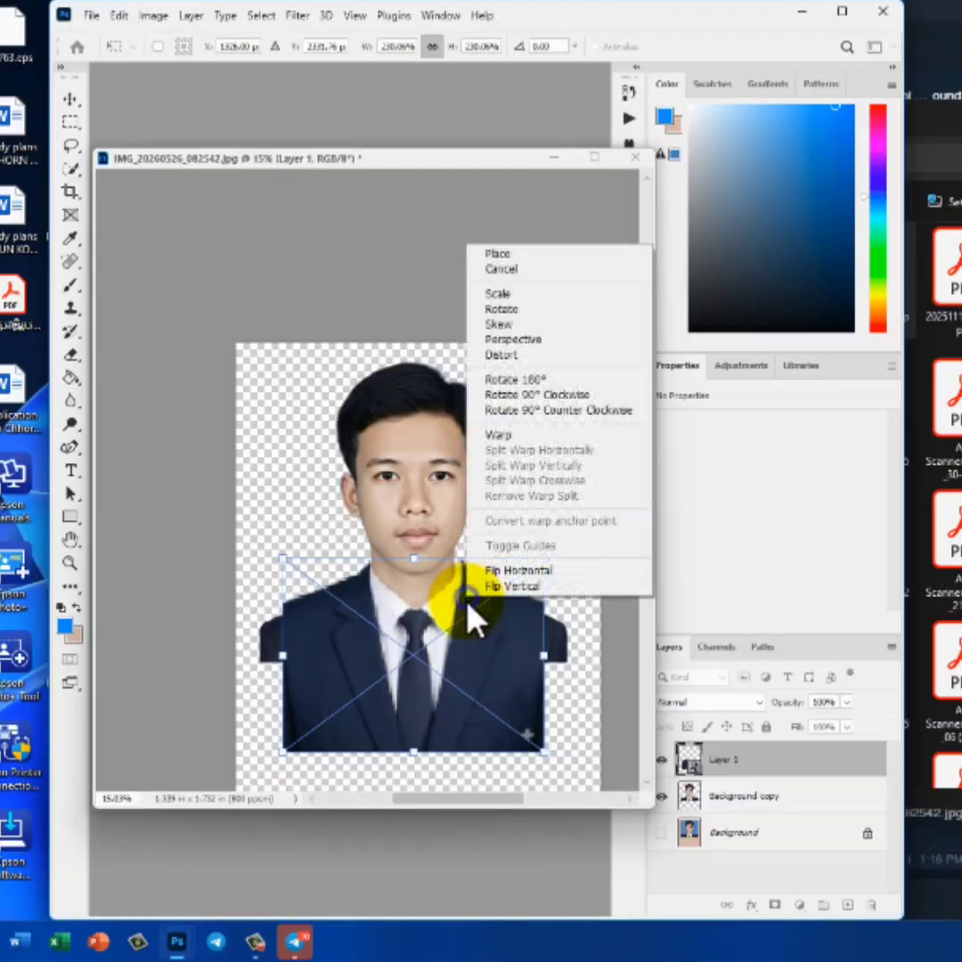
left_click(510, 439)
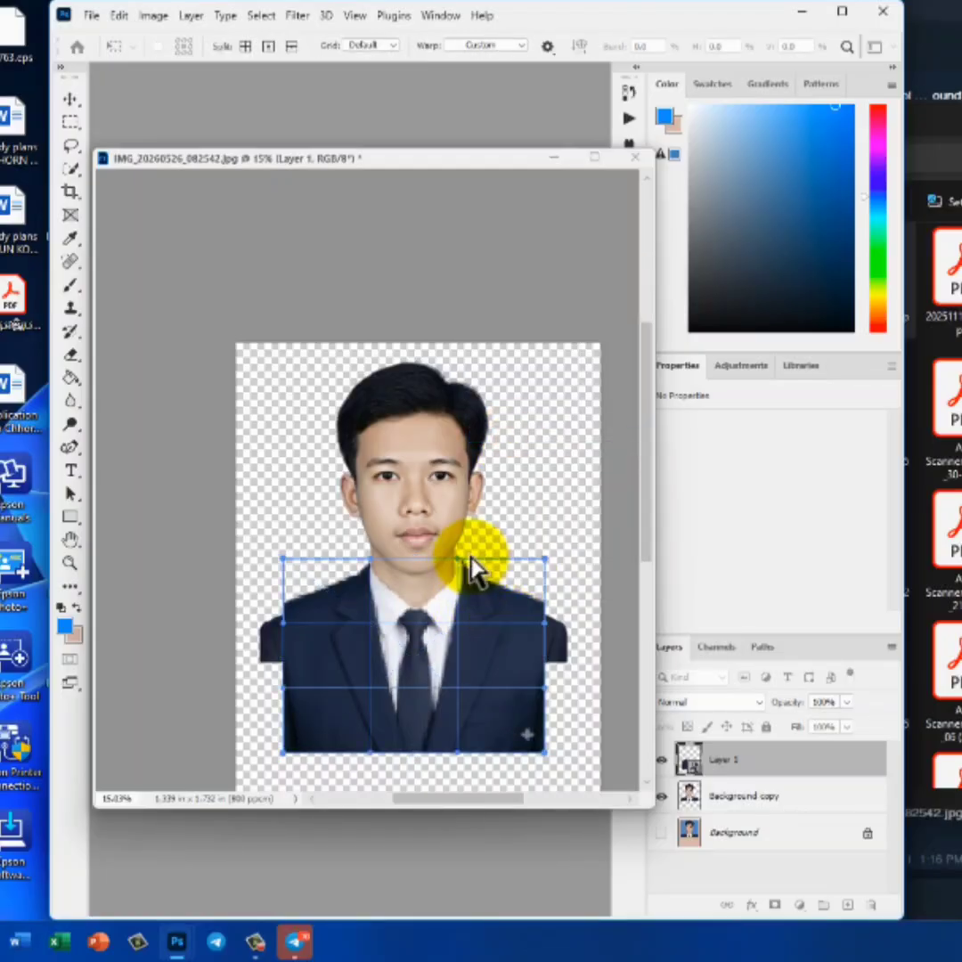
scroll(454, 574, "up", 4)
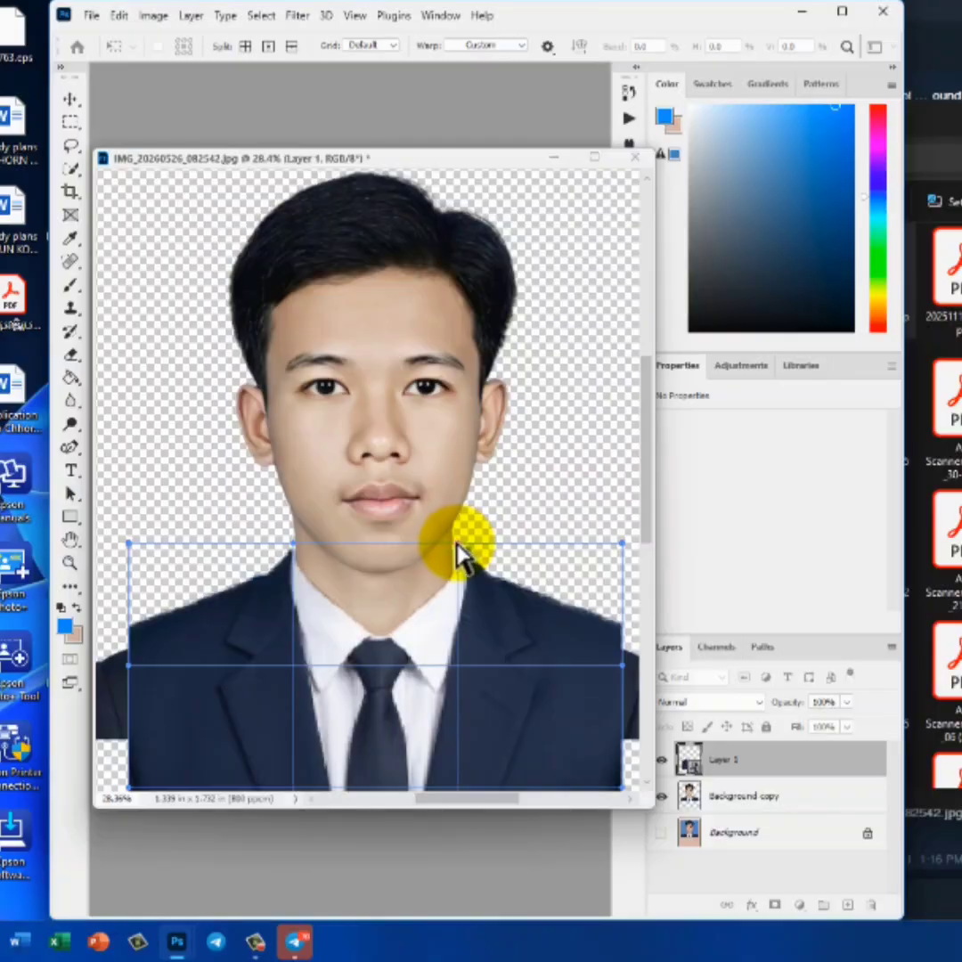
left_click_drag(456, 546, 429, 537)
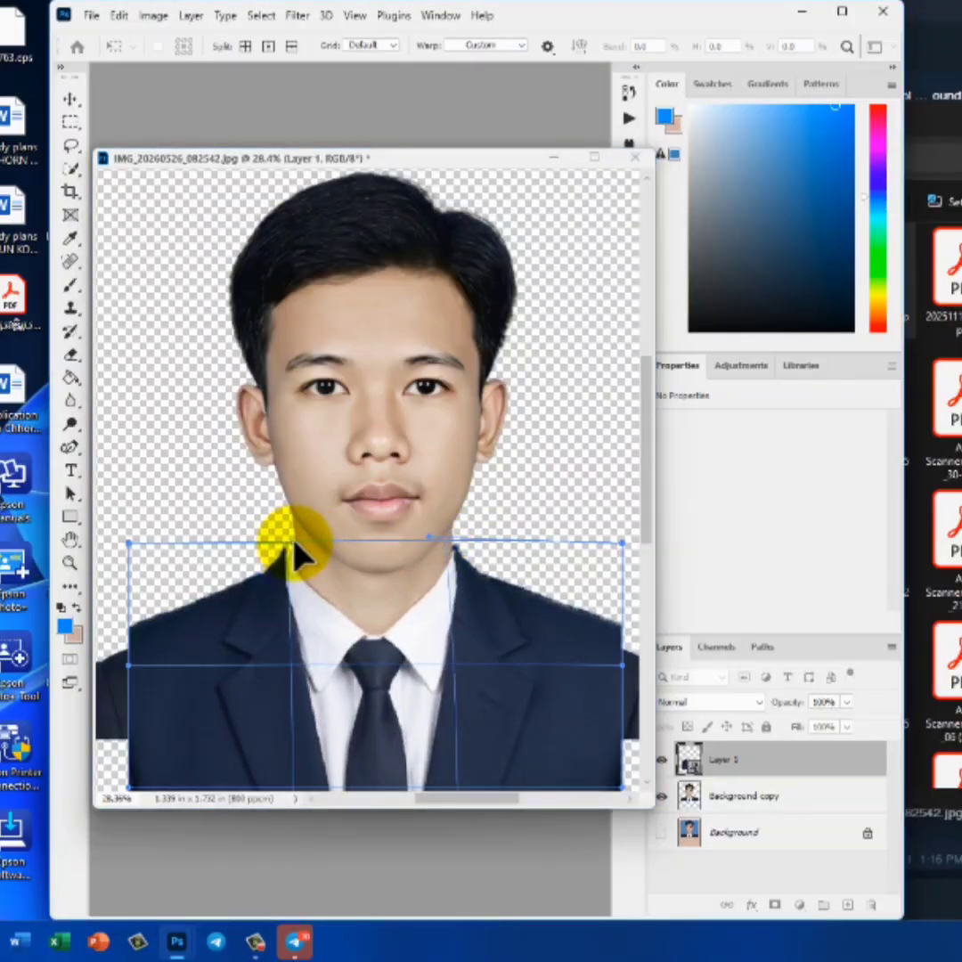
left_click_drag(293, 549, 319, 556)
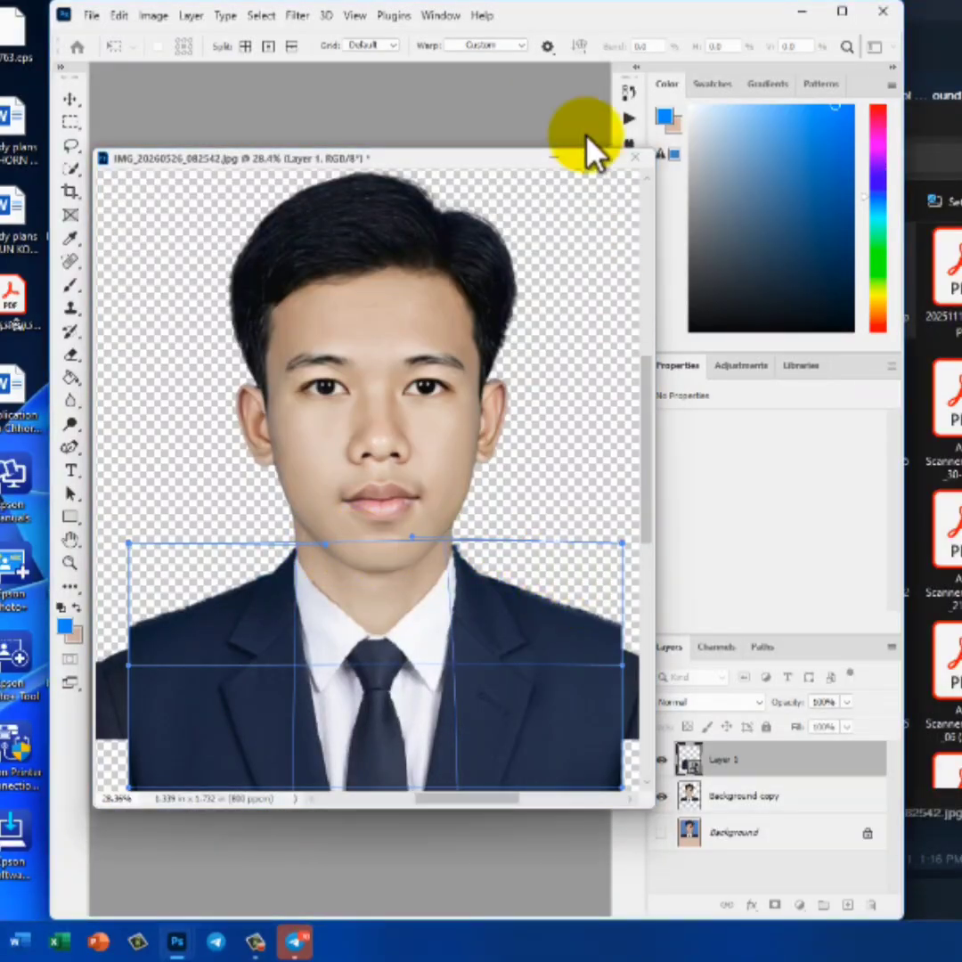
key("Return")
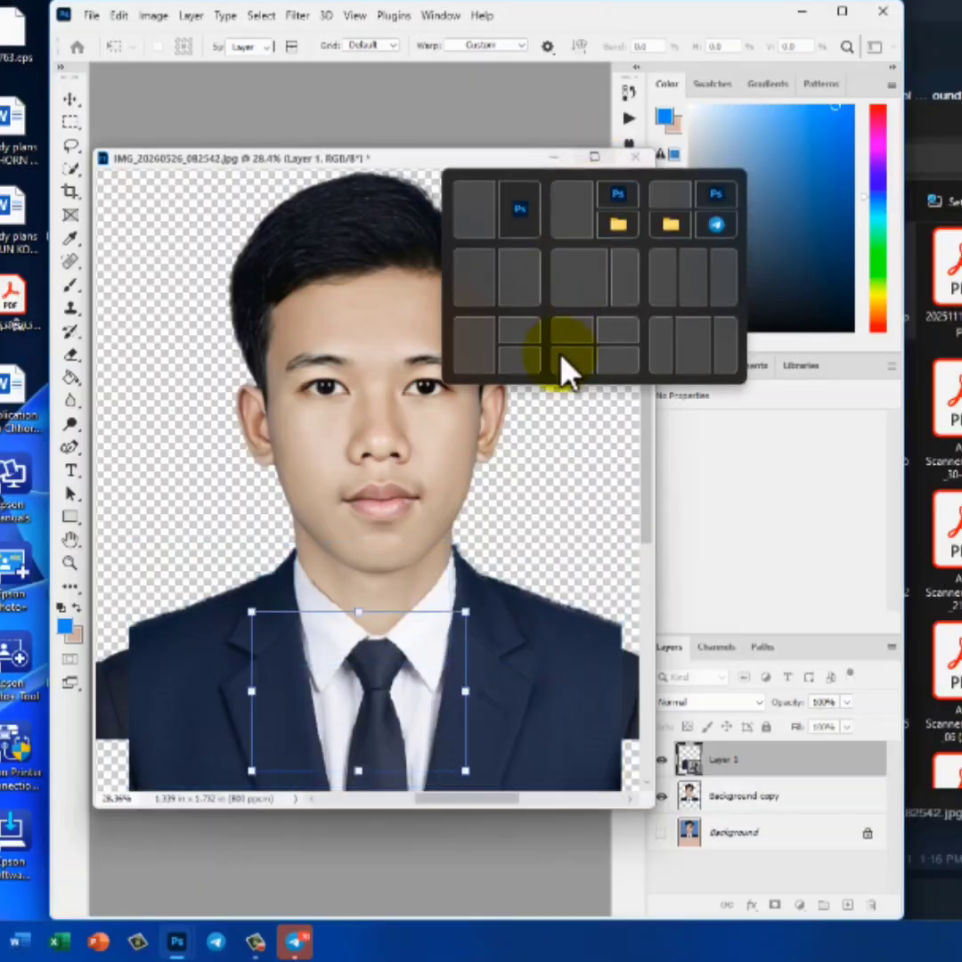
scroll(516, 439, "down", 4)
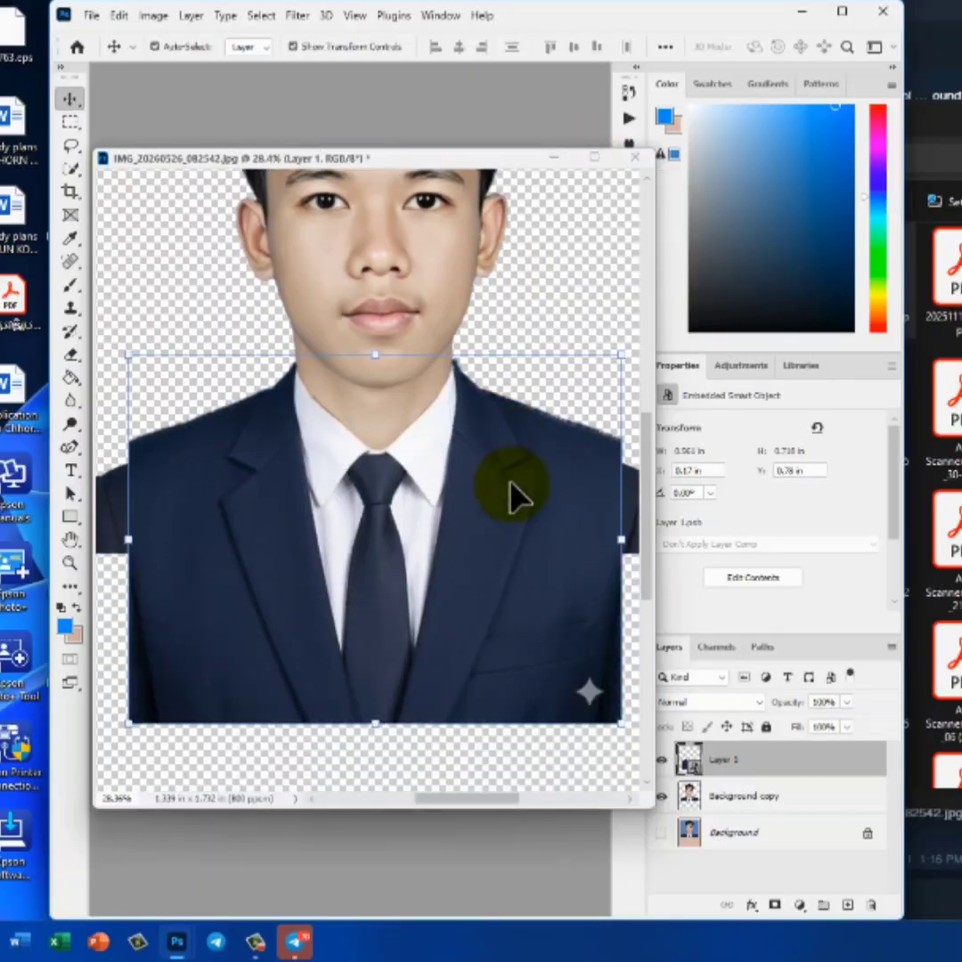
scroll(524, 487, "down", 2)
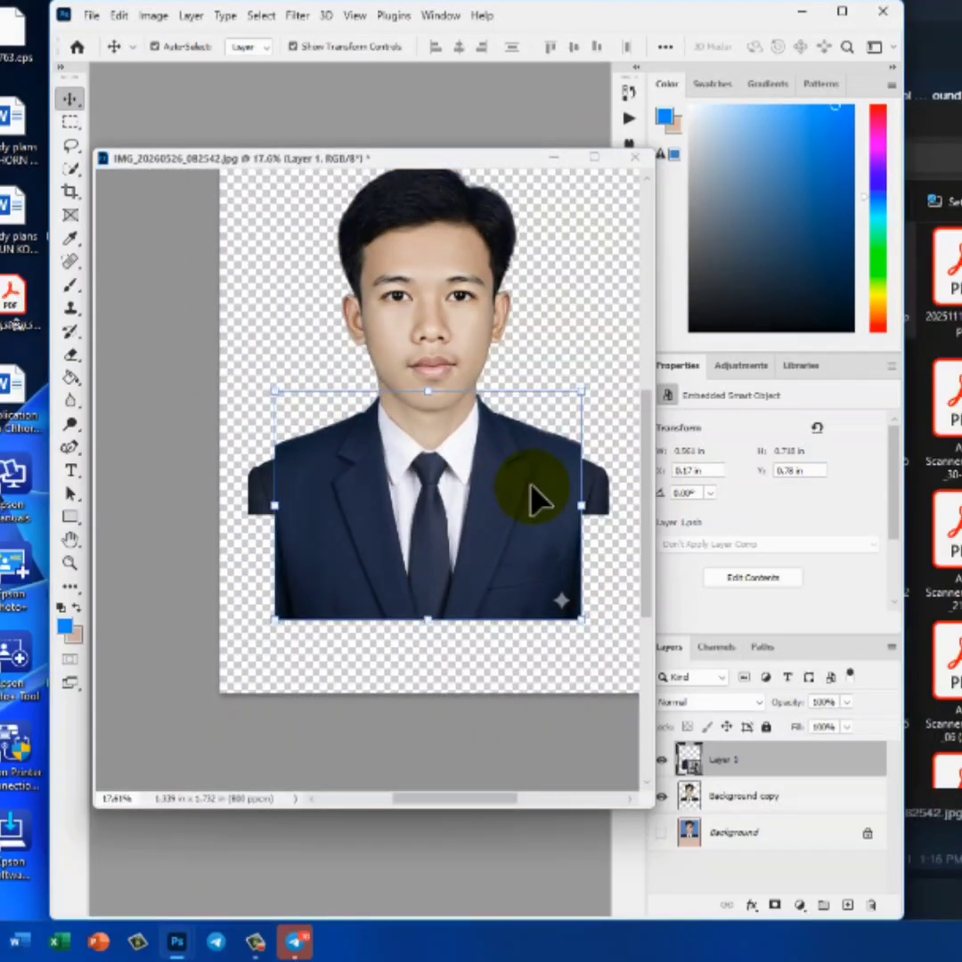
scroll(535, 499, "up", 2)
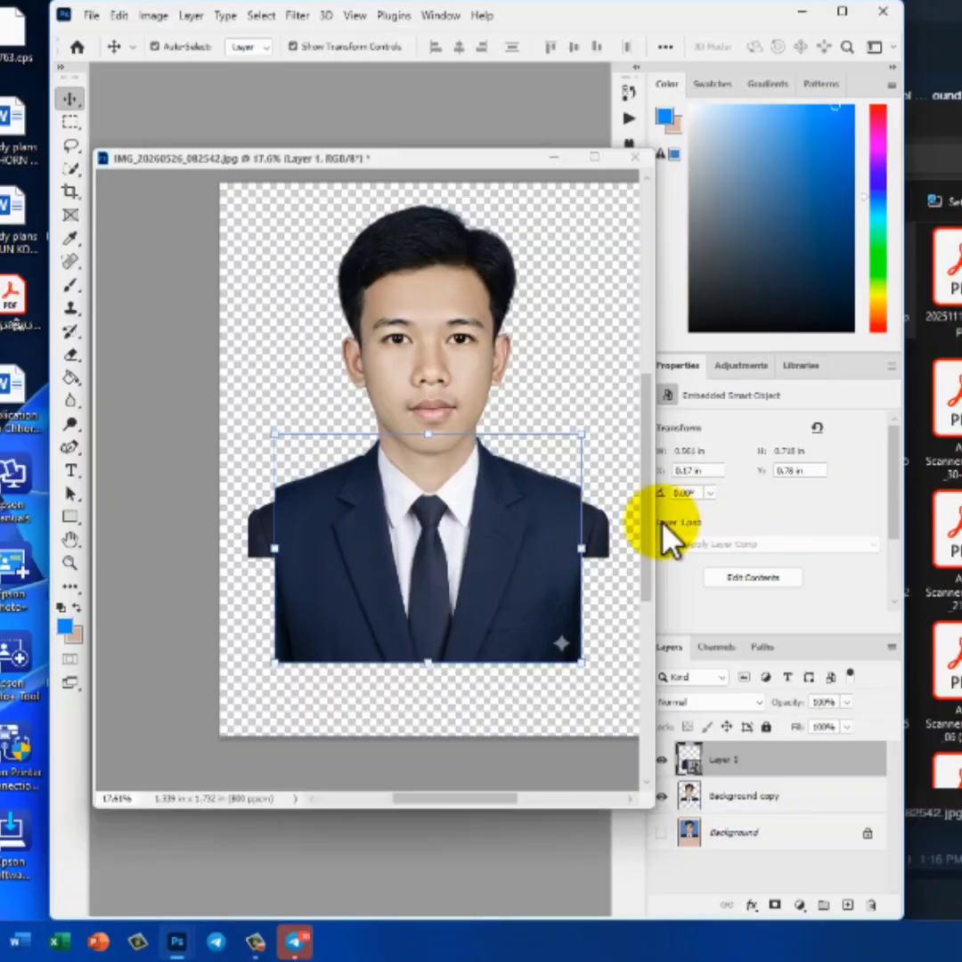
scroll(539, 419, "up", 2)
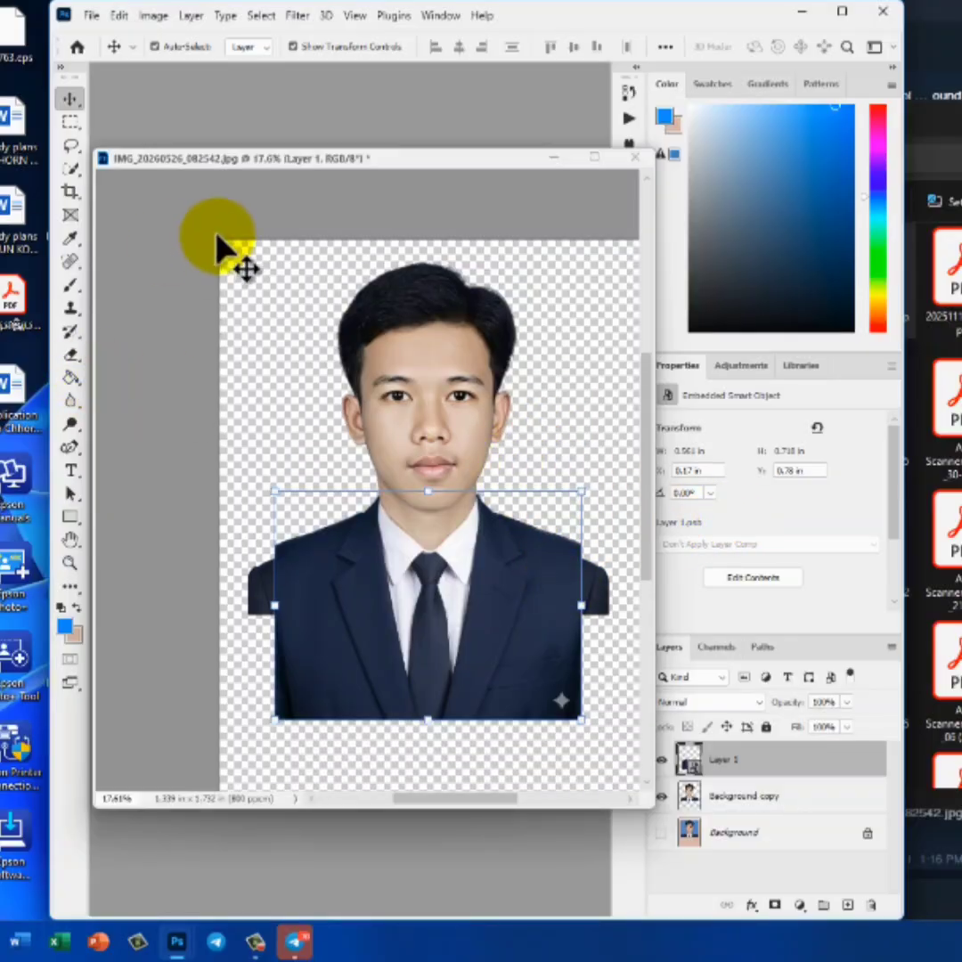
left_click(69, 191)
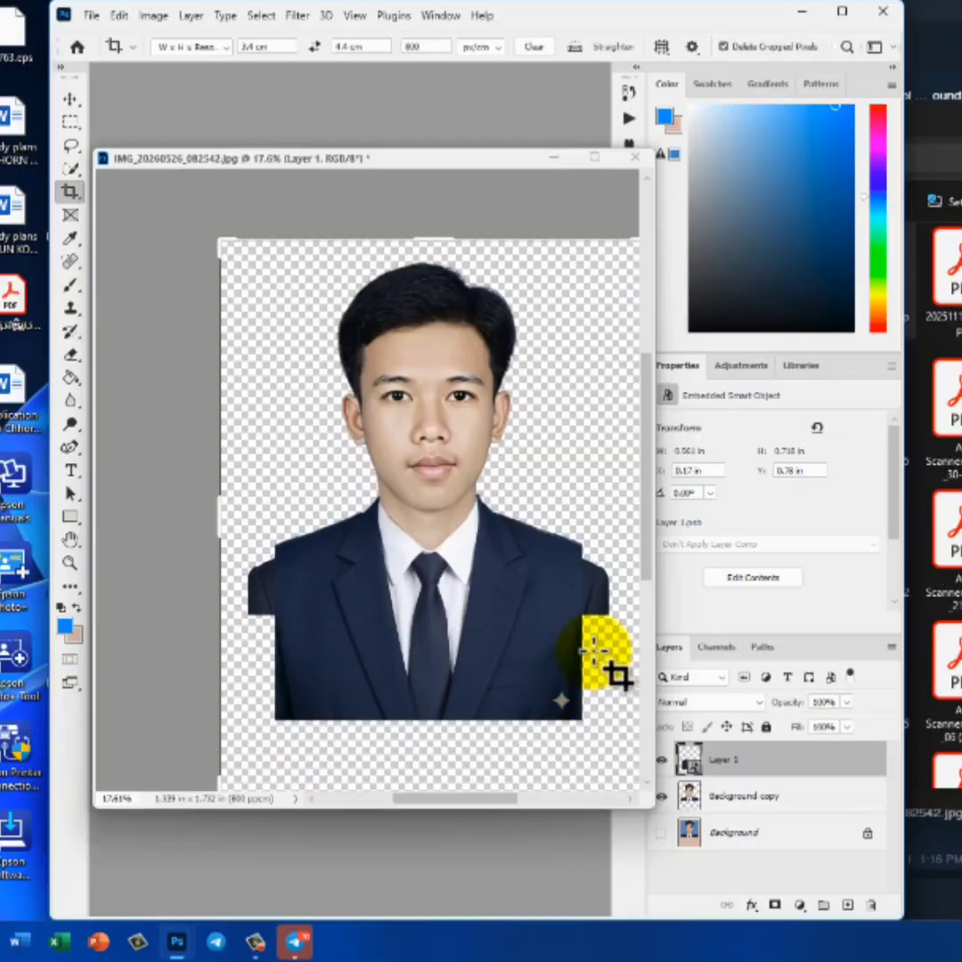
scroll(595, 655, "down", 2)
scroll(615, 659, "right", 2)
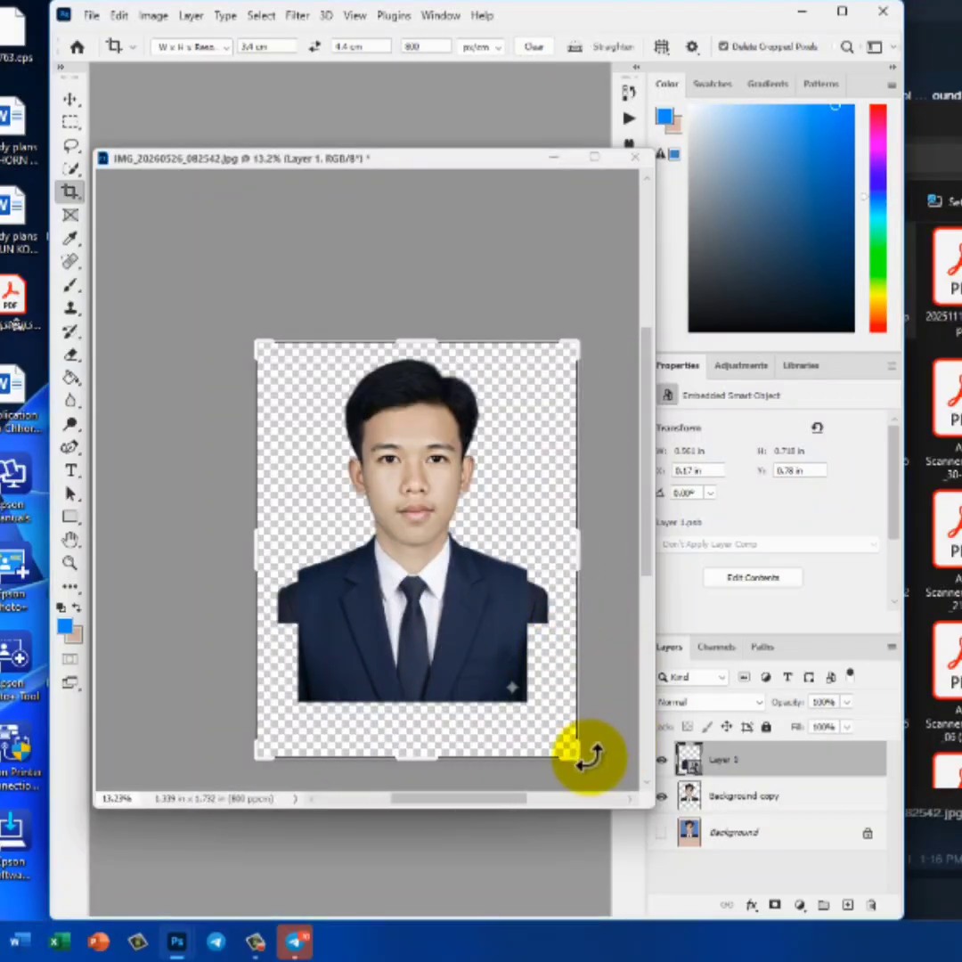
left_click_drag(576, 756, 563, 741)
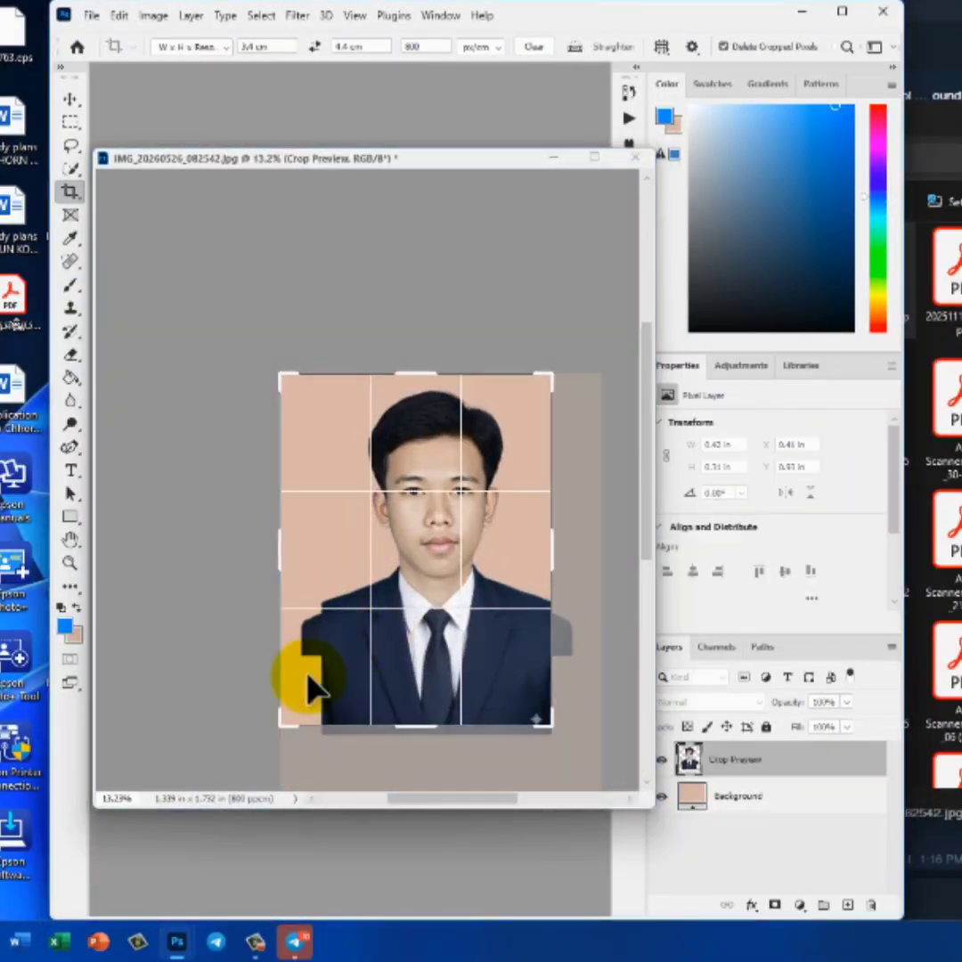
left_click_drag(275, 730, 307, 702)
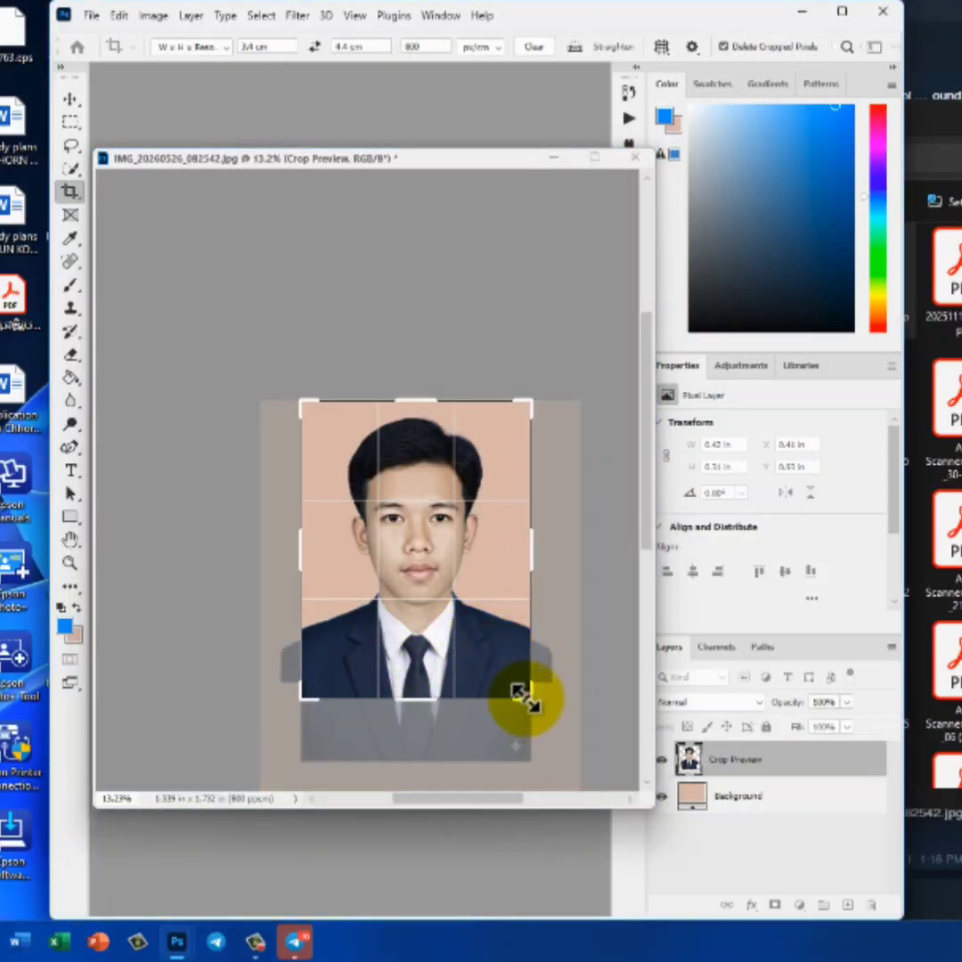
left_click_drag(525, 701, 497, 674)
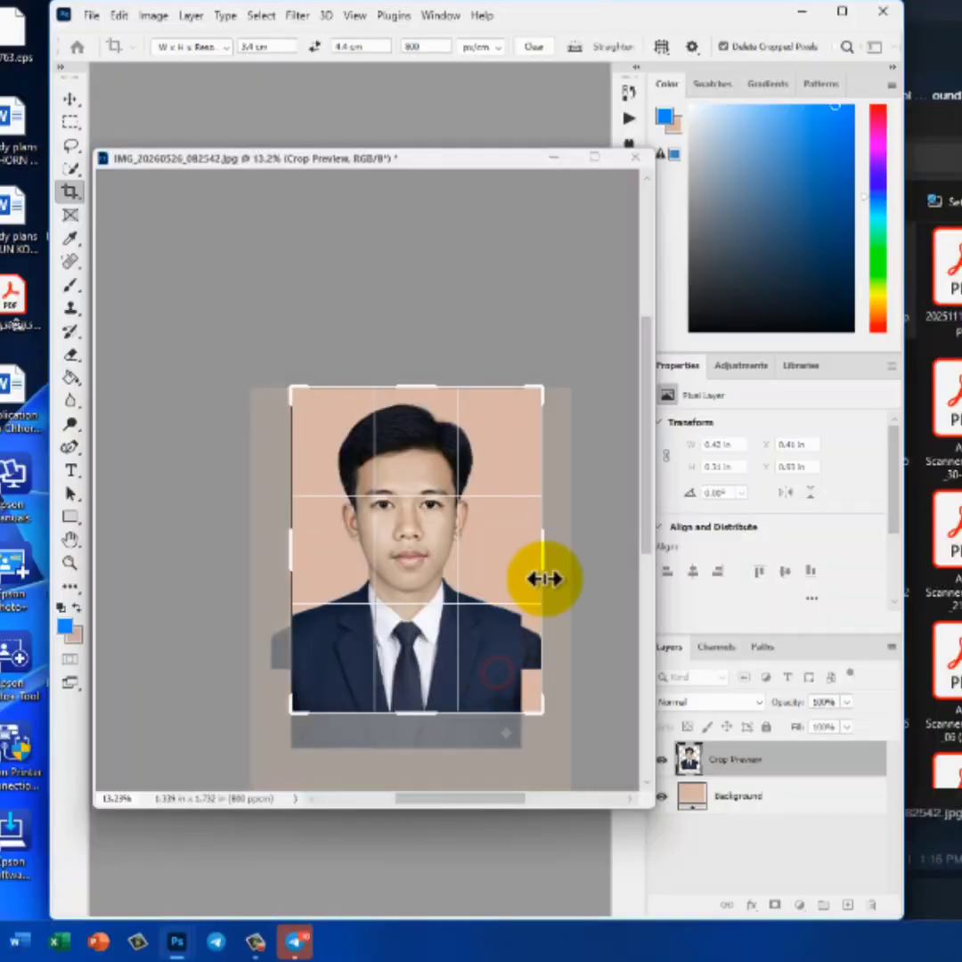
key("Return")
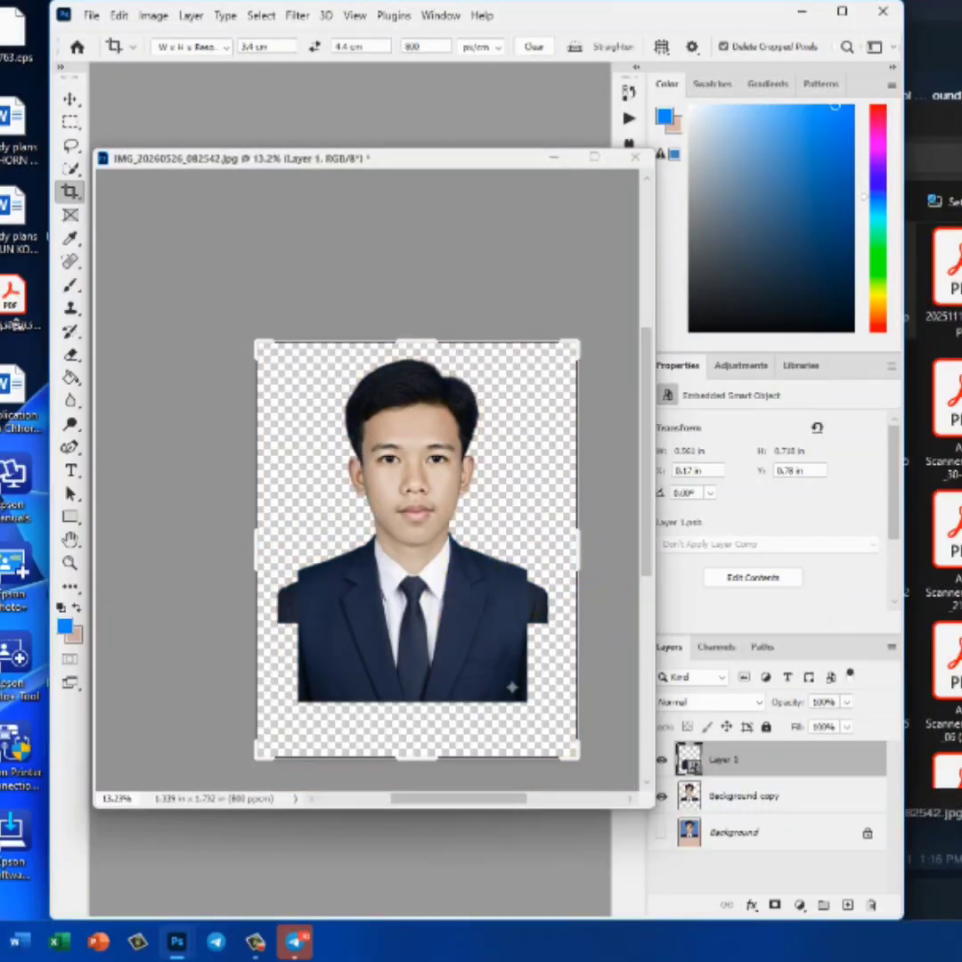
Delete Layer 1 containing the fitted suit from IMG_20260526_082542.jpg
left_click(734, 758)
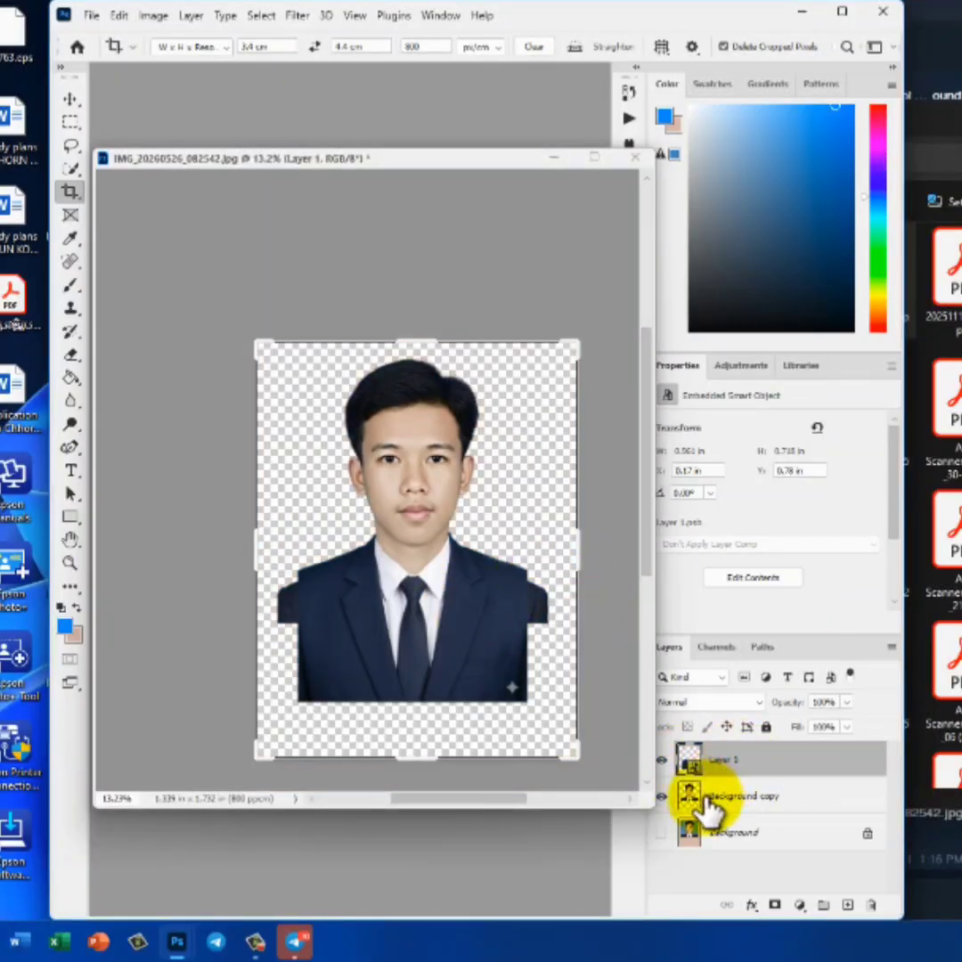
key("ctrl+e")
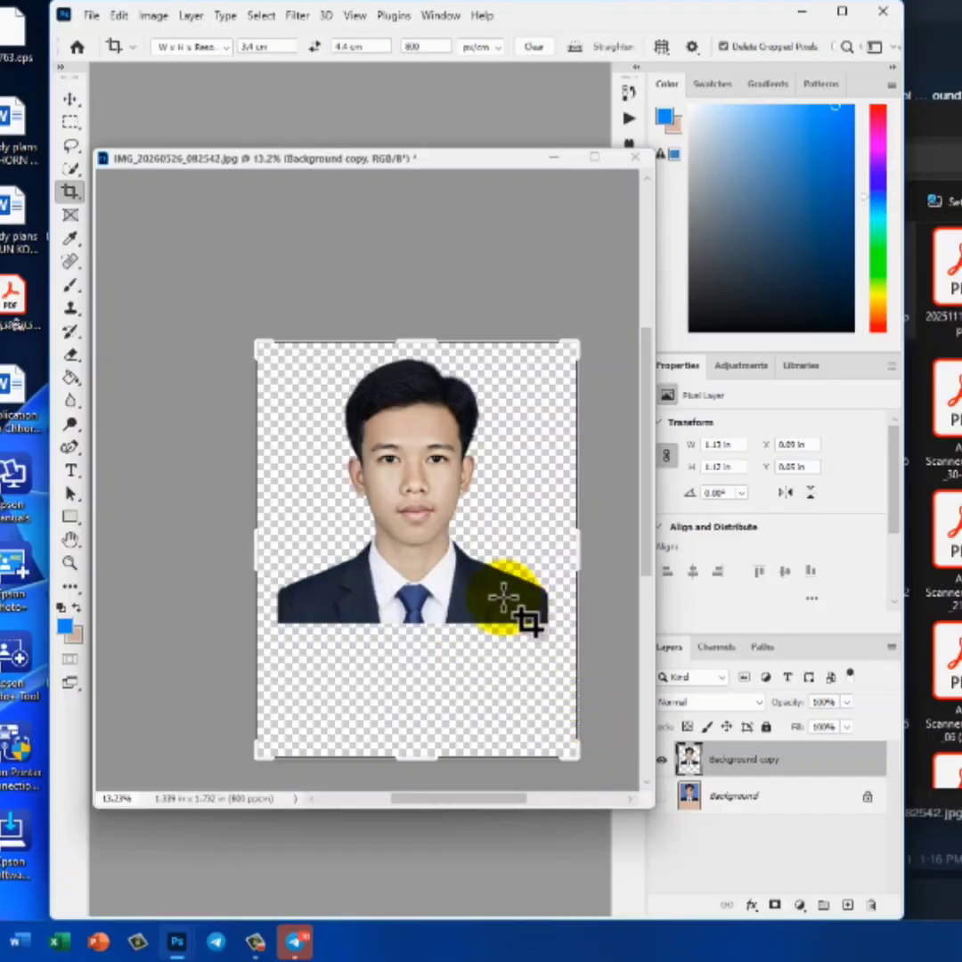
scroll(425, 693, "down", 2)
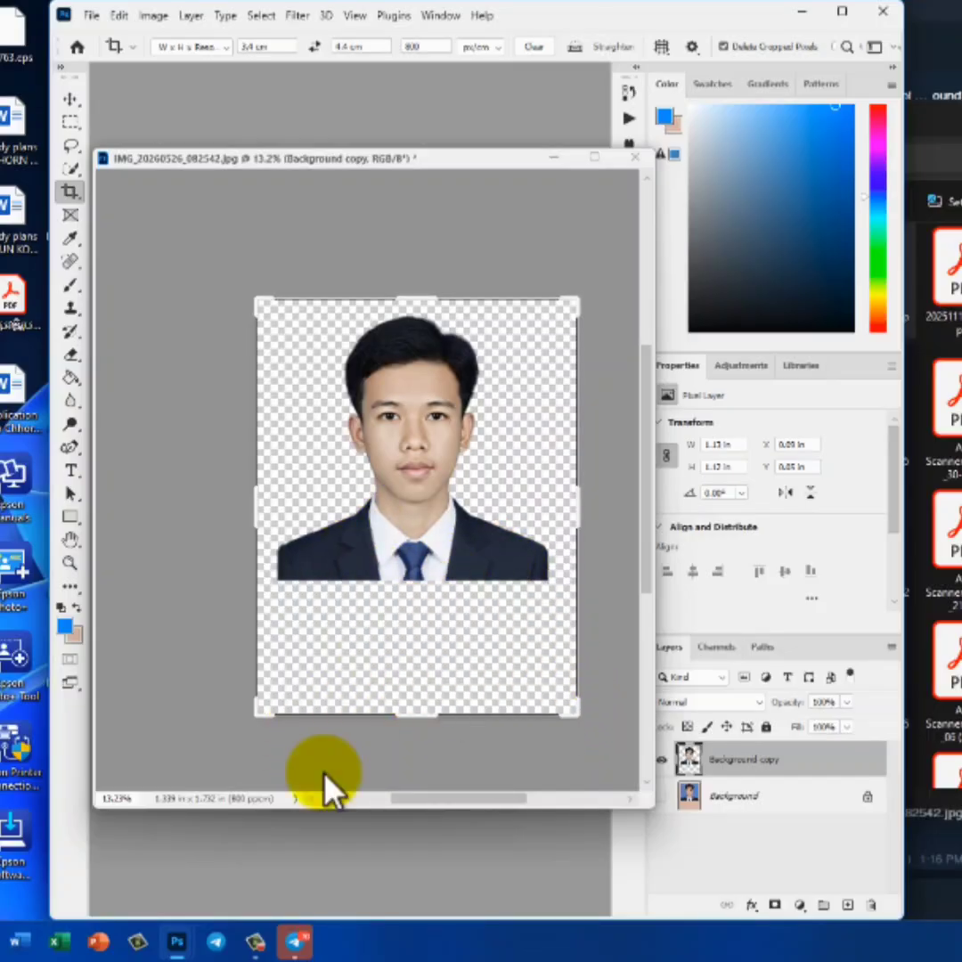
mouse_move(176, 944)
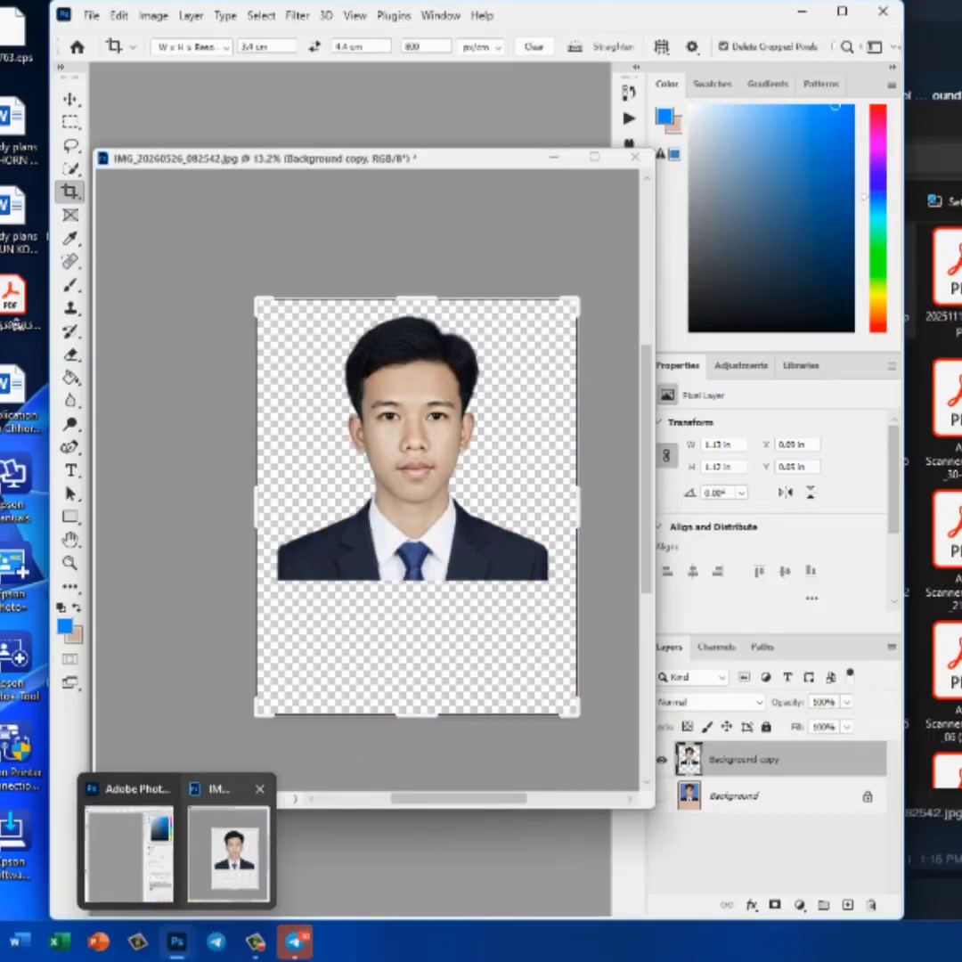
left_click(125, 880)
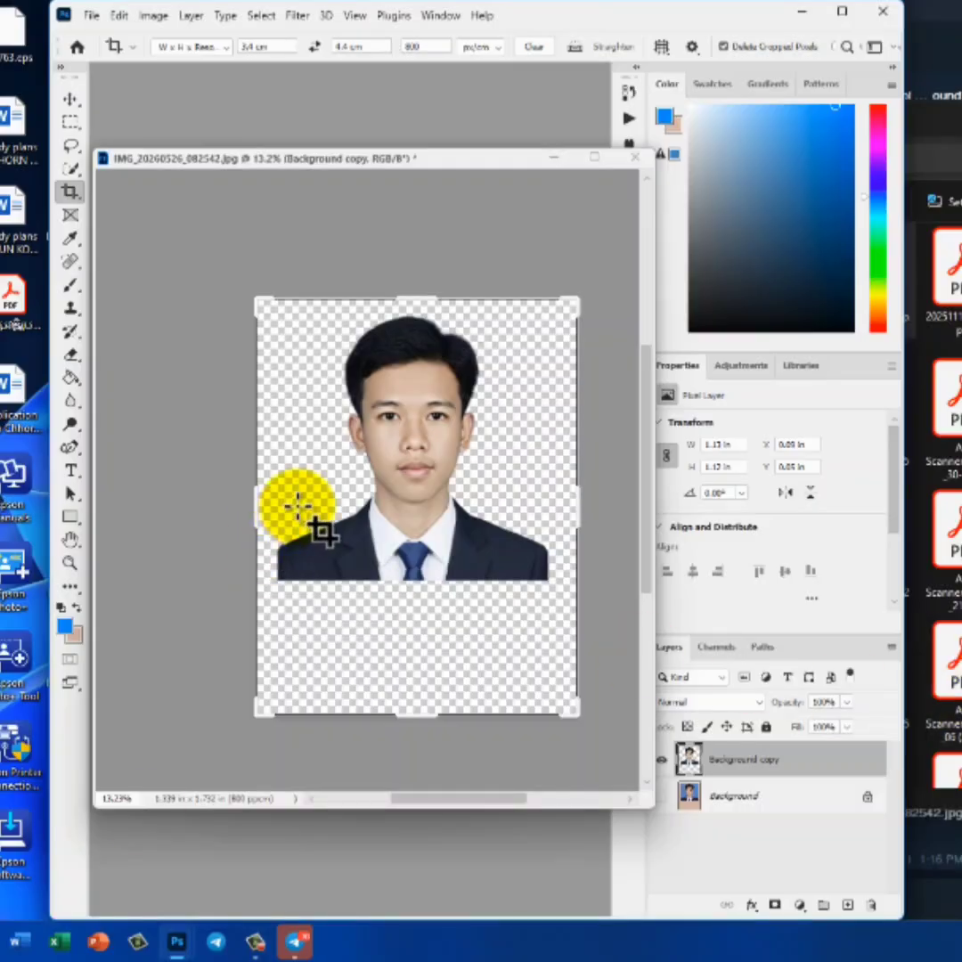
Open the clothing template folder on DATA (D:) in a new File Explorer window
key("super+e")
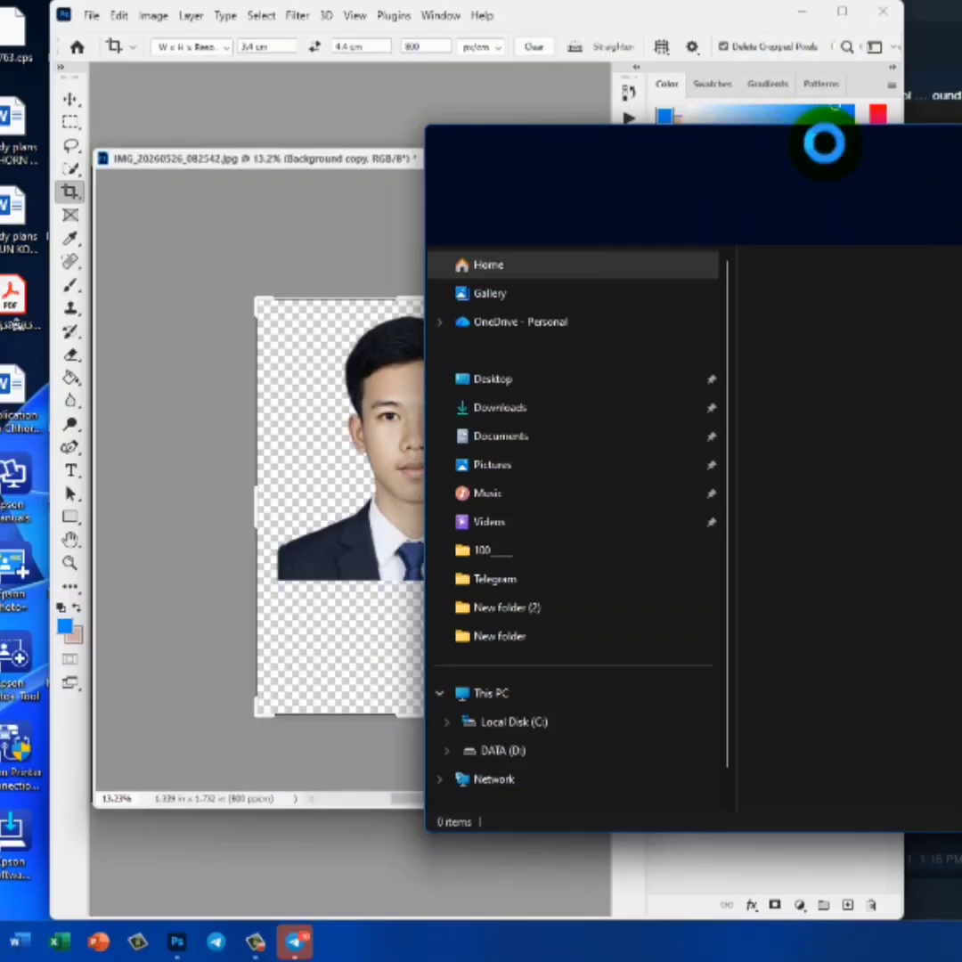
left_click_drag(823, 146, 710, 150)
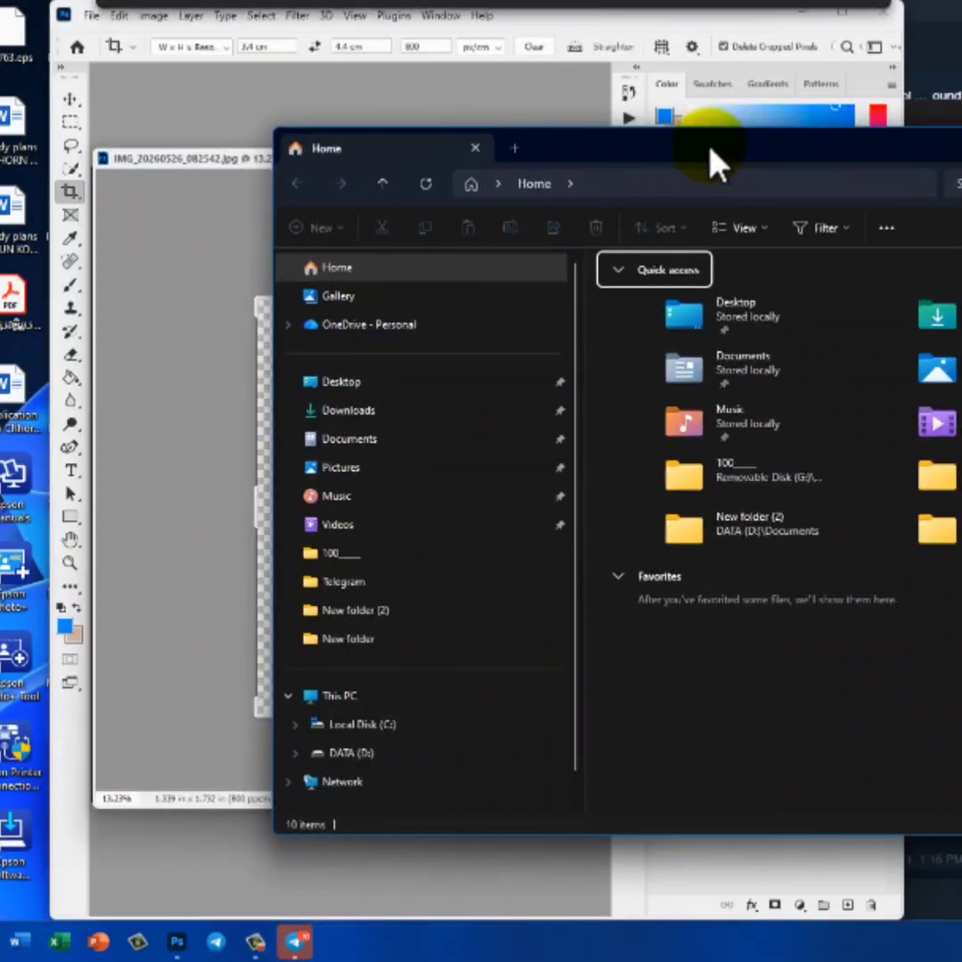
left_click(414, 756)
left_click(682, 723)
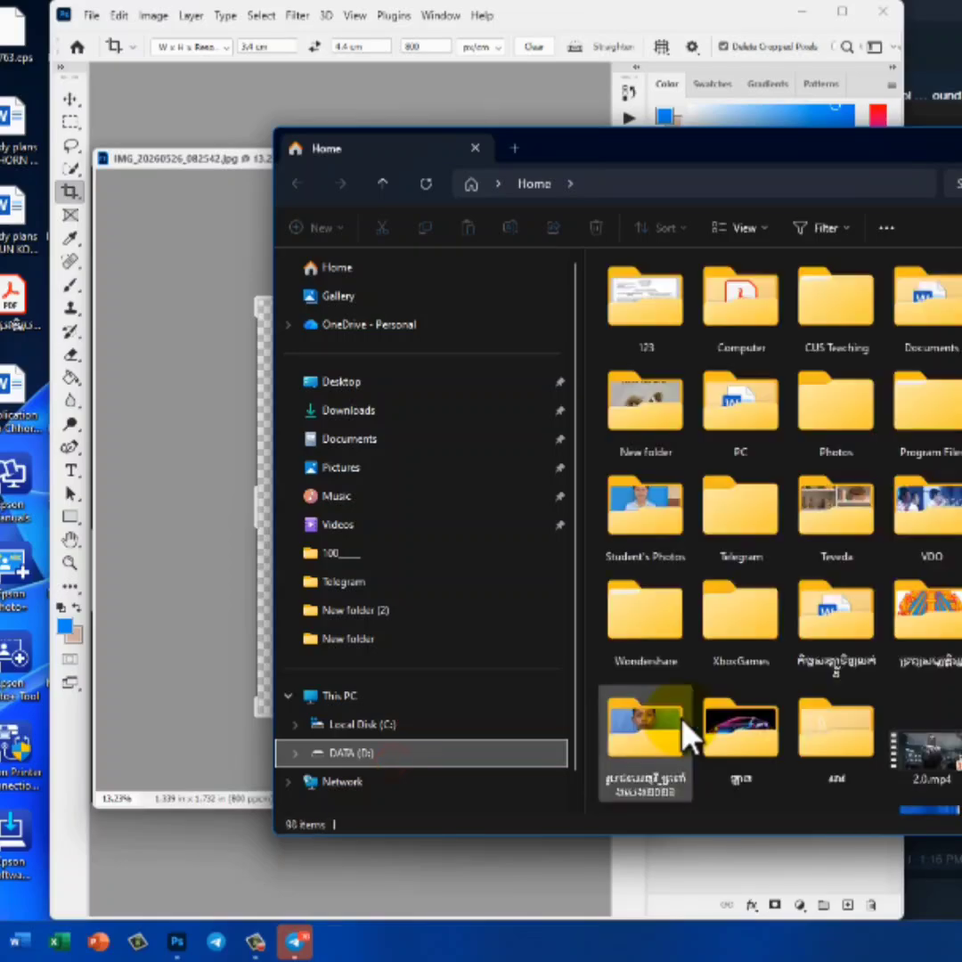
left_click(830, 748)
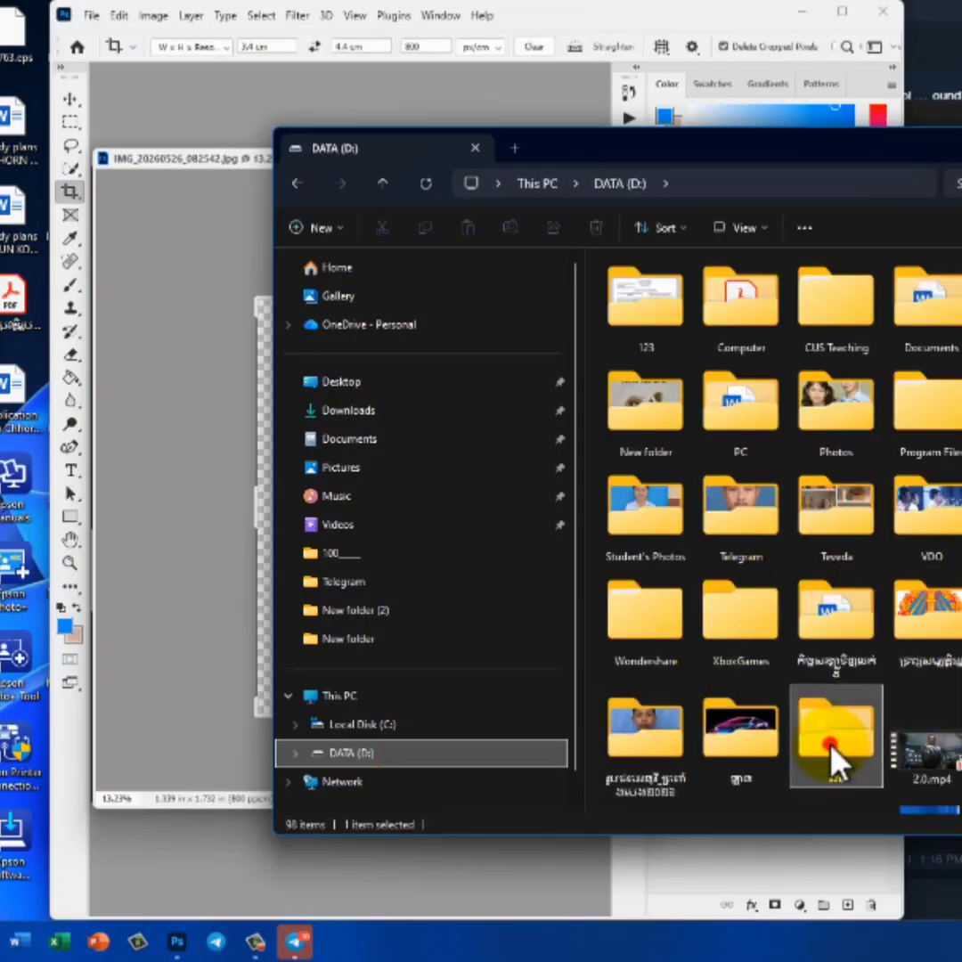
double_click(830, 749)
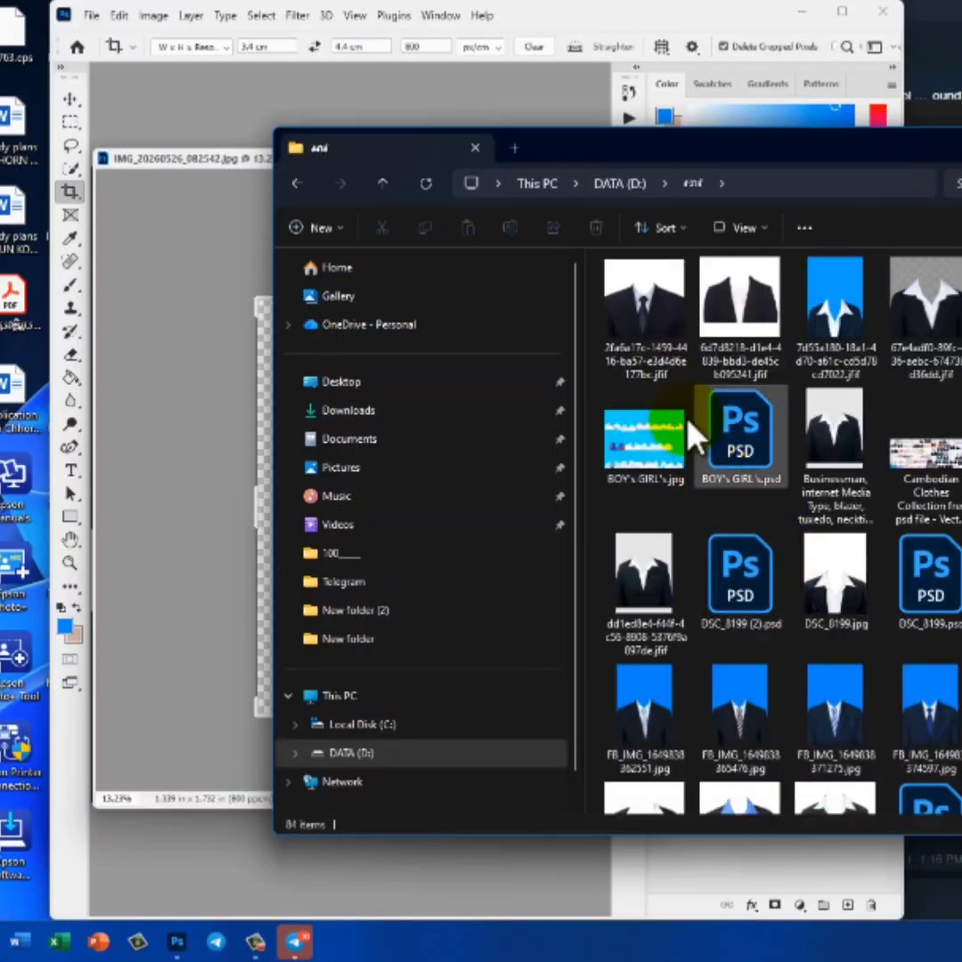
Browse the clothing template folder and preview candidate outfits, including the suit in FB_IMG_1649838374597.jpg
scroll(770, 534, "down", 3)
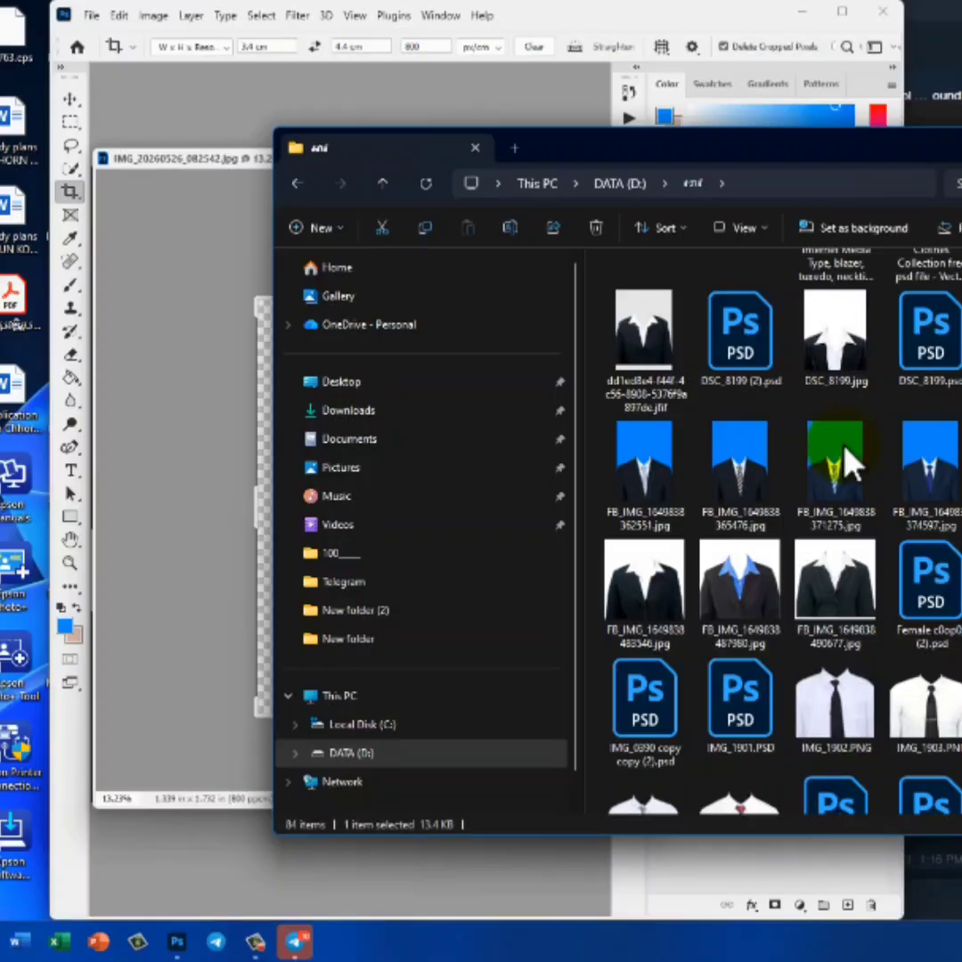
left_click(380, 382)
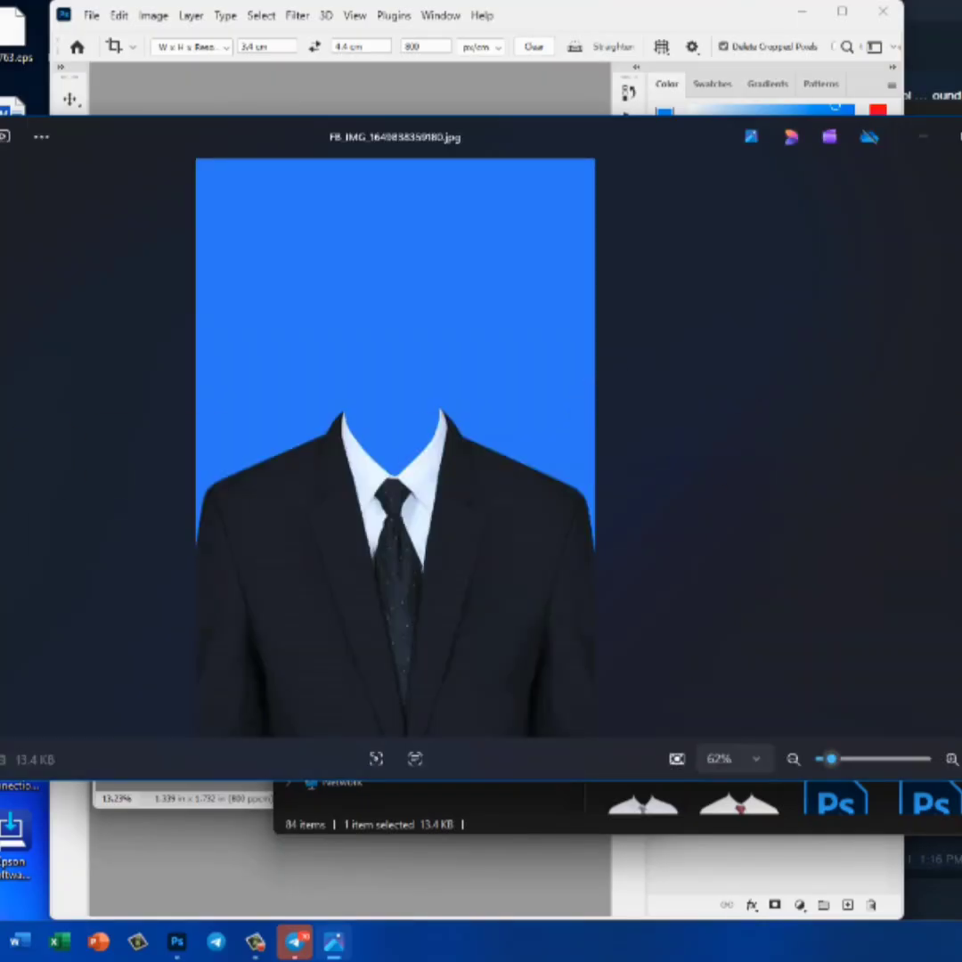
key("Right")
key("Right")
key("Right")
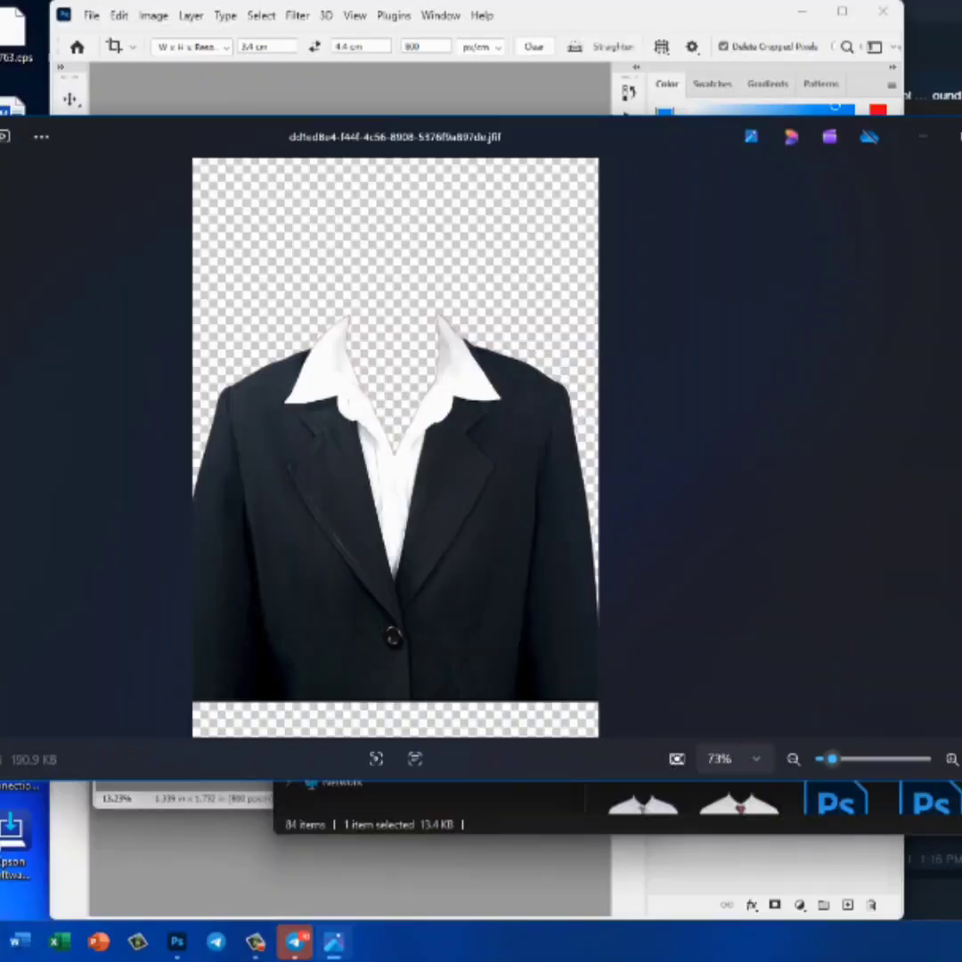
key("Right")
key("Right")
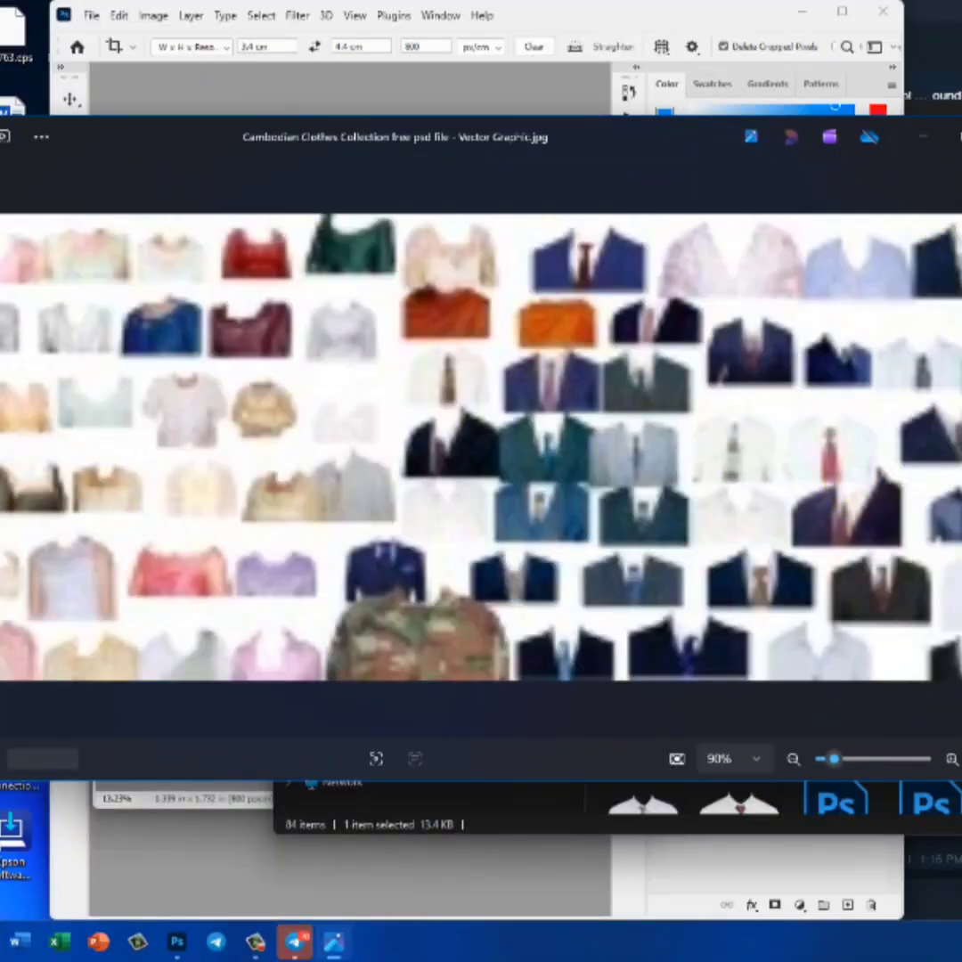
key("Escape")
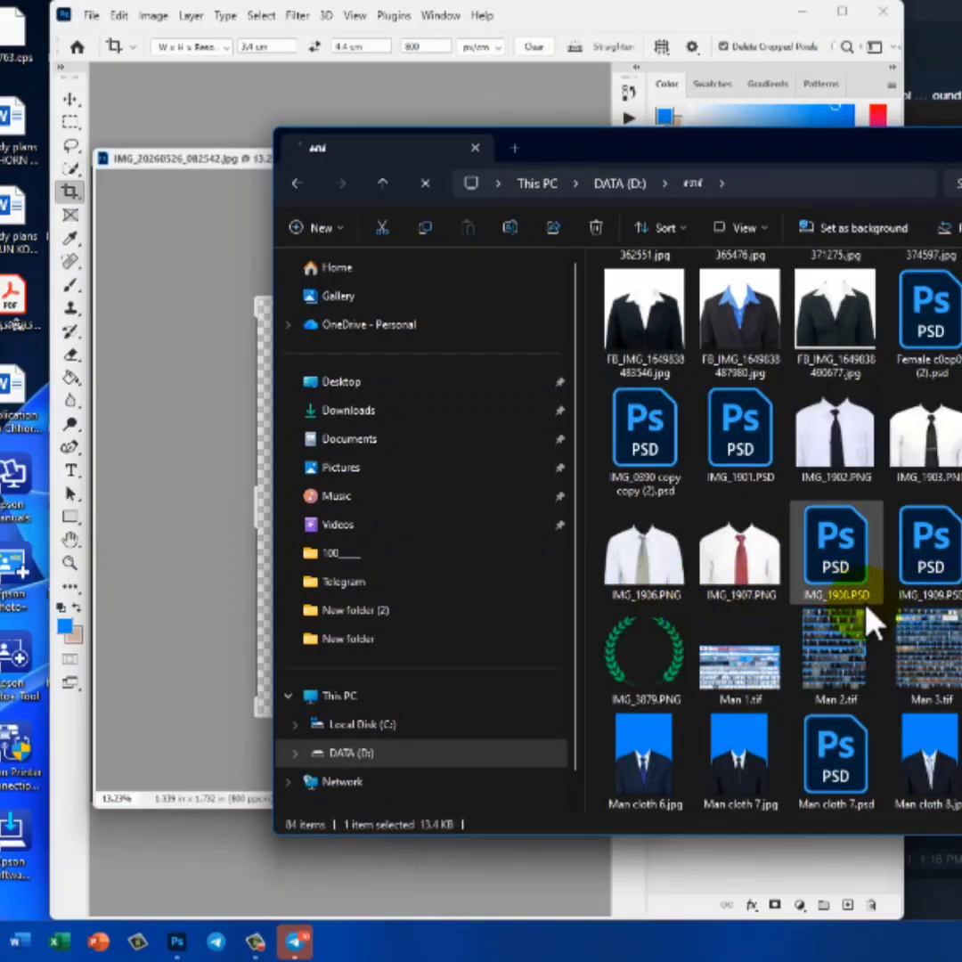
scroll(921, 634, "down", 5)
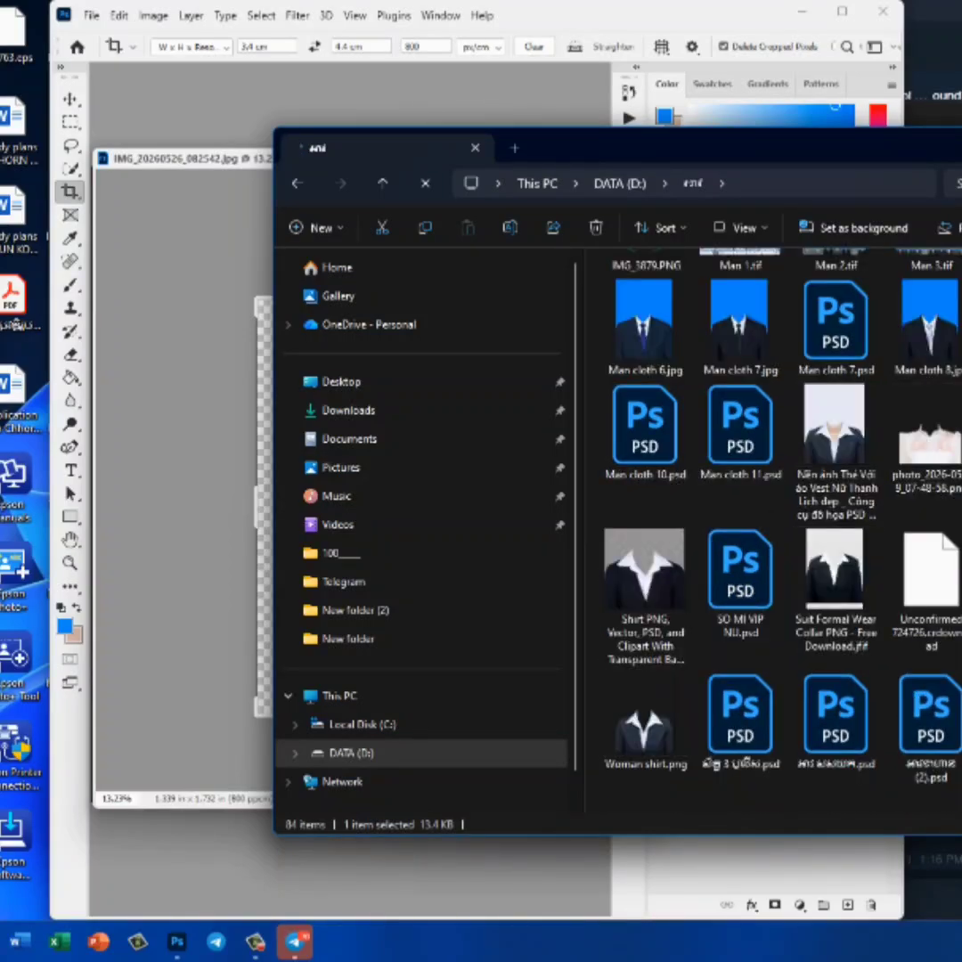
scroll(838, 662, "up", 5)
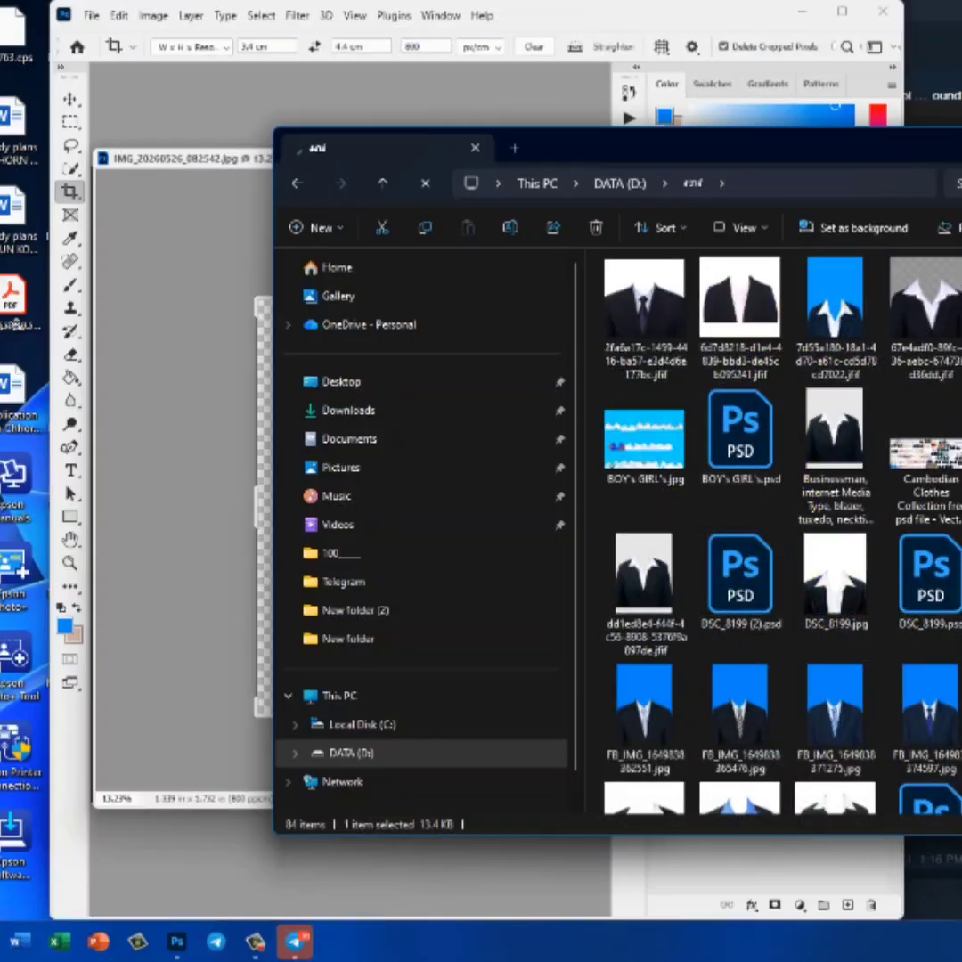
left_click(930, 734)
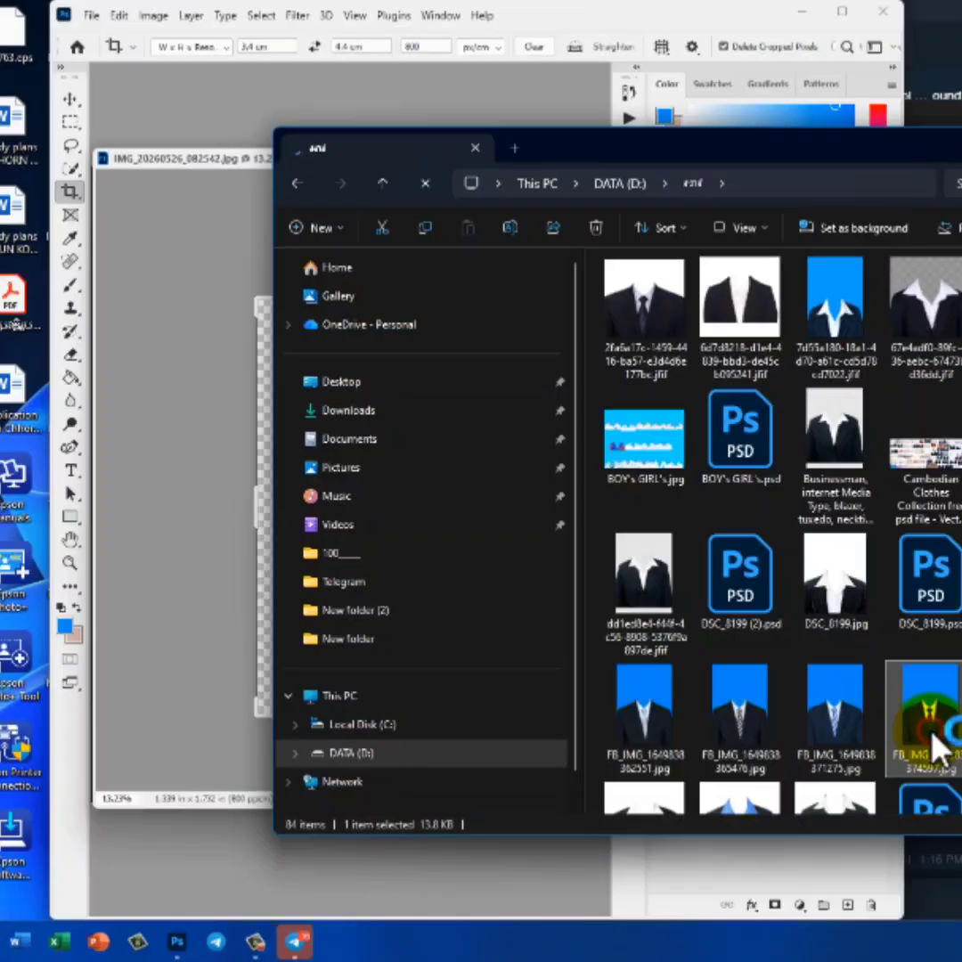
double_click(933, 736)
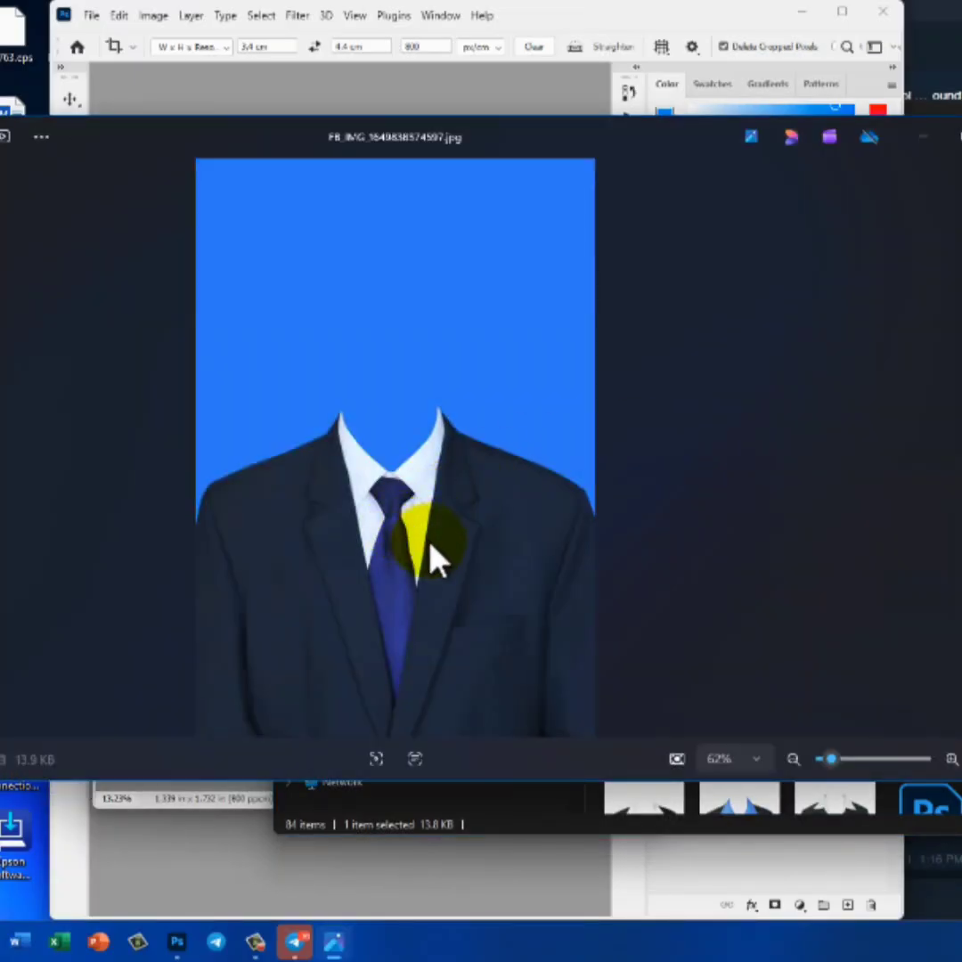
key("alt+F4")
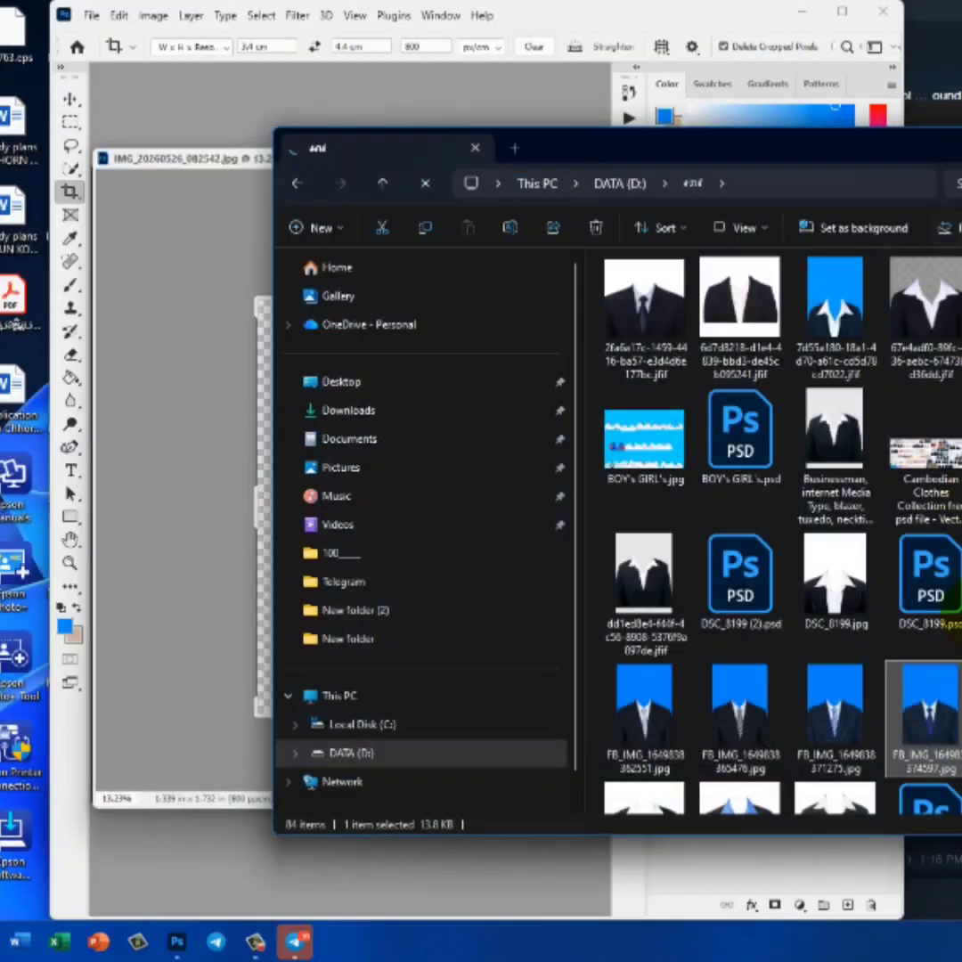
Open FB_IMG_1649838371275.jpg in Photoshop as a floating document and select its suit with Select Subject
left_click(827, 726)
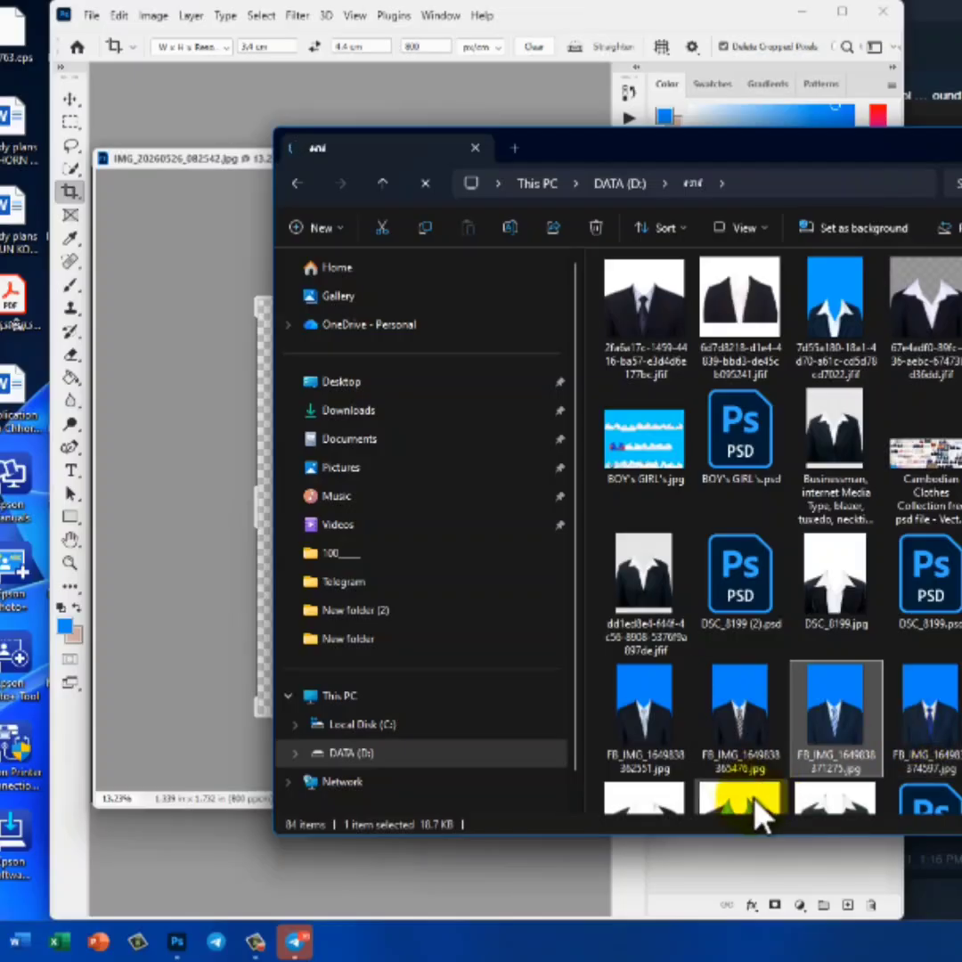
left_click_drag(831, 740, 211, 883)
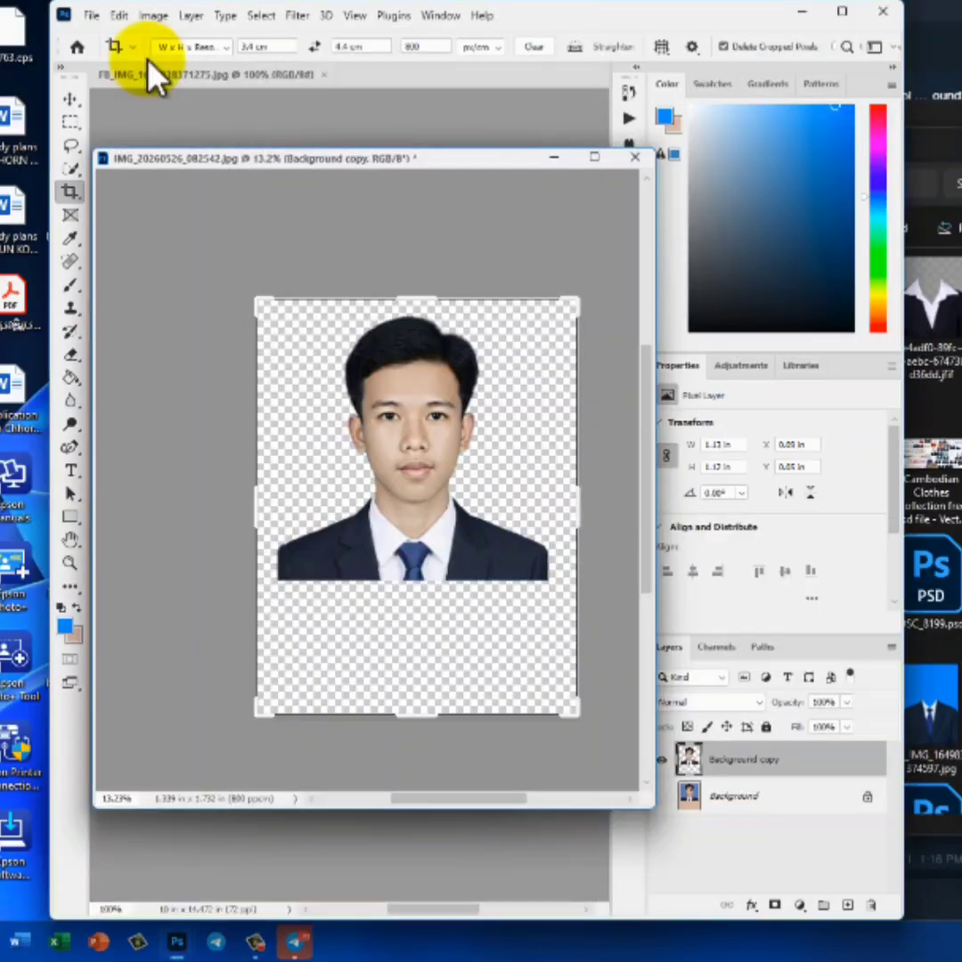
left_click_drag(142, 75, 374, 138)
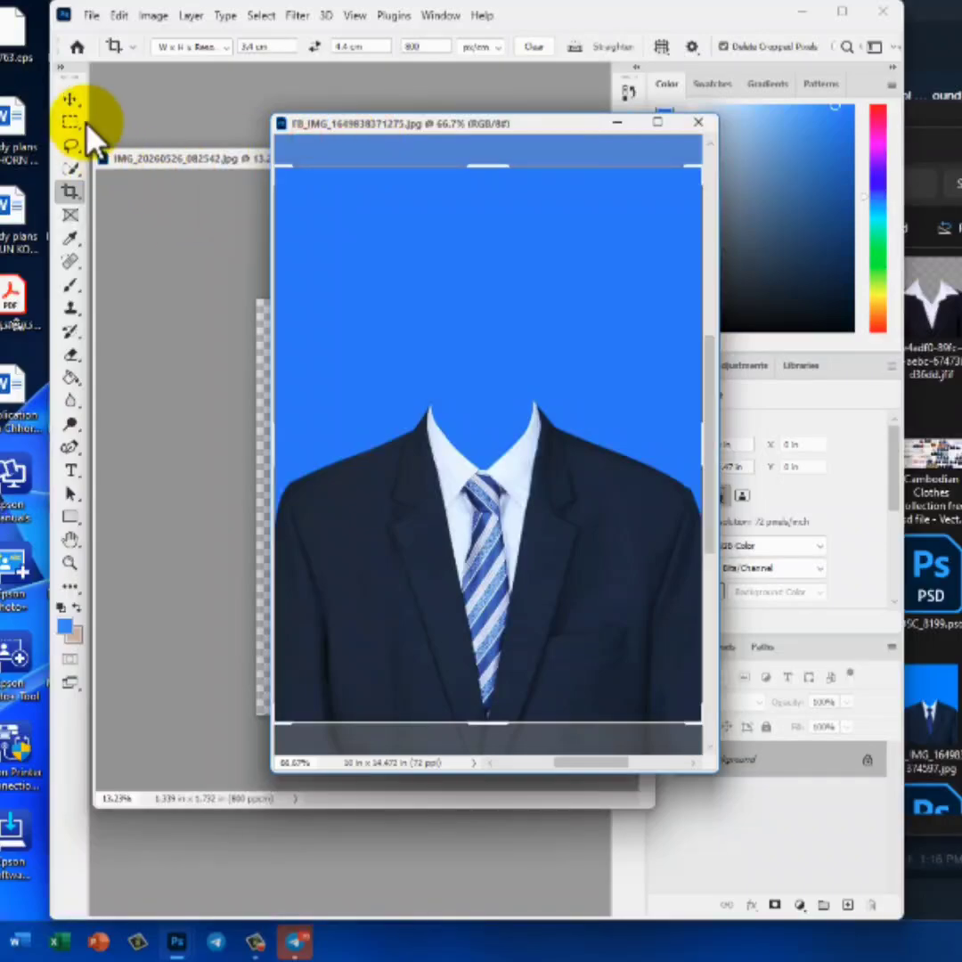
left_click(71, 169)
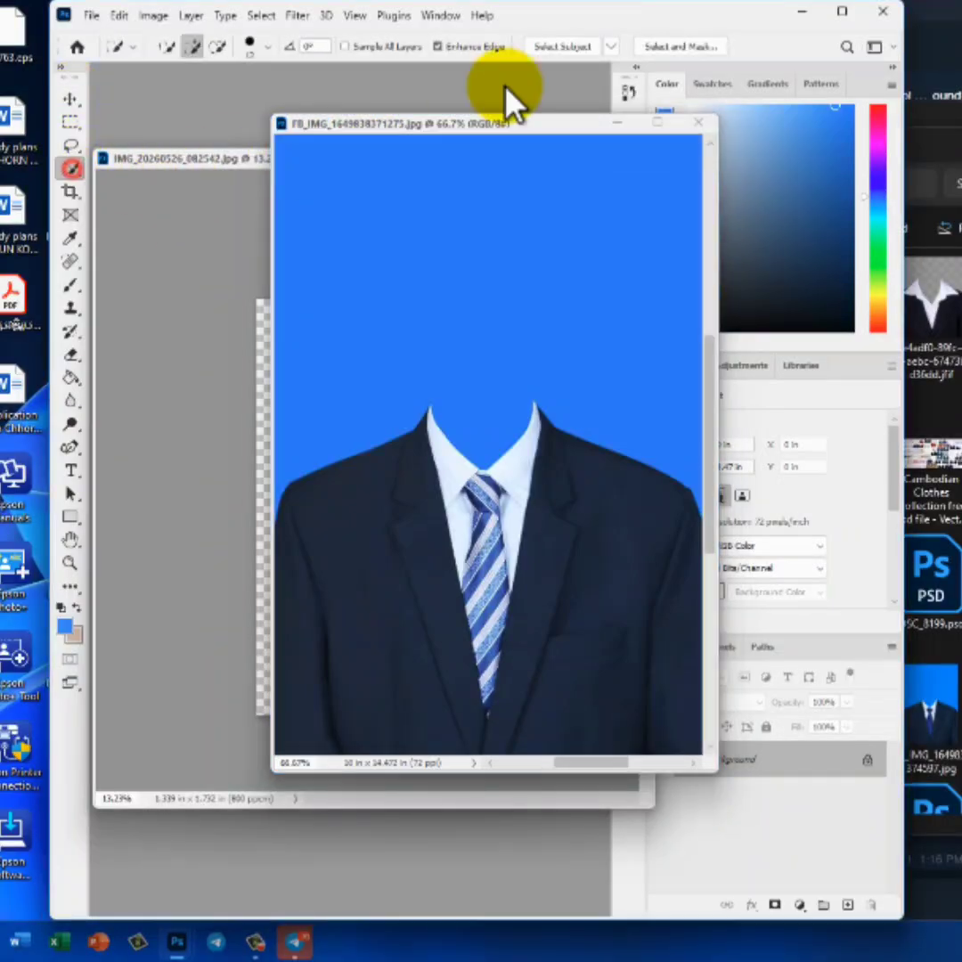
left_click(545, 45)
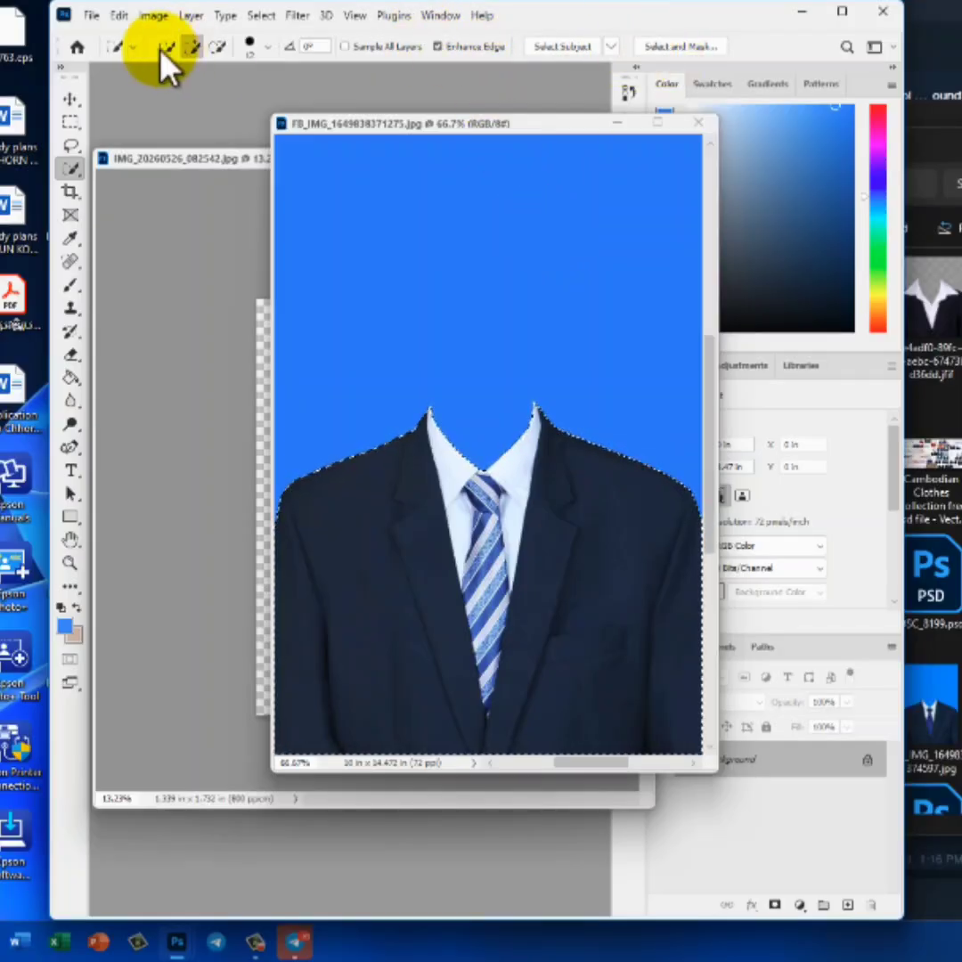
Copy the selected striped-tie suit into IMG_20260526_082542.jpg, close the source image and convert the new suit layer to a smart object
left_click(71, 99)
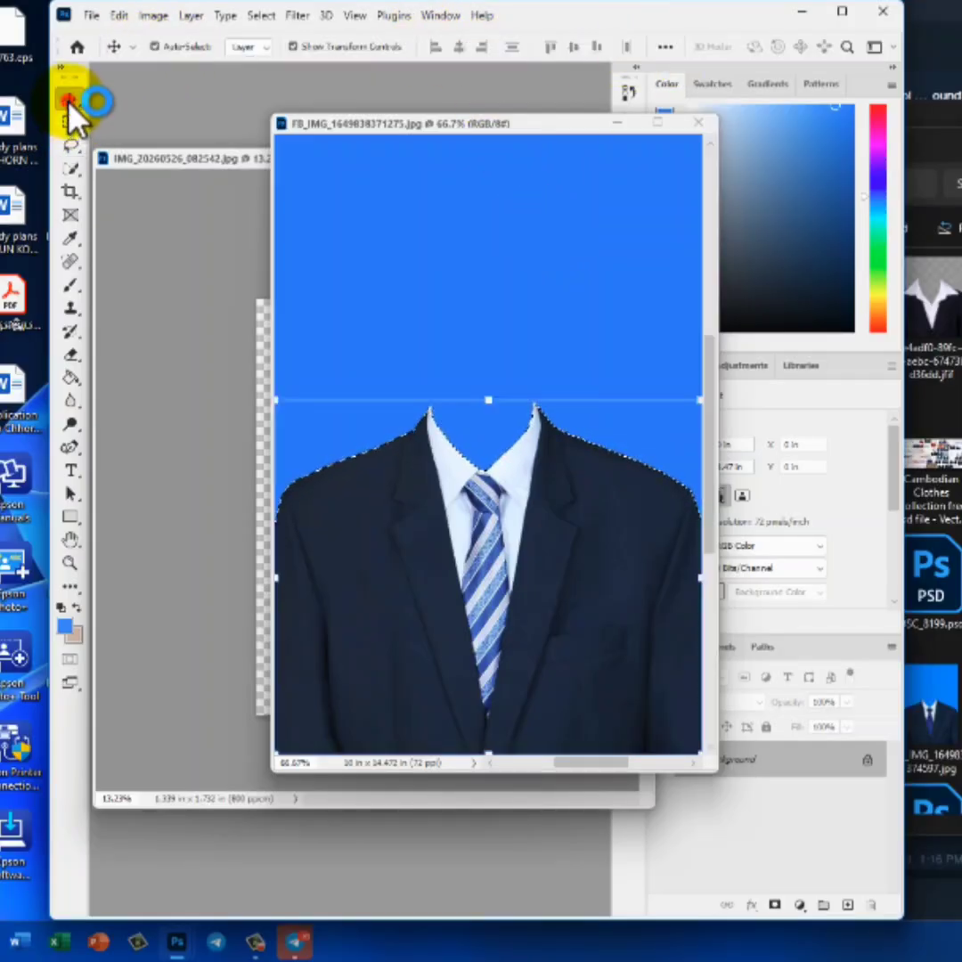
left_click_drag(479, 122, 615, 171)
left_click_drag(497, 606, 392, 561)
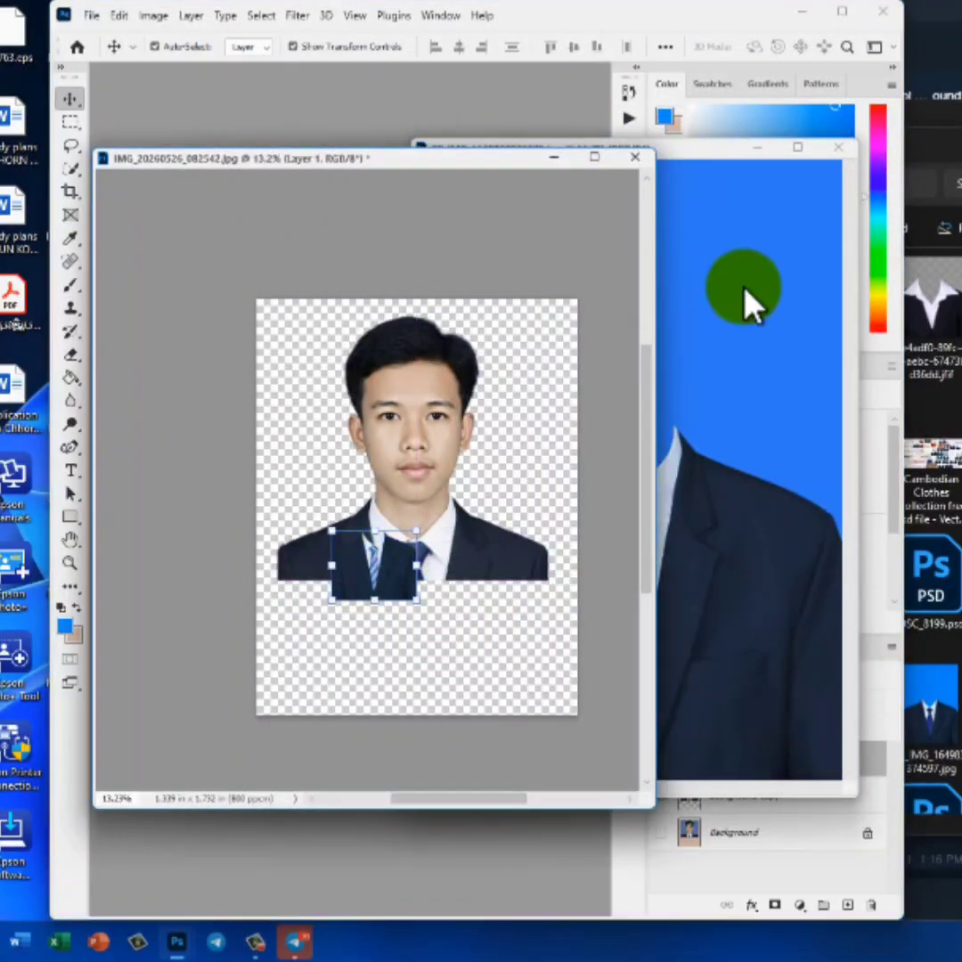
left_click(839, 149)
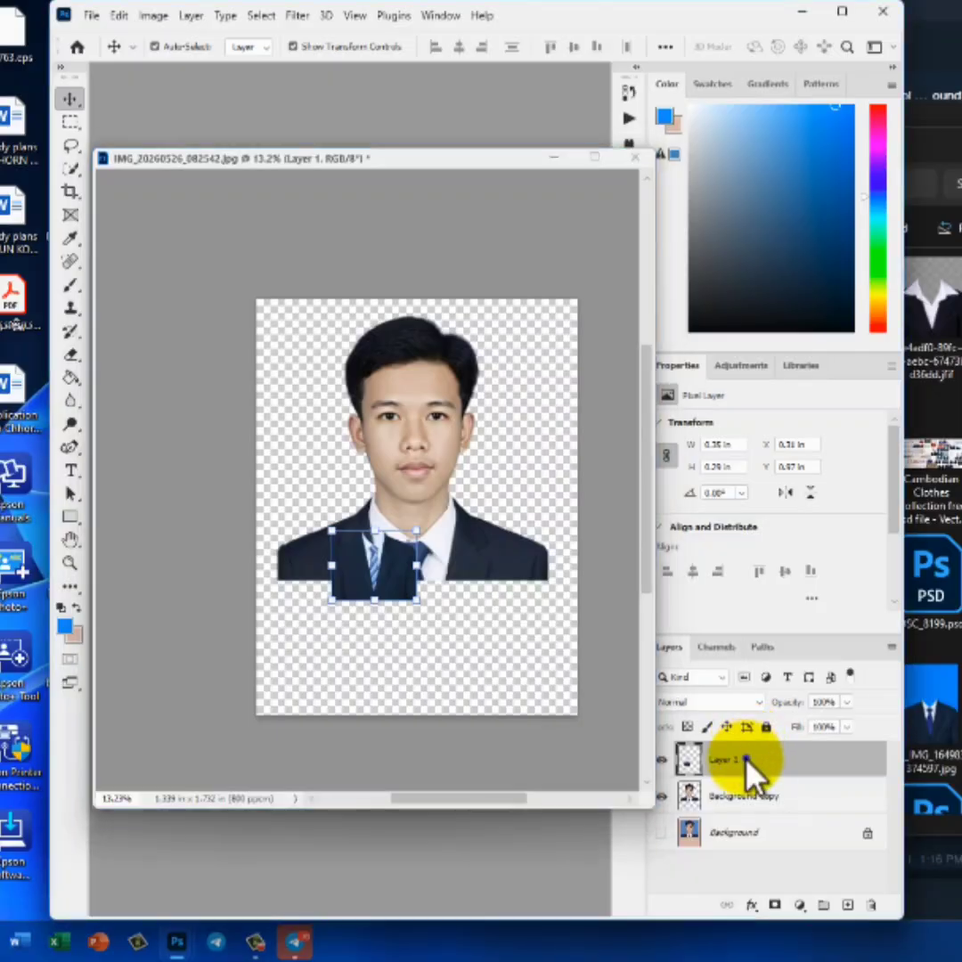
right_click(746, 768)
left_click(857, 418)
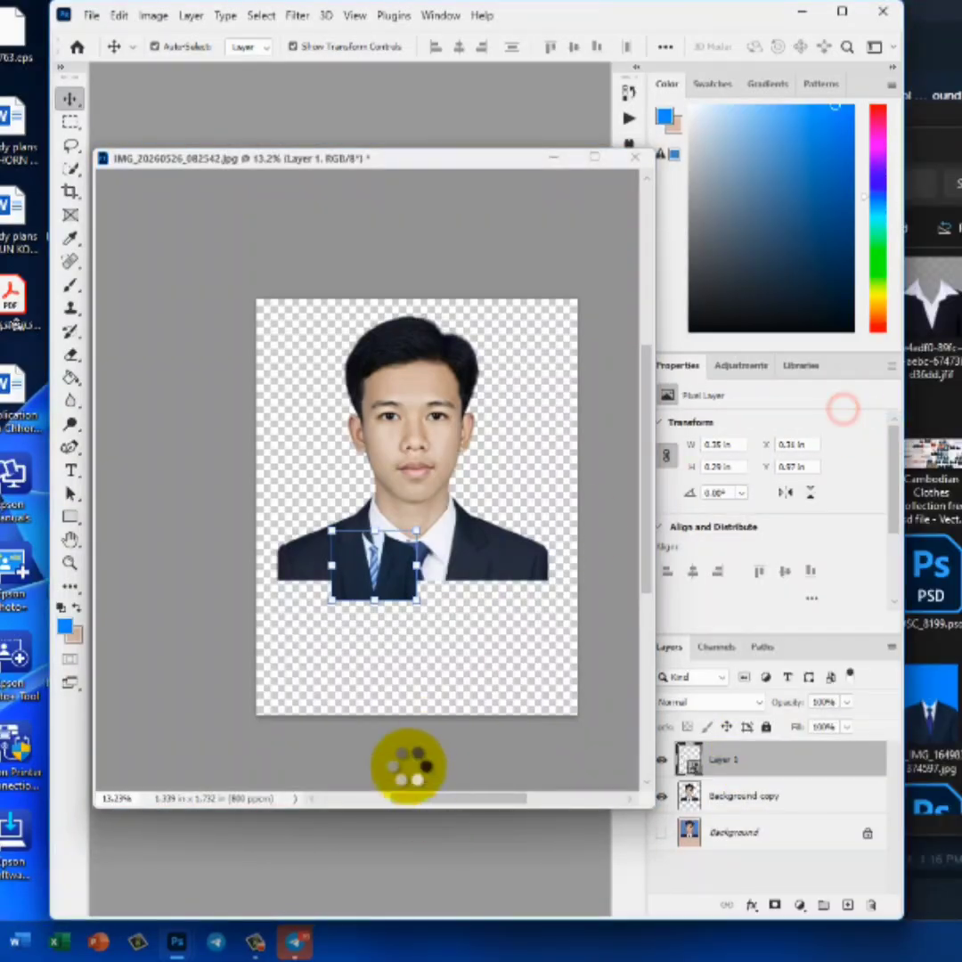
Scale the suit layer to about 317% and place it over the man's shoulders with its collar around his neck
left_click_drag(421, 602, 558, 717)
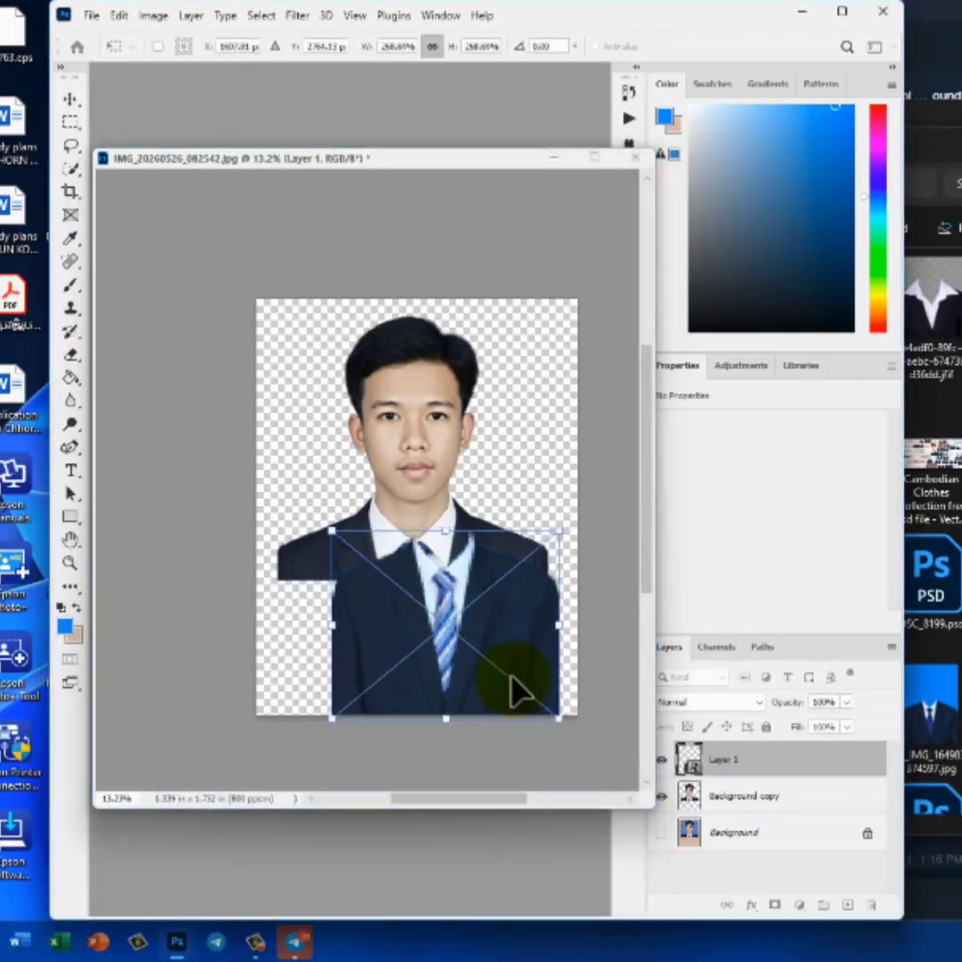
left_click_drag(510, 675, 468, 630)
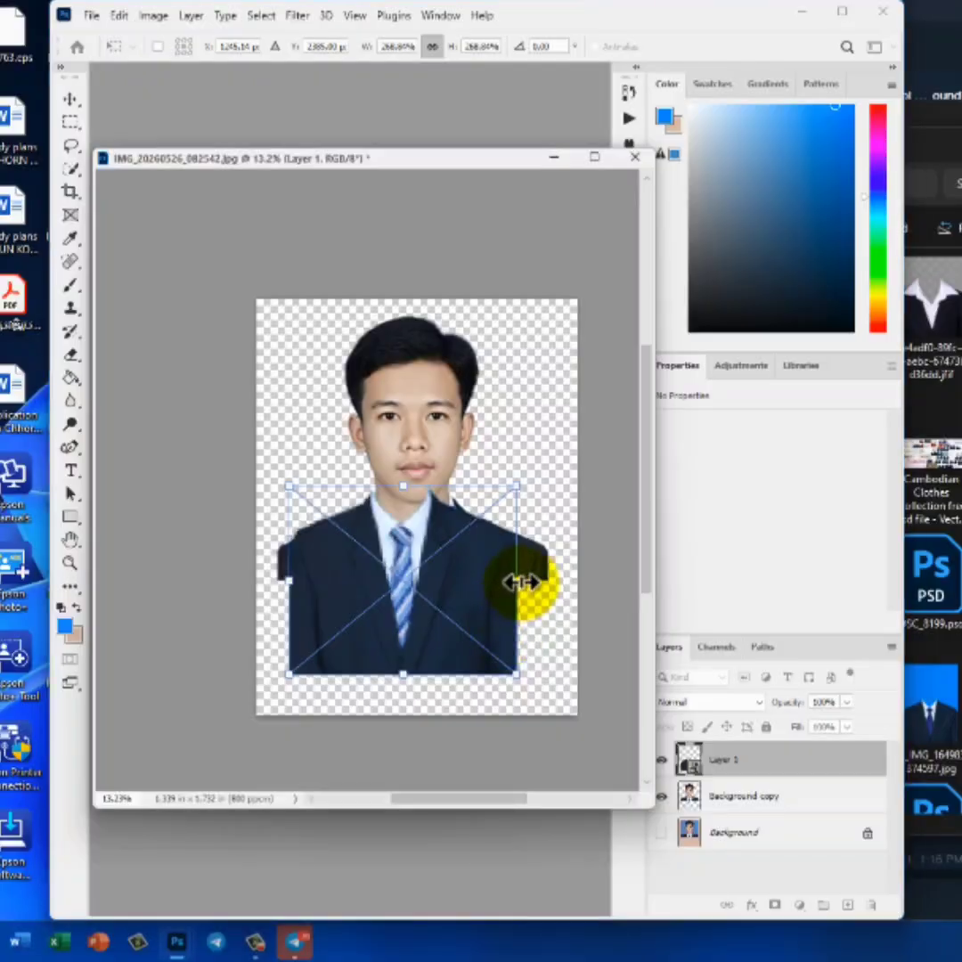
left_click_drag(521, 582, 503, 611)
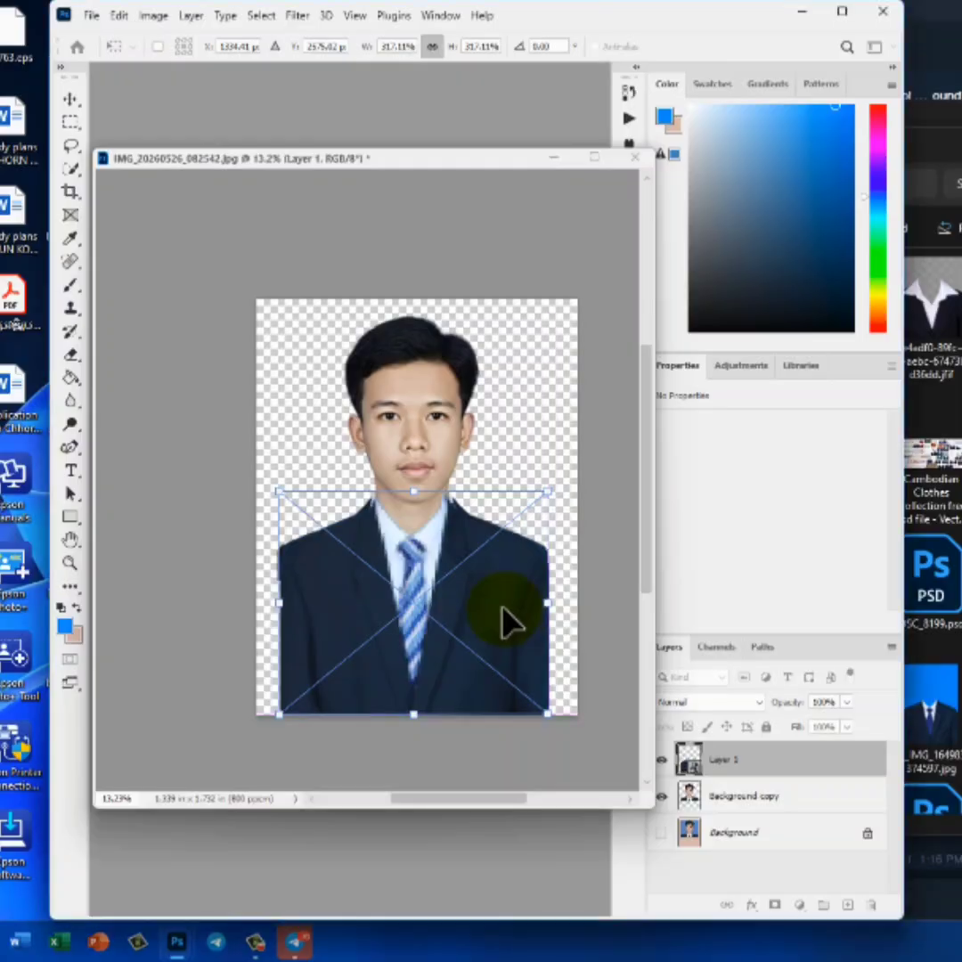
key("Up")
key("Up")
key("Up")
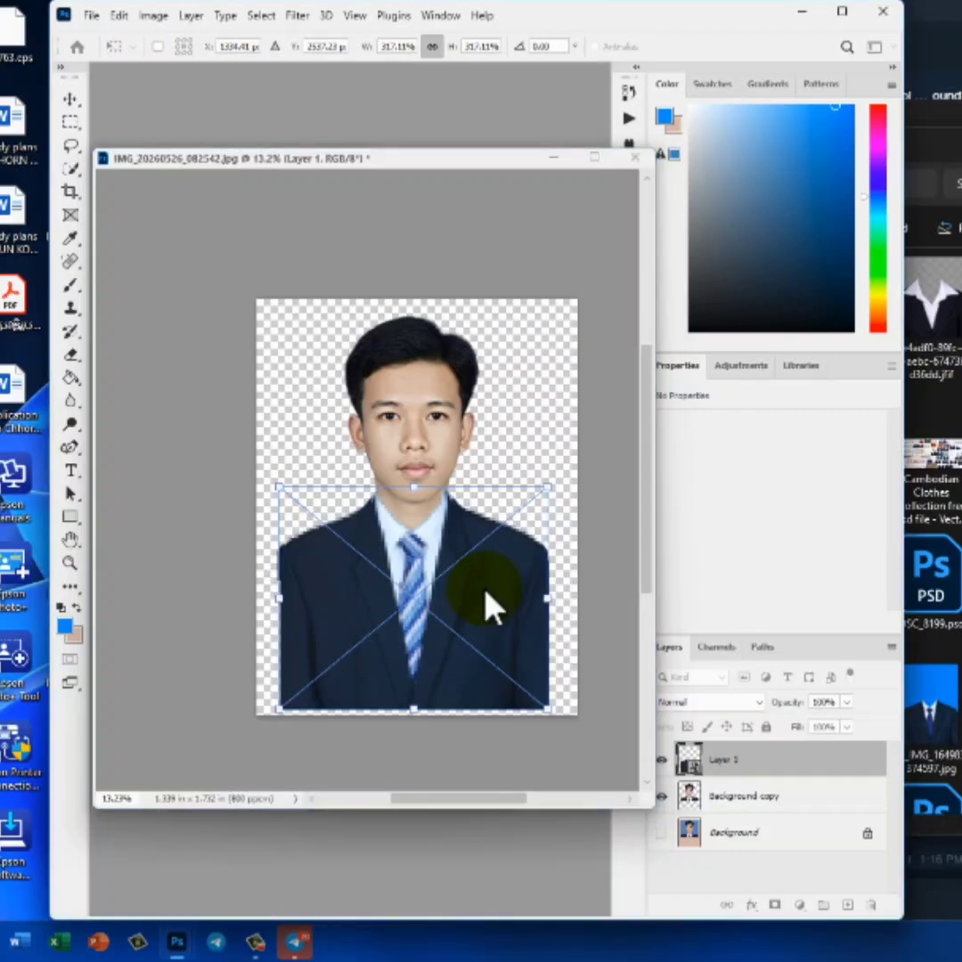
Warp the suit layer so its shirt collar, tie and jacket front line up with the man's neck
right_click(484, 591)
left_click(545, 426)
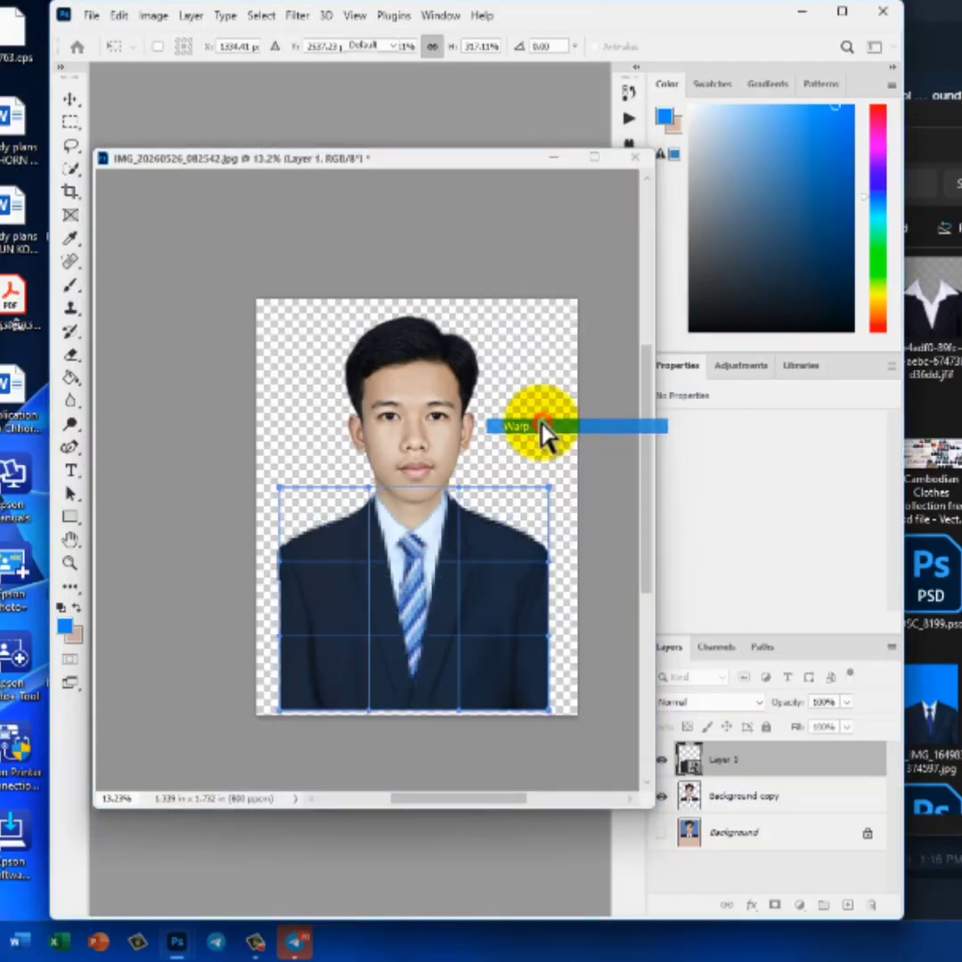
mouse_move(470, 519)
left_mouse_down()
mouse_move(459, 495)
mouse_move(477, 489)
left_mouse_up()
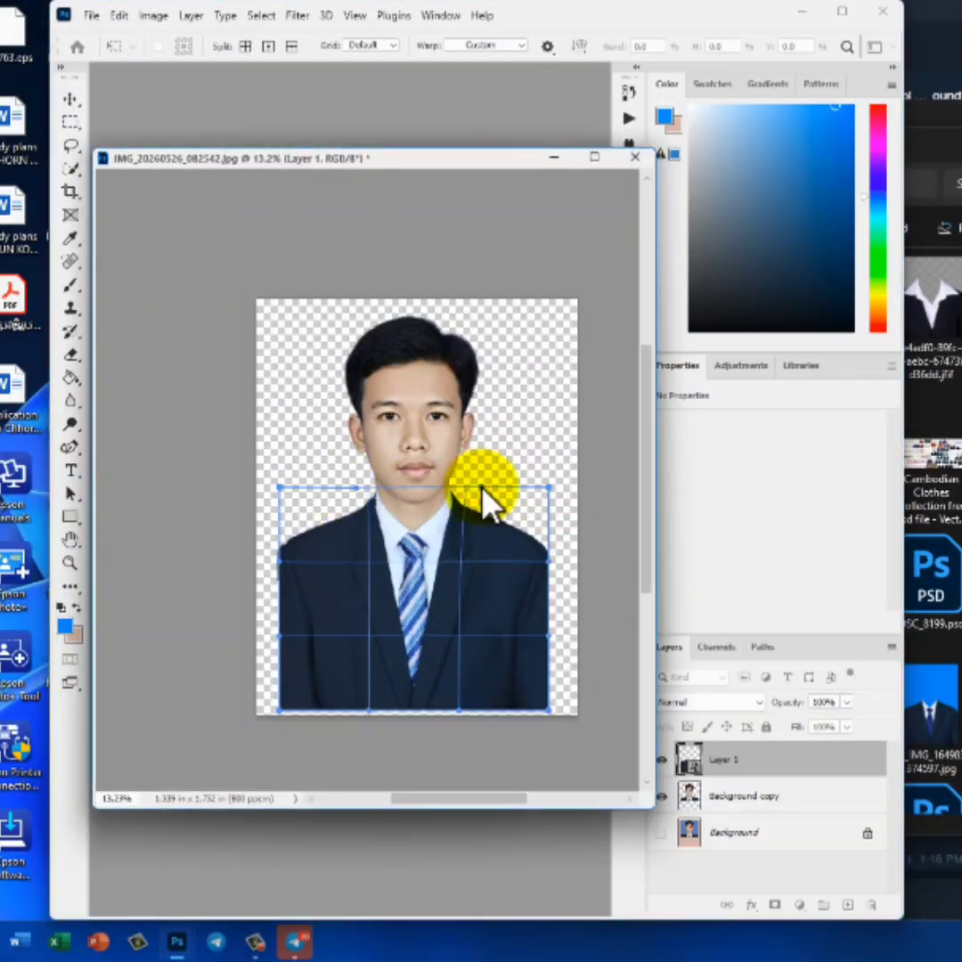
left_click_drag(482, 494, 464, 576)
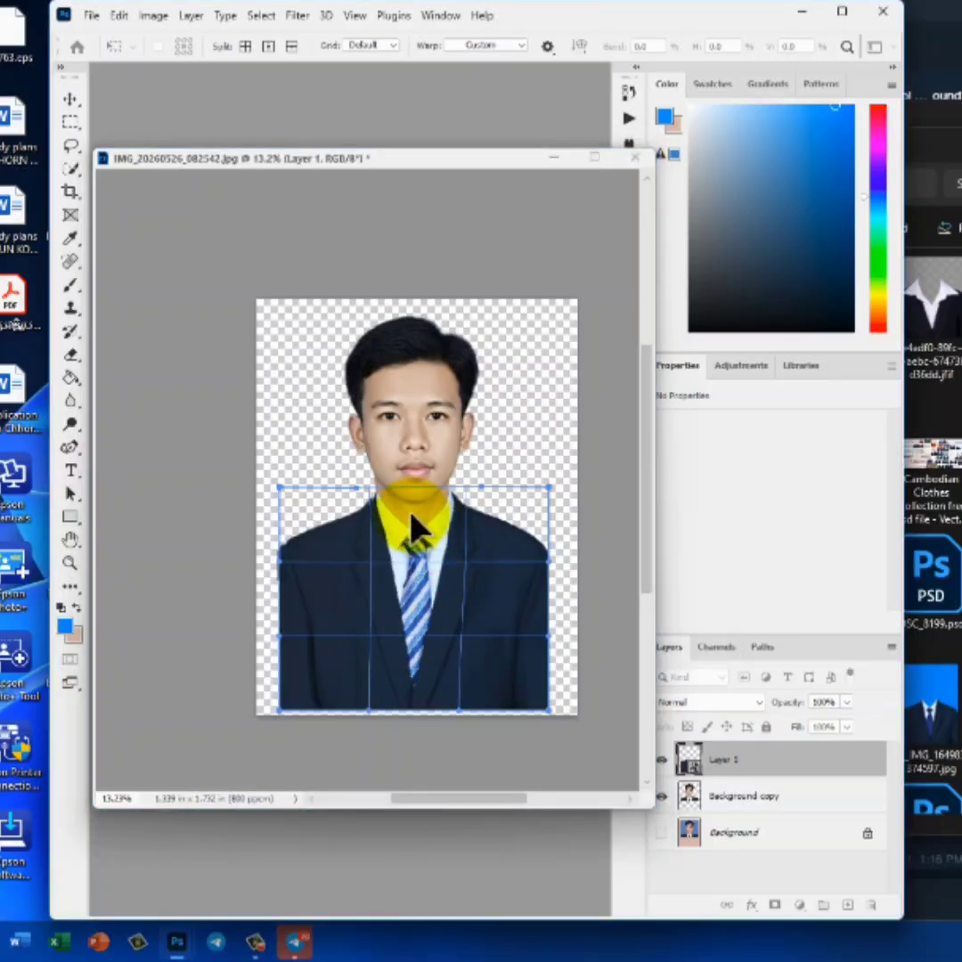
left_click_drag(393, 577, 436, 644)
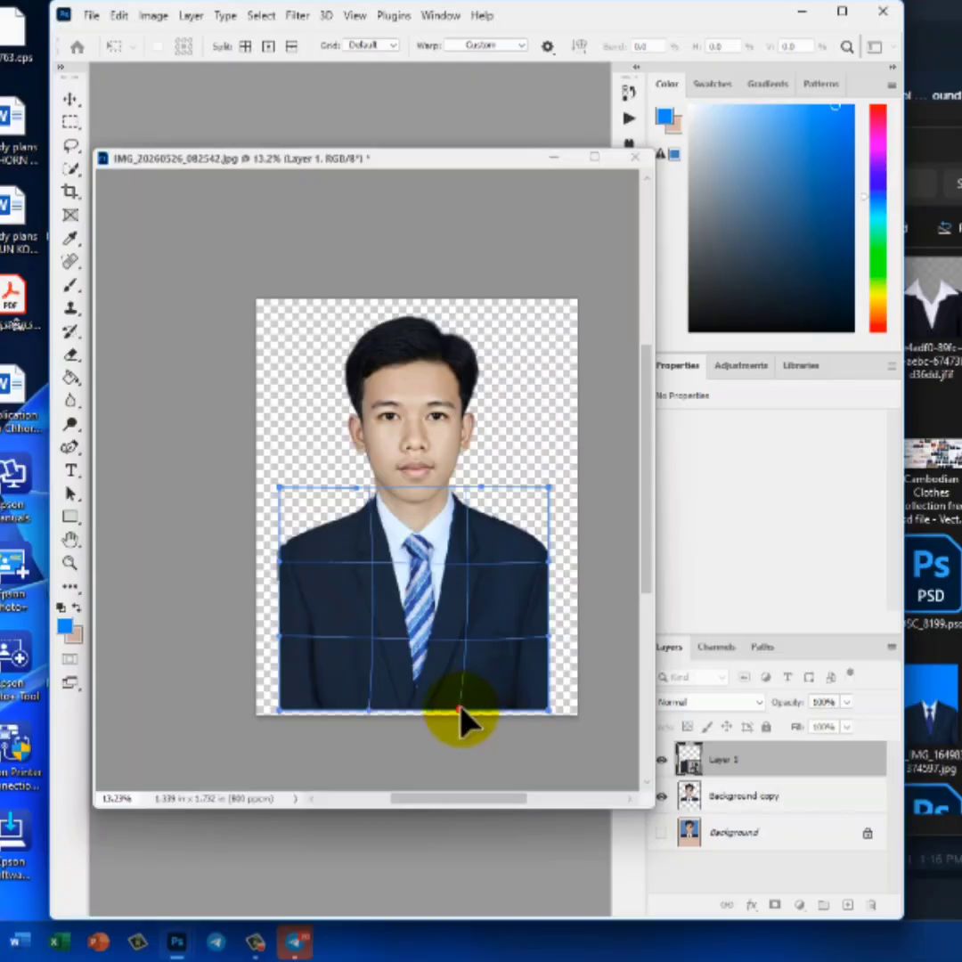
left_click_drag(472, 717, 373, 643)
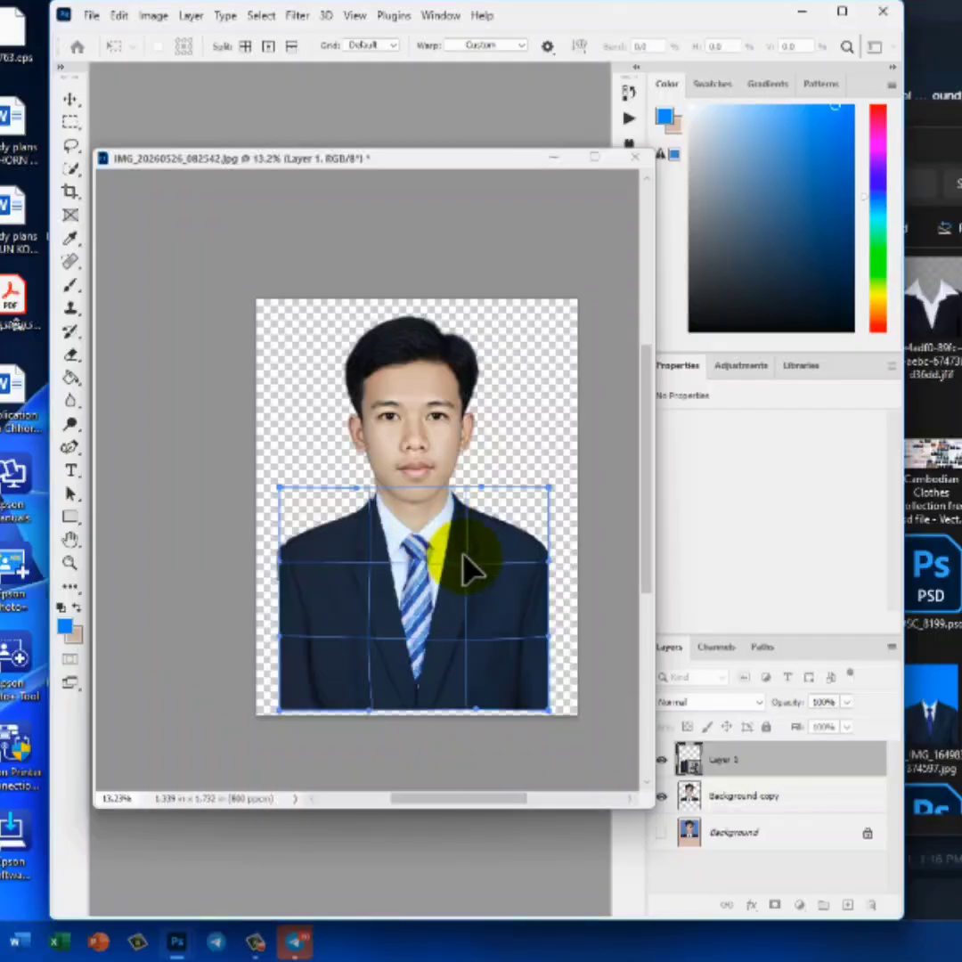
left_click(464, 561)
left_click_drag(462, 564, 365, 565)
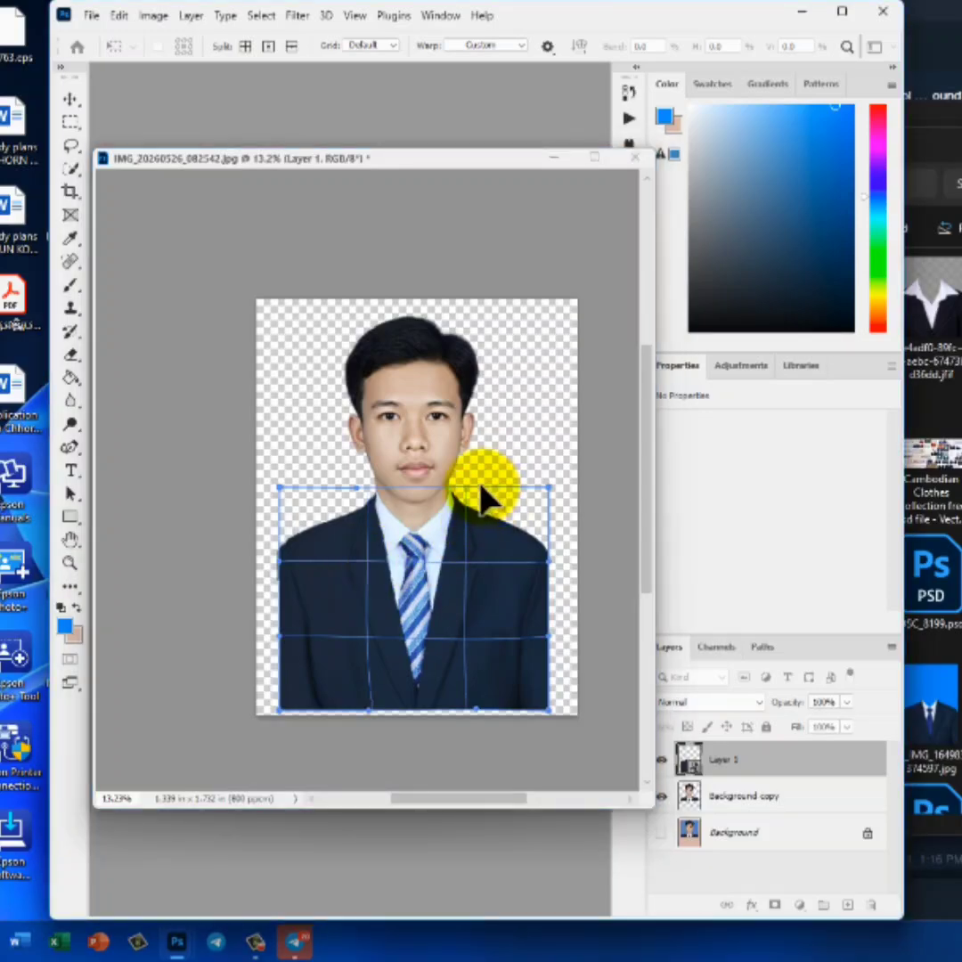
Refine the suit warp along its upper edge so the collar hugs both sides of the neck, and apply it
scroll(481, 496, "up", 3)
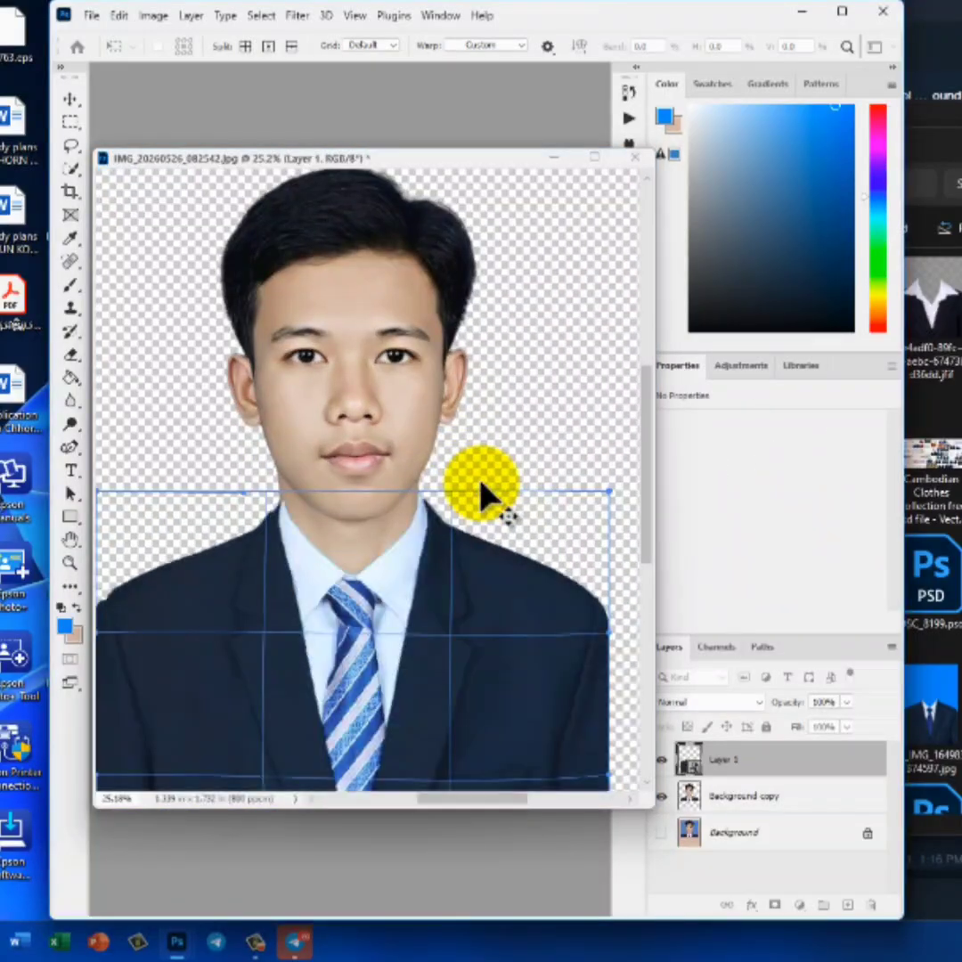
scroll(481, 490, "up", 1)
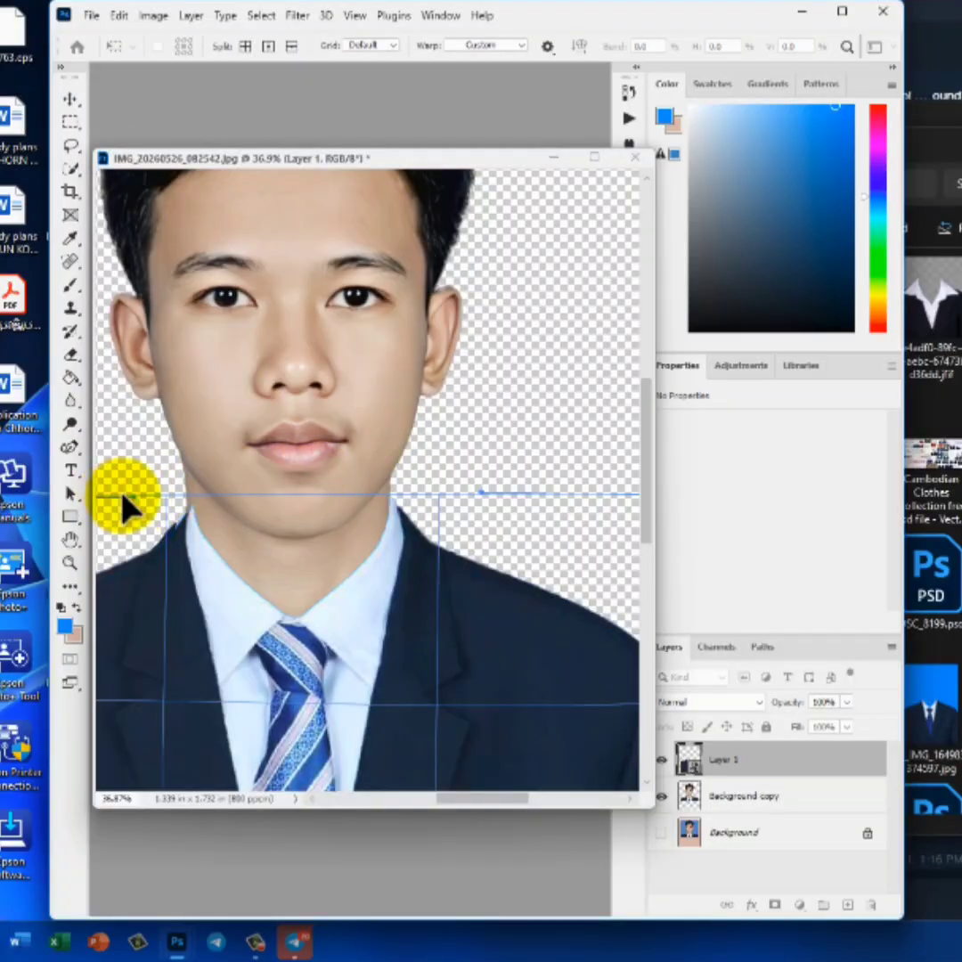
mouse_move(134, 509)
left_mouse_down()
mouse_move(121, 511)
mouse_move(116, 499)
left_mouse_up()
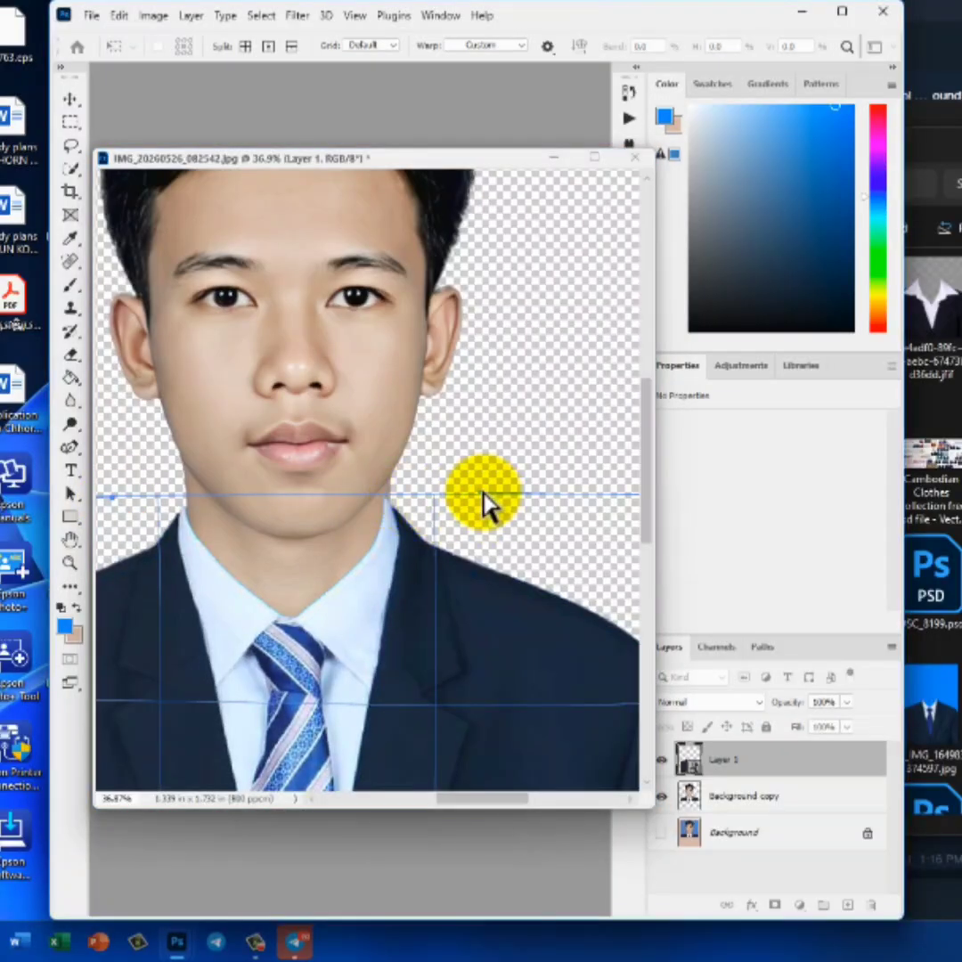
left_click_drag(481, 492, 496, 491)
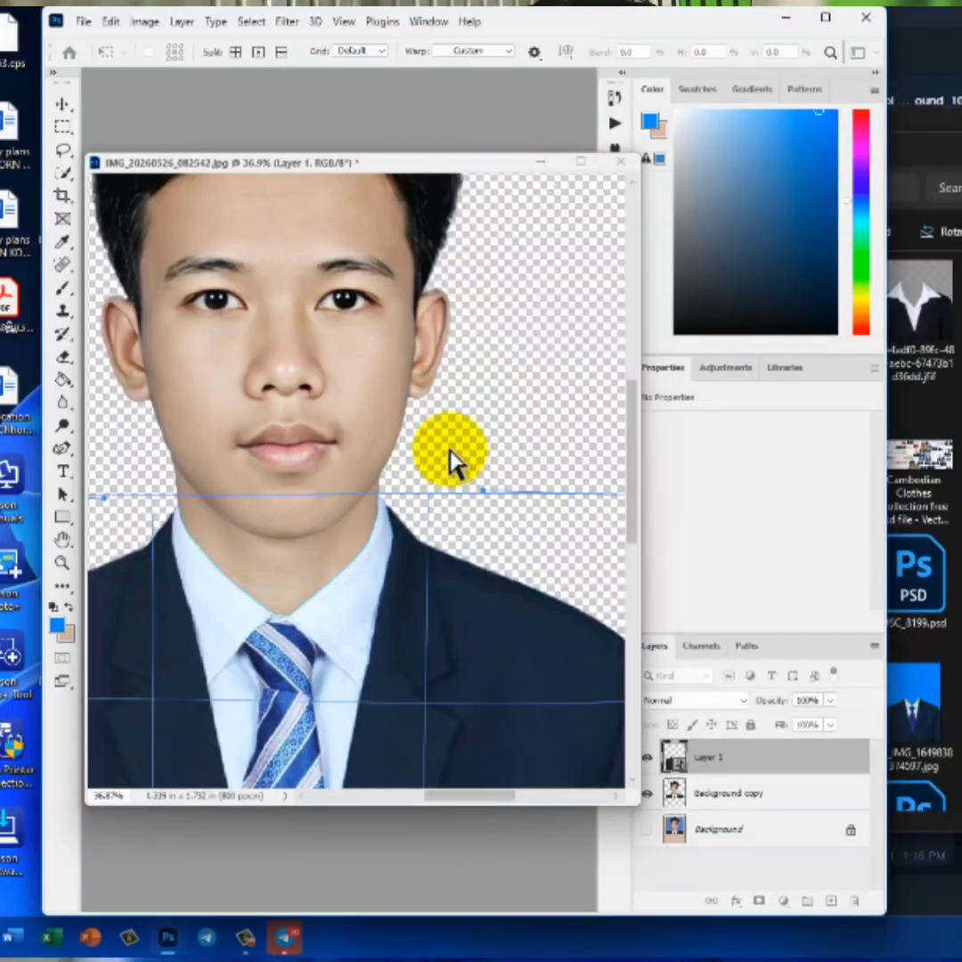
scroll(441, 495, "down", 1)
scroll(440, 498, "down", 2)
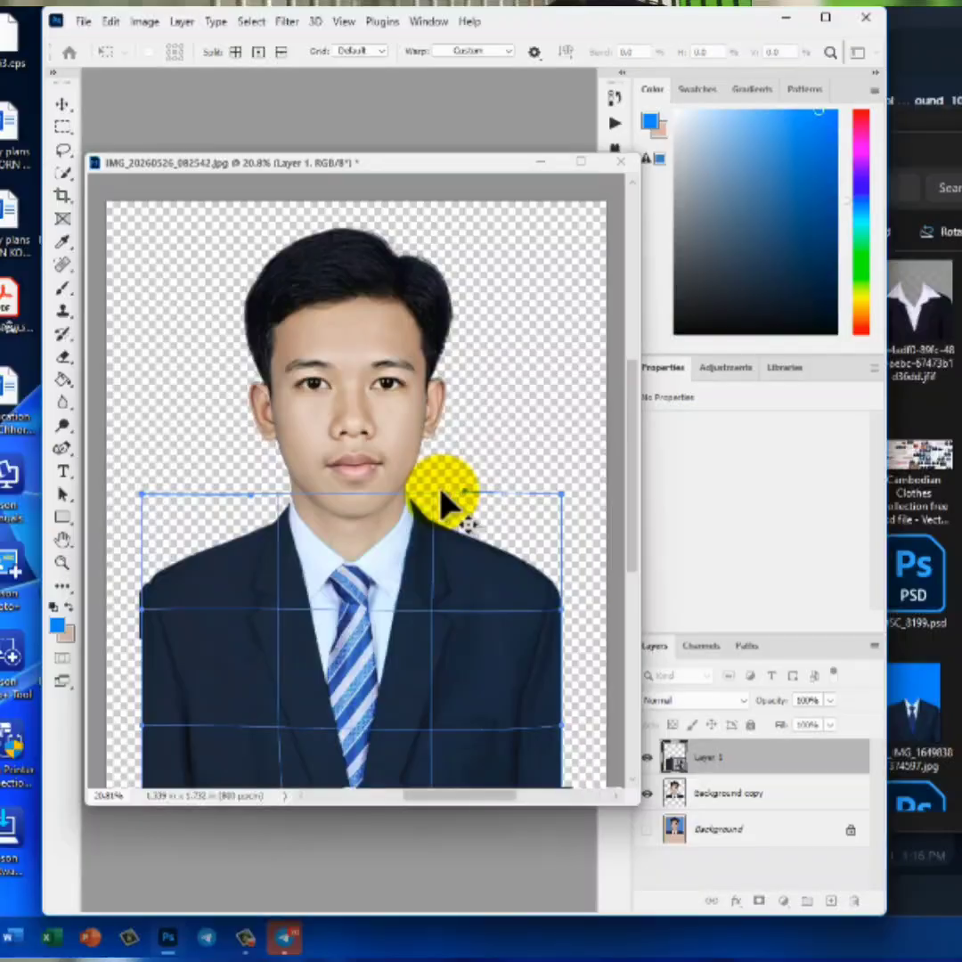
scroll(441, 499, "up", 1)
scroll(441, 498, "down", 1)
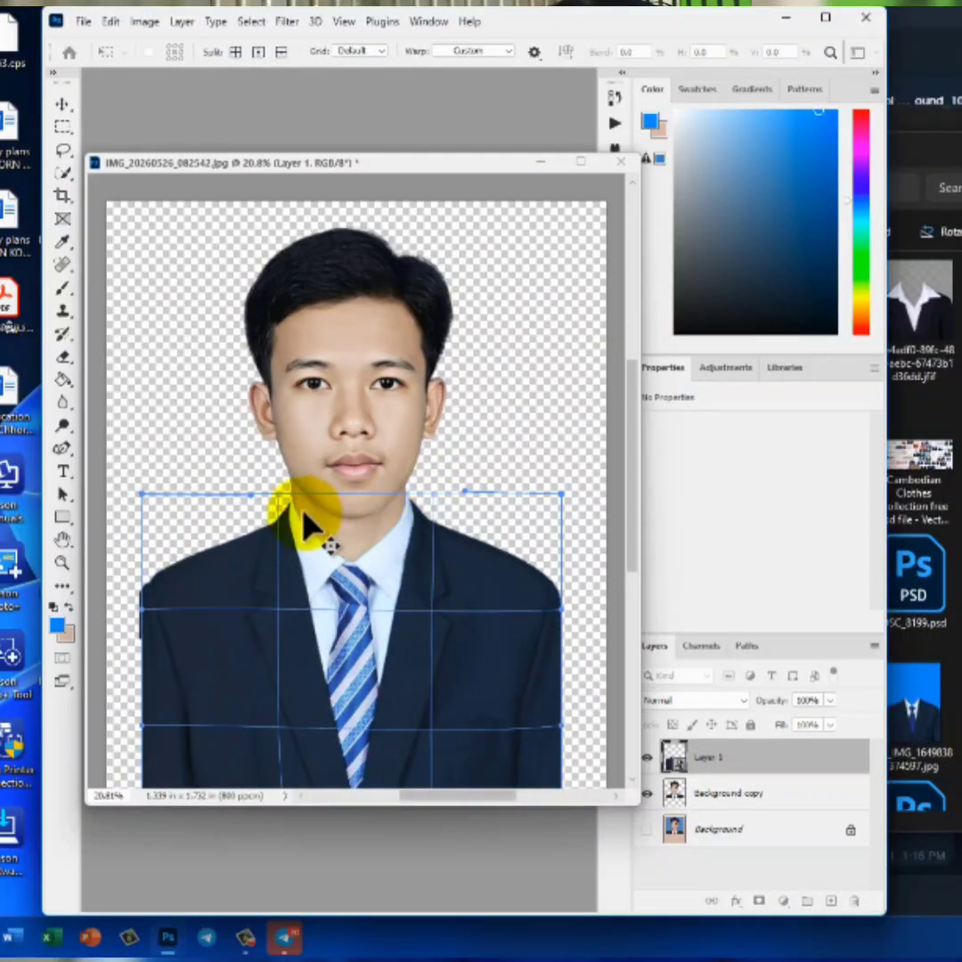
scroll(392, 552, "up", 2)
scroll(320, 535, "down", 3)
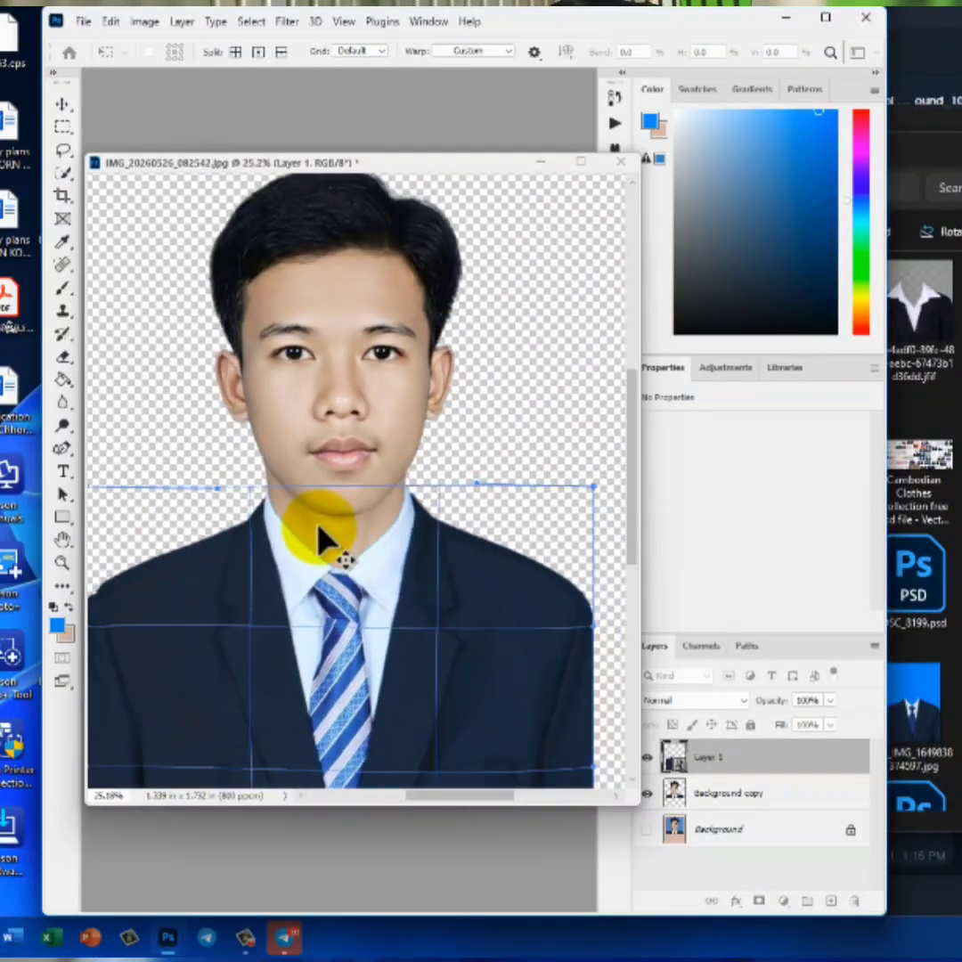
scroll(321, 534, "down", 1)
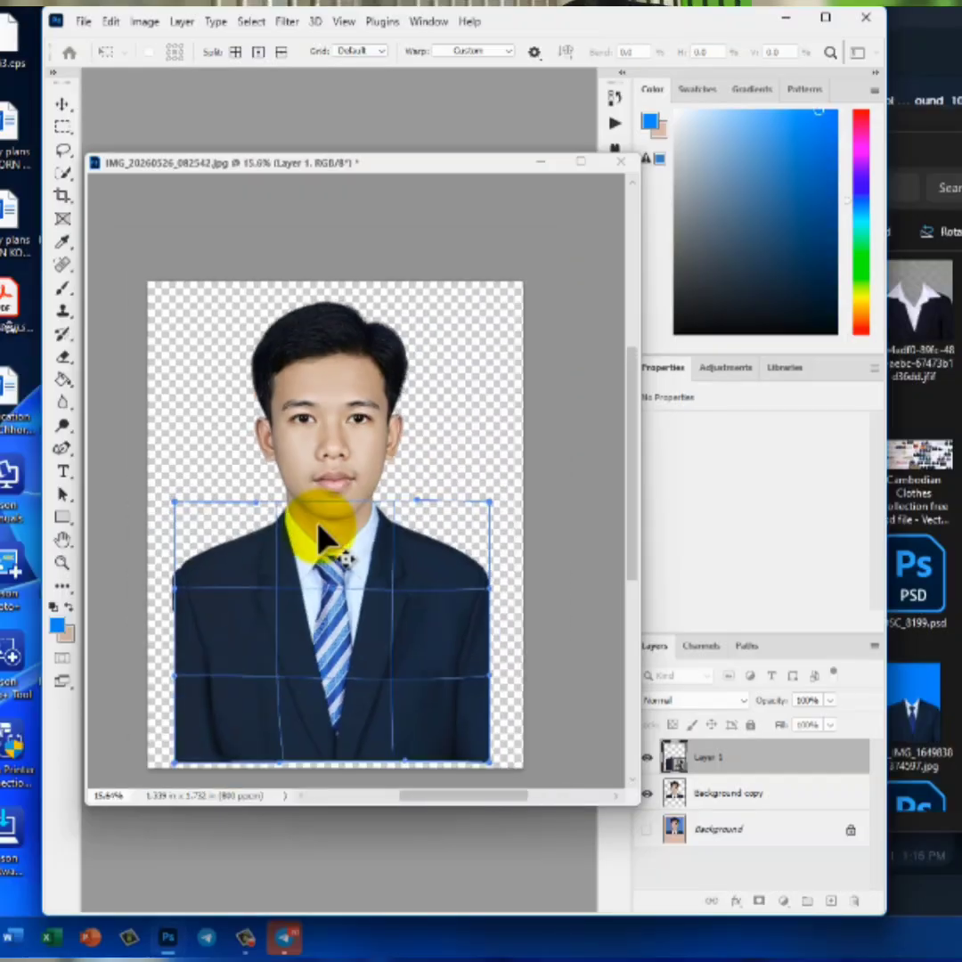
Crop to 3.4 × 4.4 cm at 800 px/cm around the head and suited shoulders, rotating the picture about 0.8° to straighten it
left_click(62, 195)
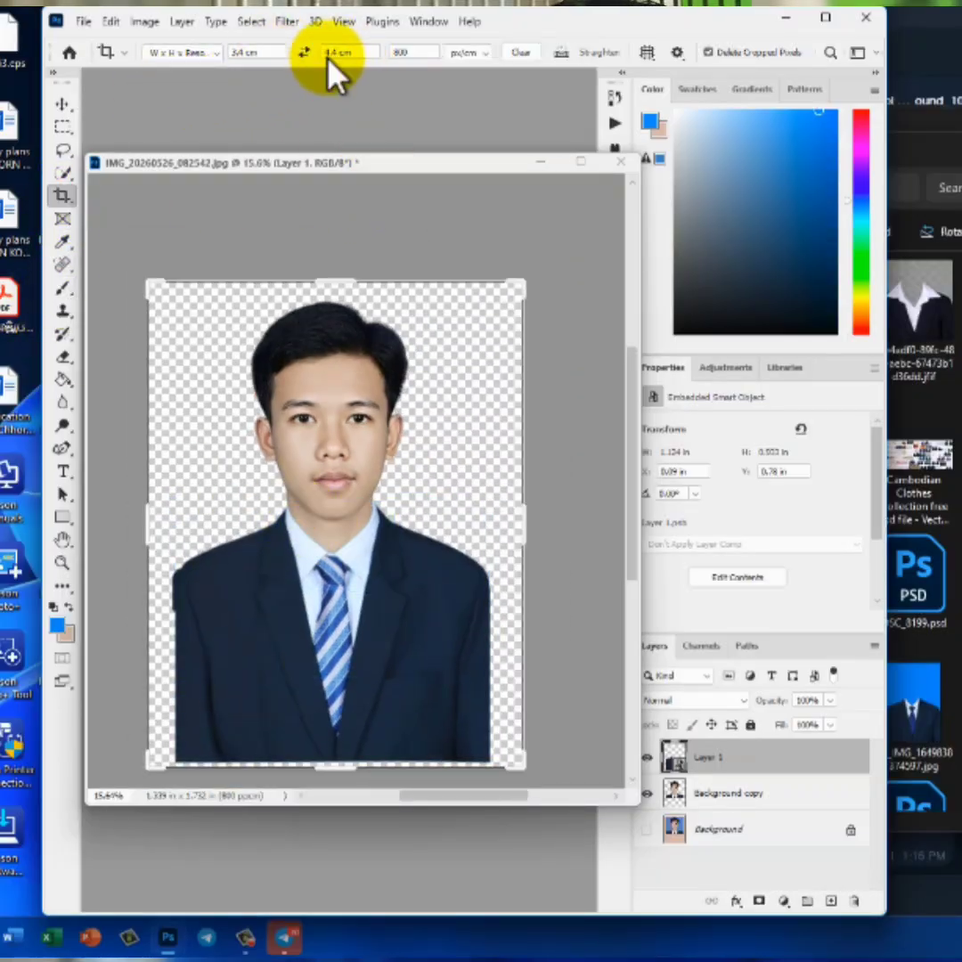
left_click_drag(520, 765, 481, 757)
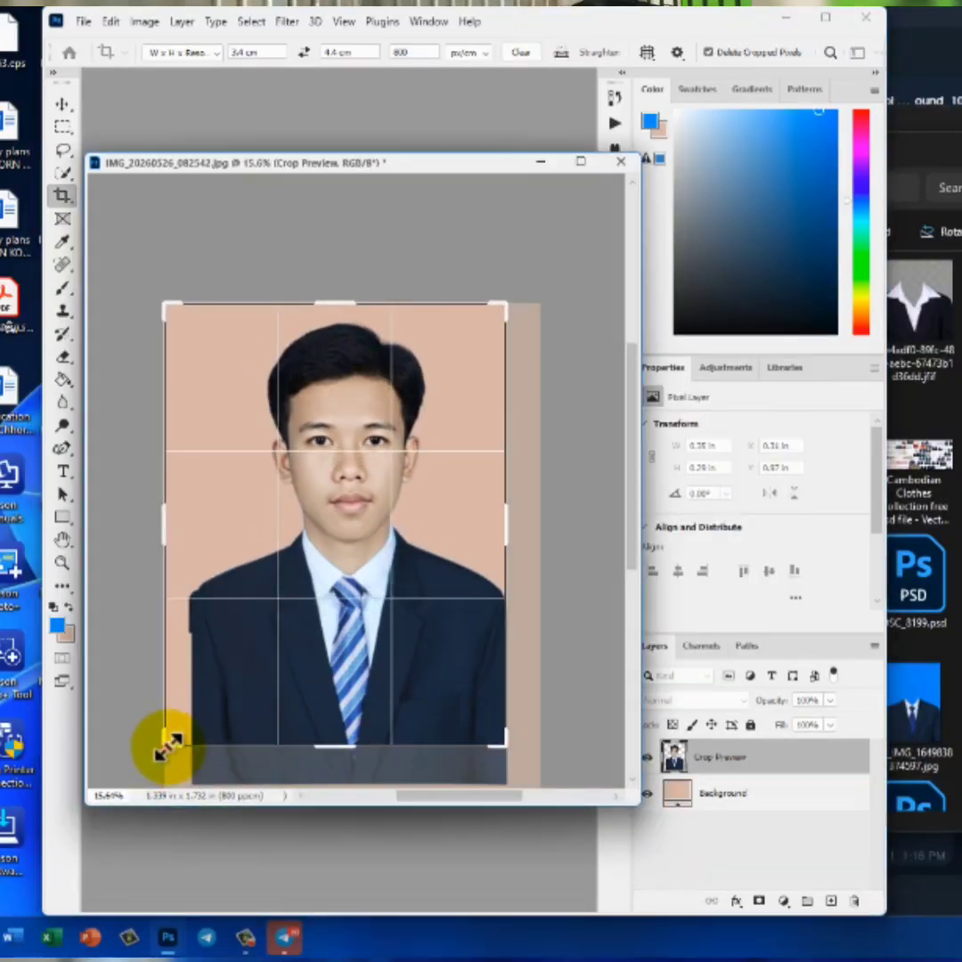
mouse_move(166, 746)
left_mouse_down()
mouse_move(186, 732)
mouse_move(181, 739)
left_mouse_up()
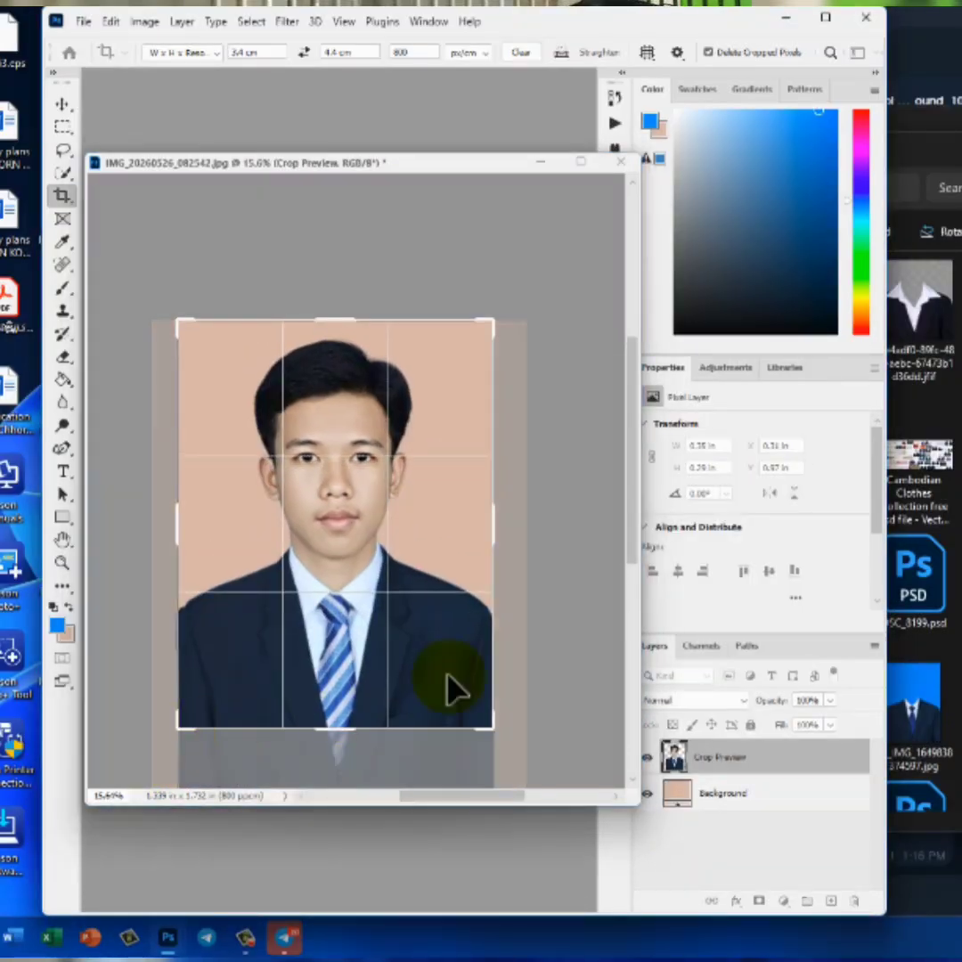
left_click_drag(461, 530, 462, 543)
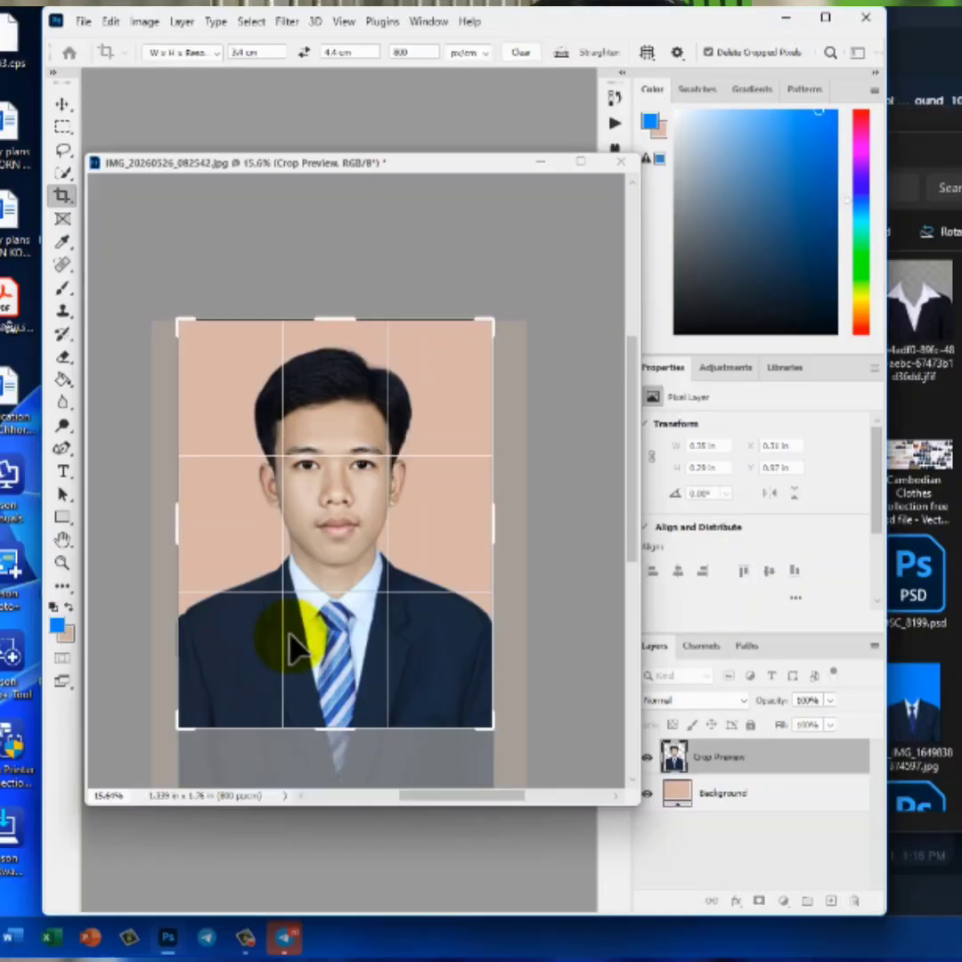
left_click(320, 632)
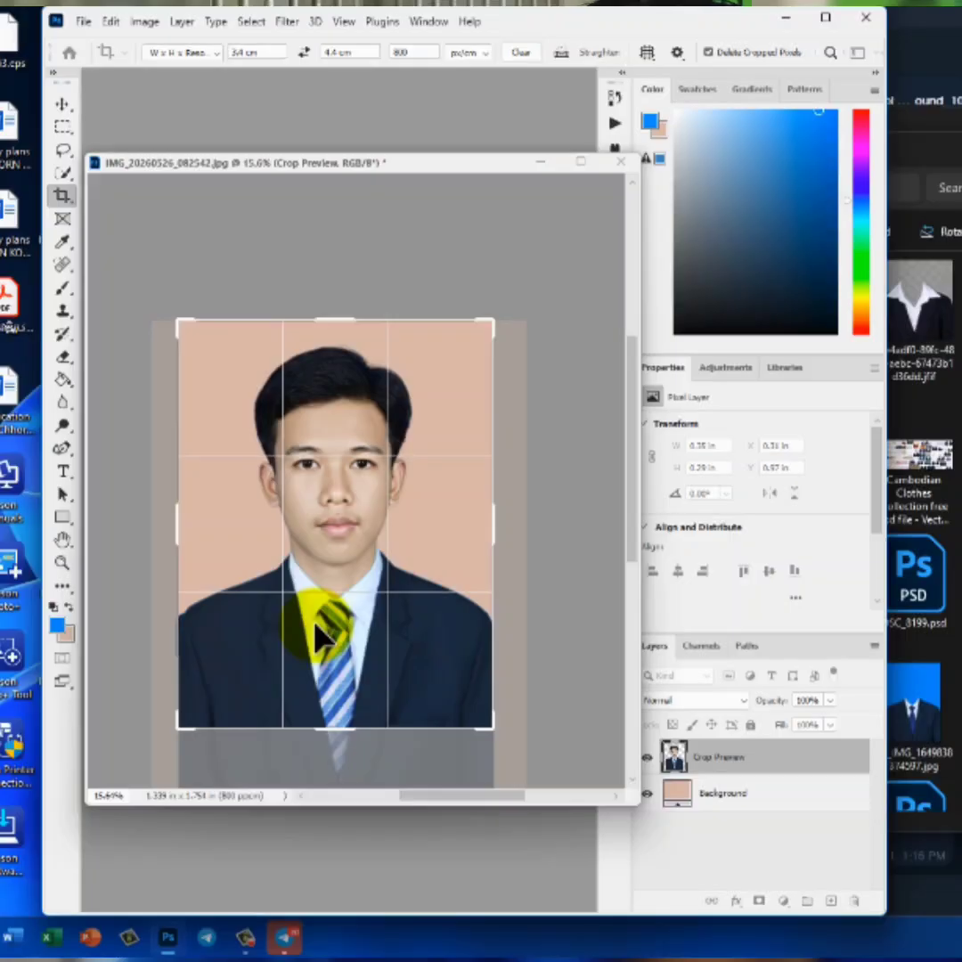
left_click_drag(516, 312, 521, 313)
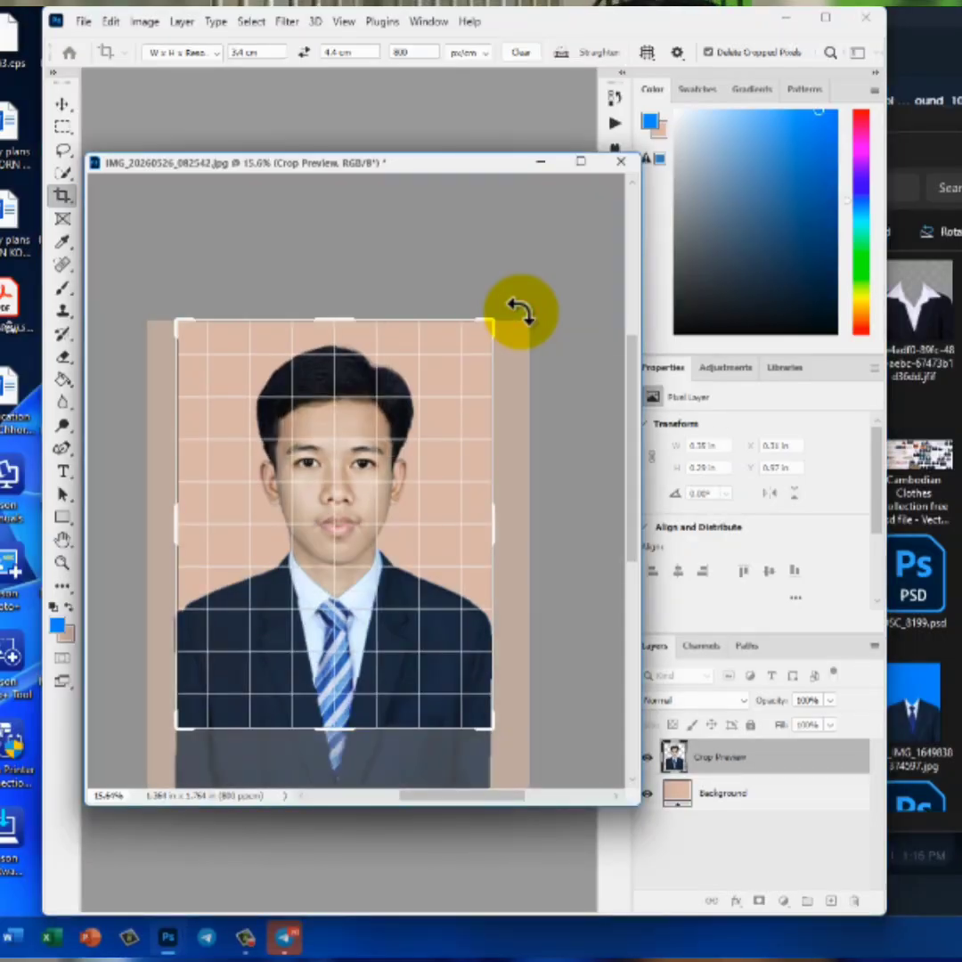
left_click_drag(521, 311, 521, 312)
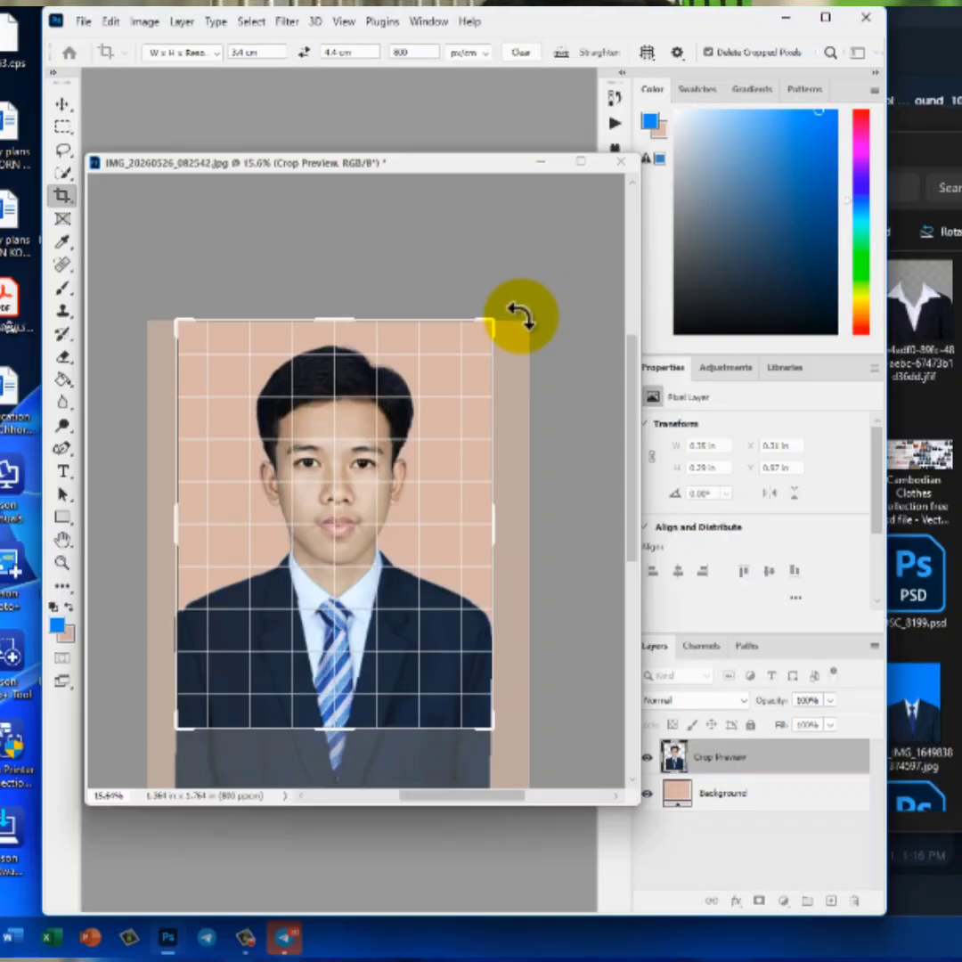
left_click_drag(521, 314, 521, 313)
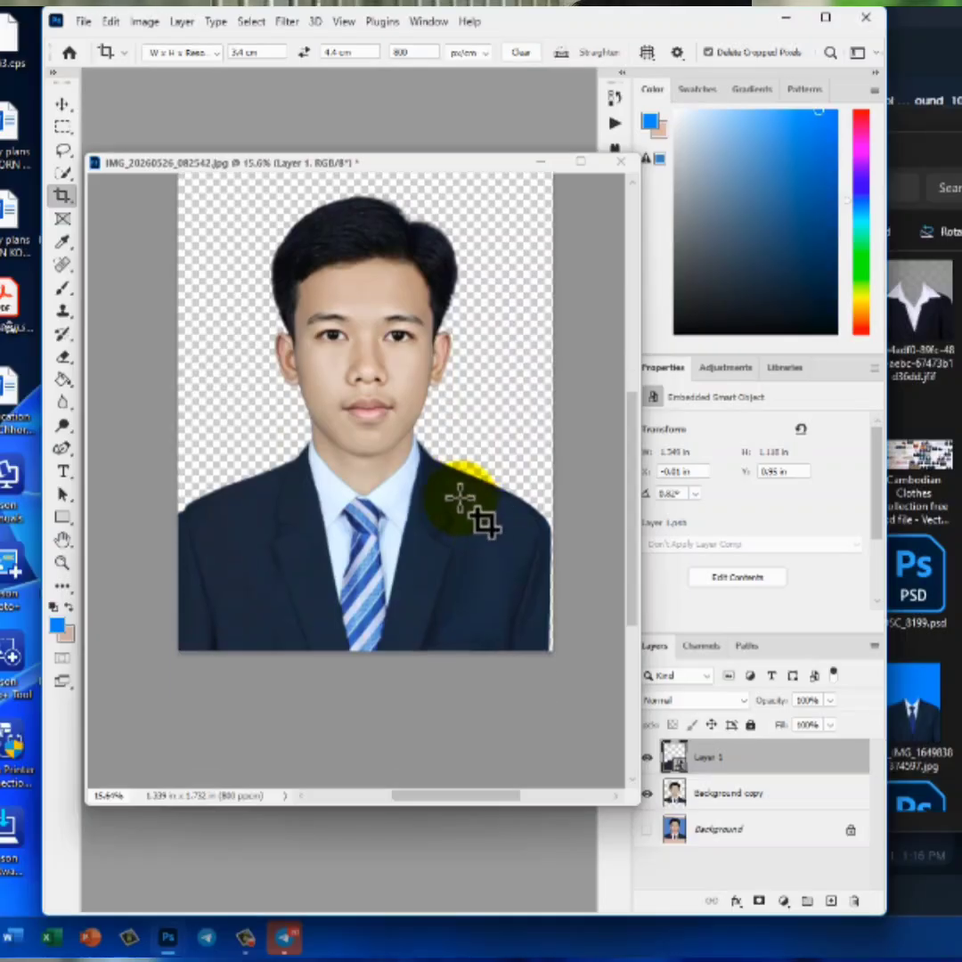
Examine the collar edges against both sides of the neck and the overall framing of the cropped photo
scroll(457, 501, "up", 3)
scroll(440, 419, "up", 3)
scroll(331, 390, "down", 2)
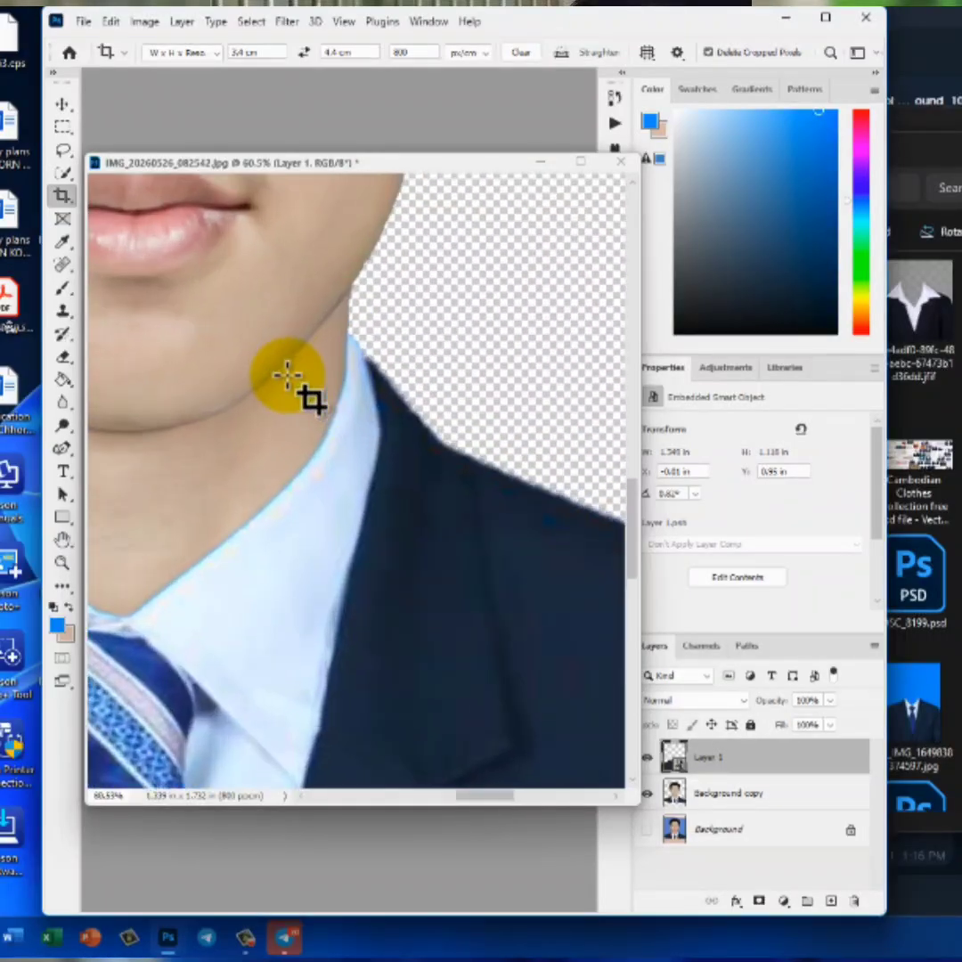
scroll(289, 381, "up", 2)
scroll(290, 382, "down", 3)
scroll(285, 387, "down", 2)
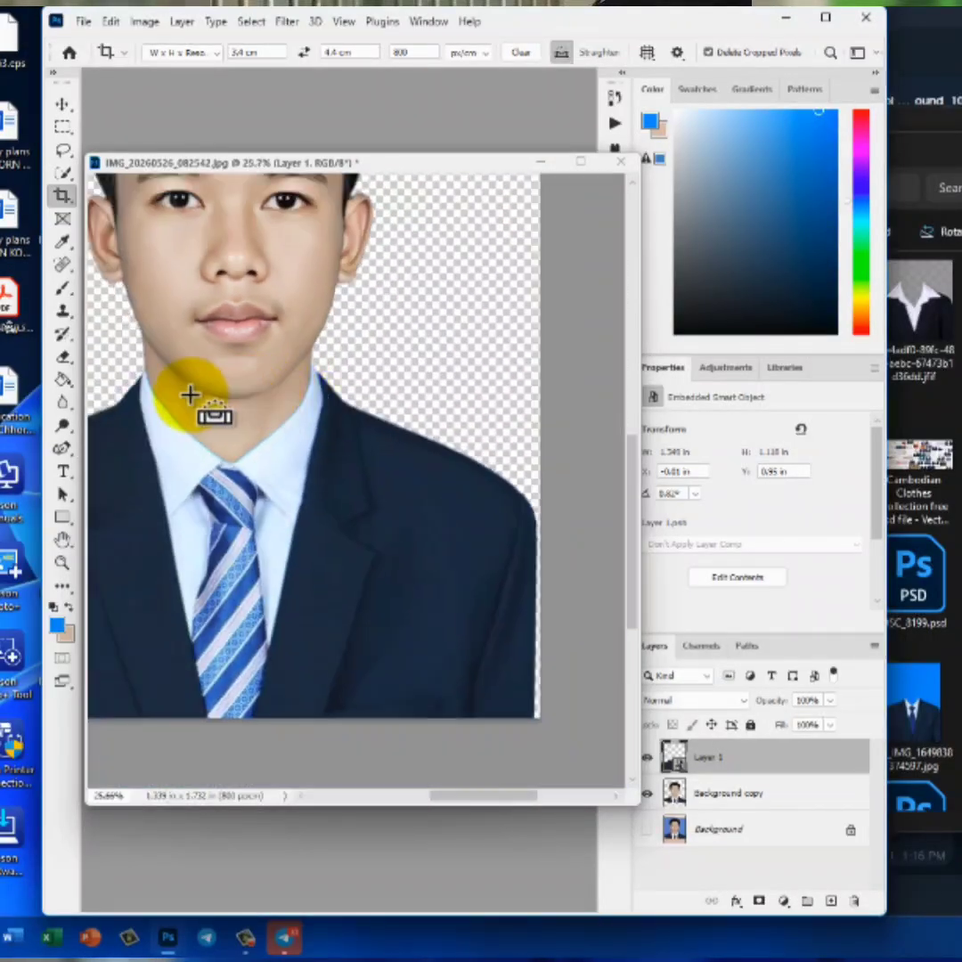
scroll(189, 393, "up", 1)
scroll(214, 403, "up", 3)
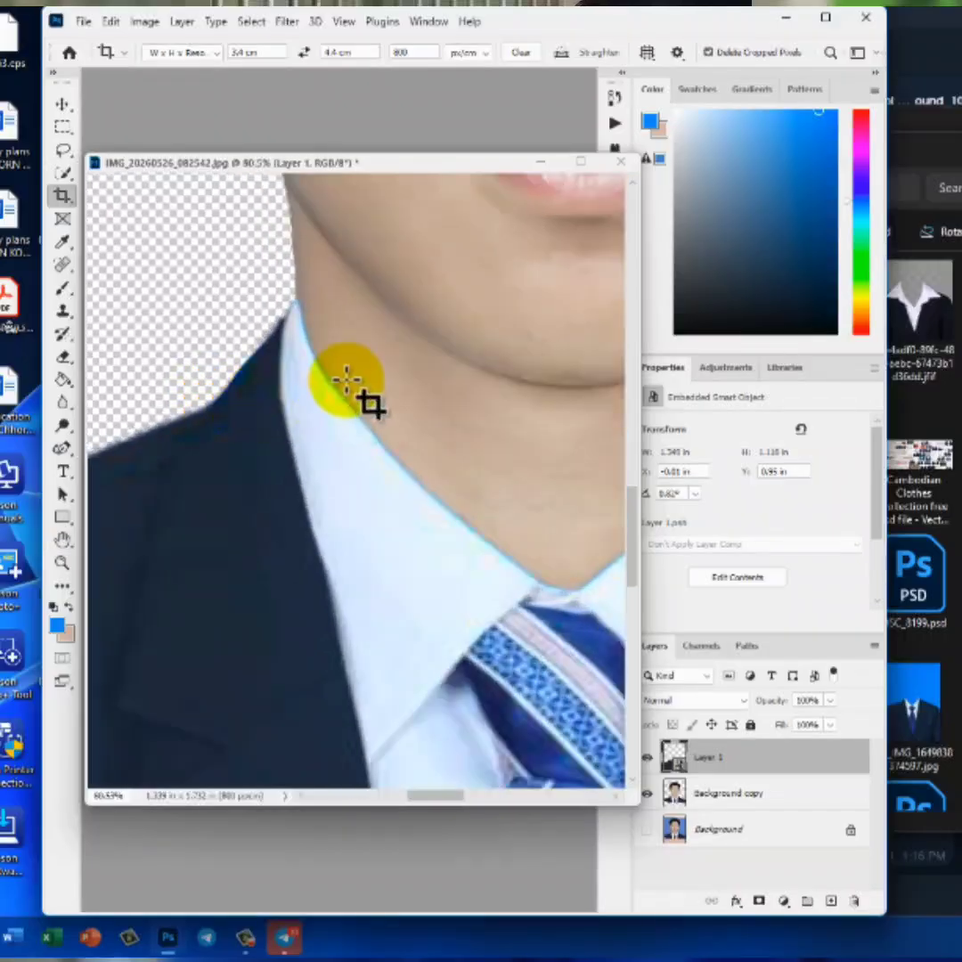
scroll(328, 383, "down", 1)
scroll(330, 384, "down", 2)
scroll(343, 419, "up", 1)
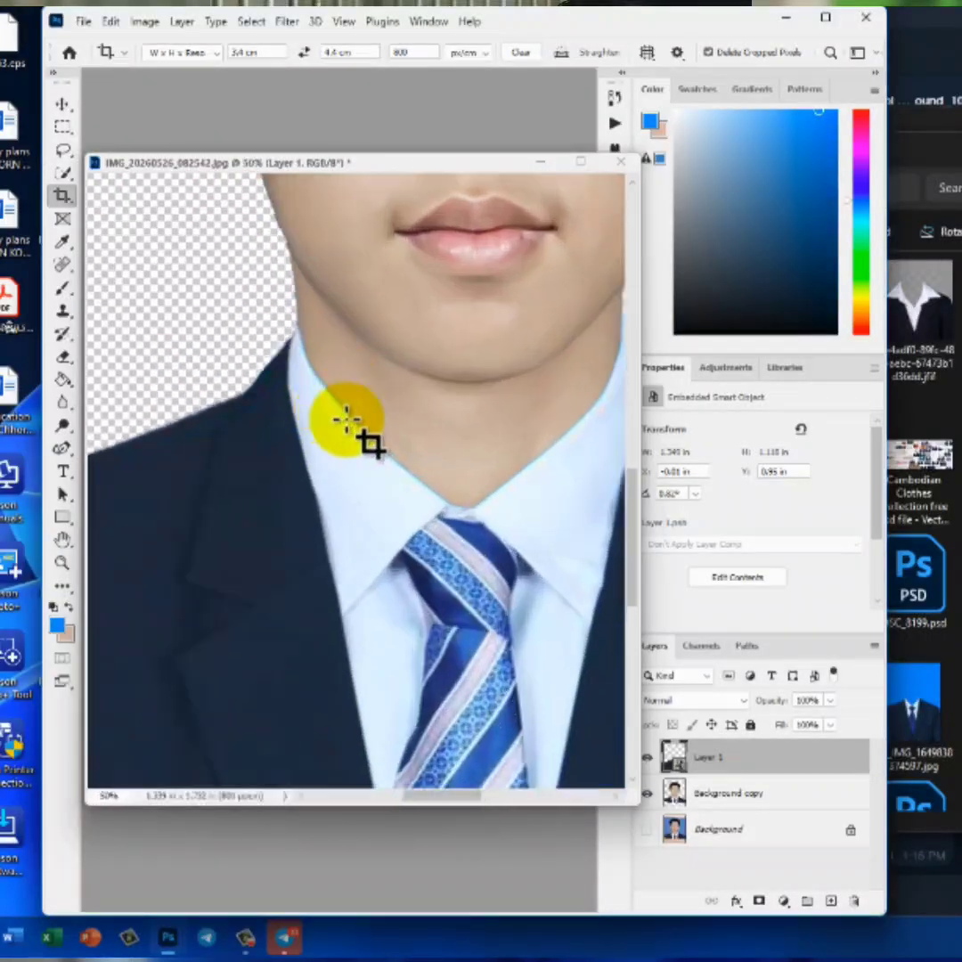
scroll(441, 408, "down", 1)
scroll(462, 400, "down", 1)
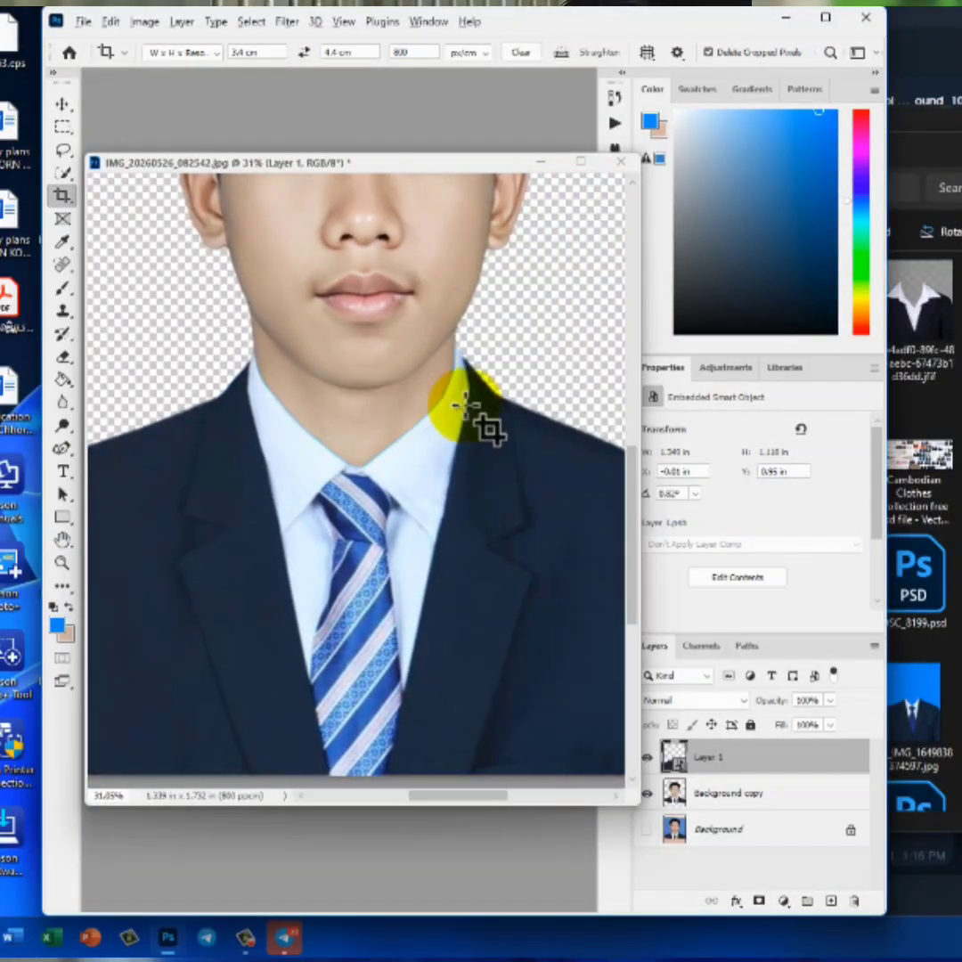
scroll(461, 405, "up", 1)
scroll(463, 406, "down", 2)
scroll(461, 406, "up", 2)
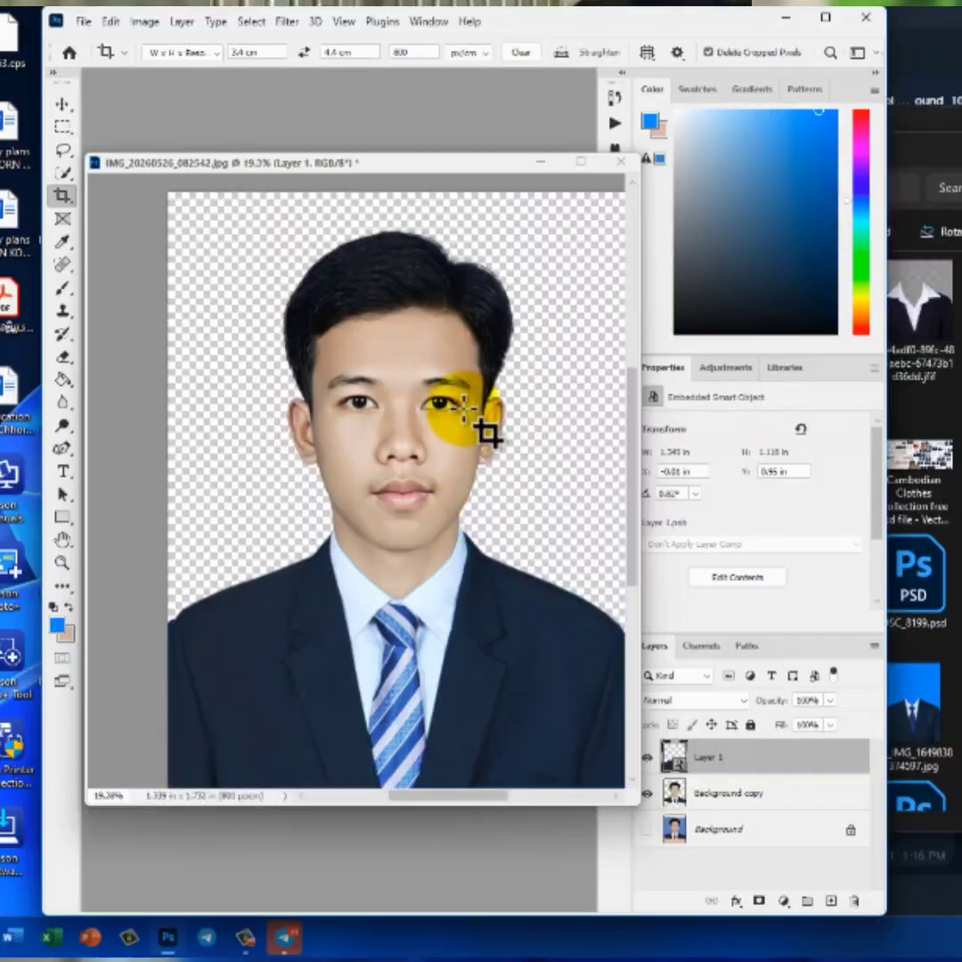
scroll(461, 406, "down", 1)
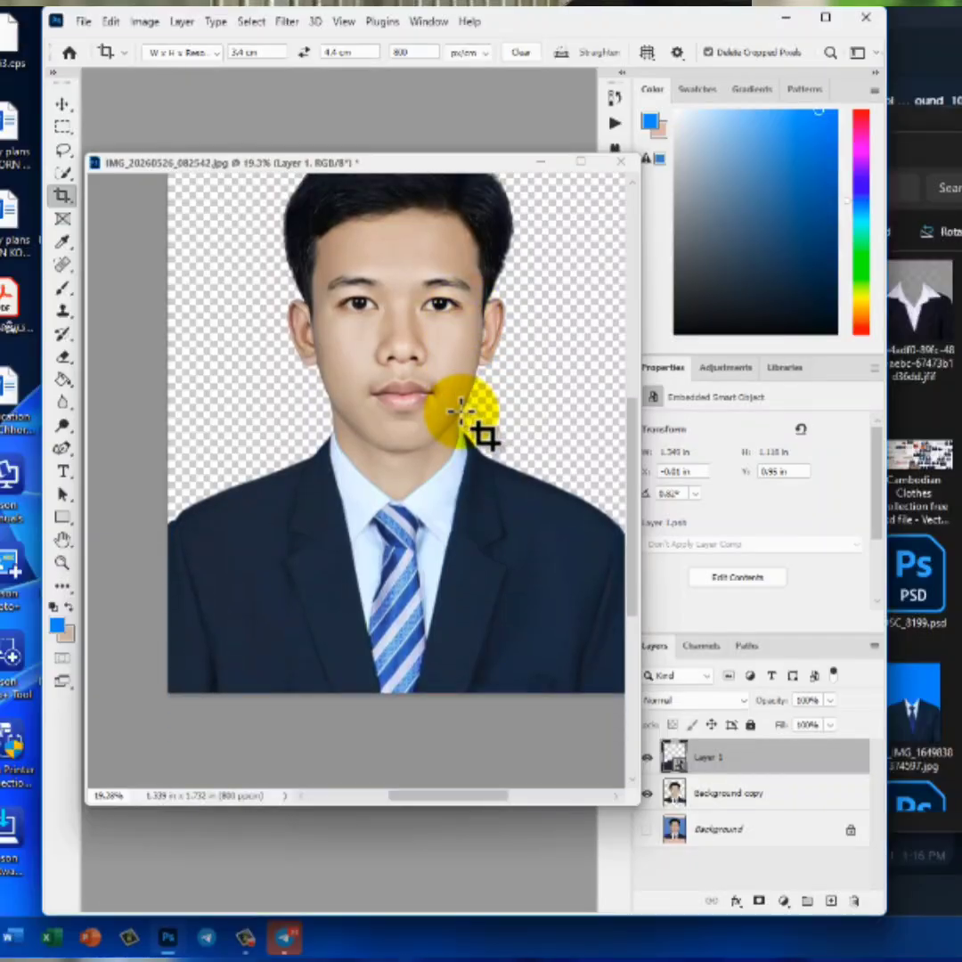
left_click(82, 21)
left_click(218, 295)
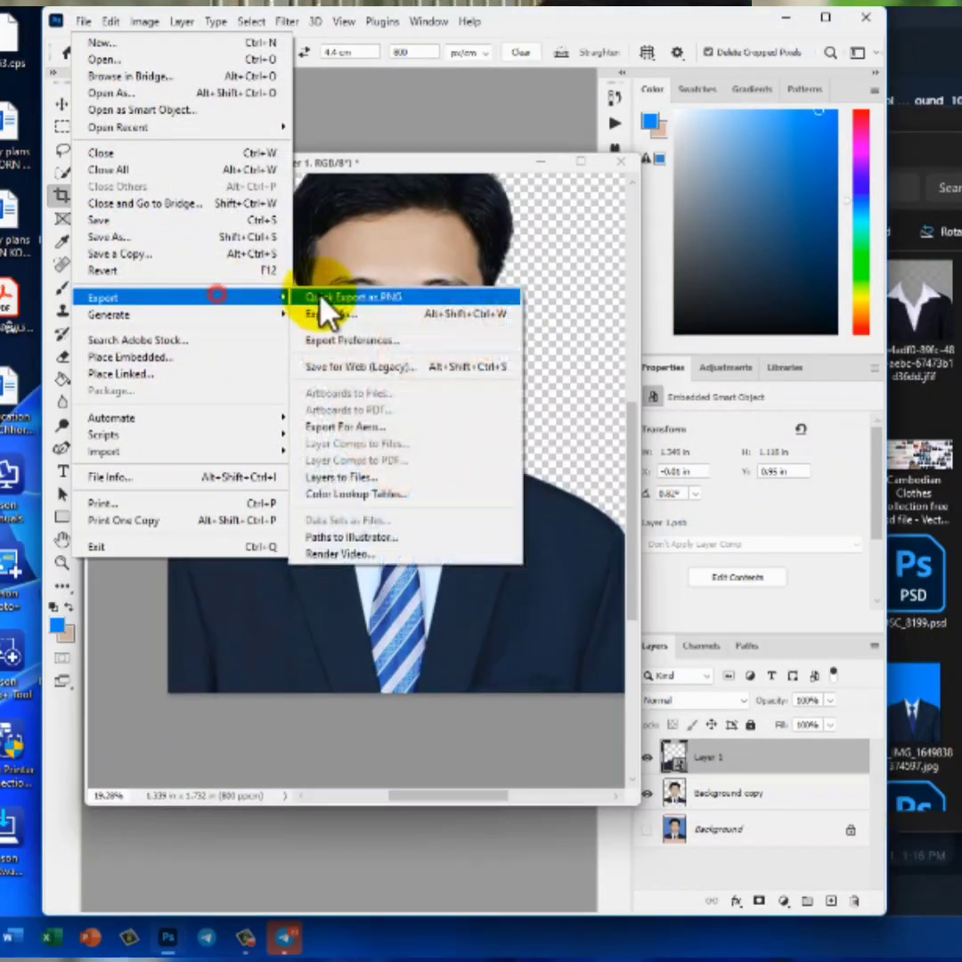
left_click(320, 300)
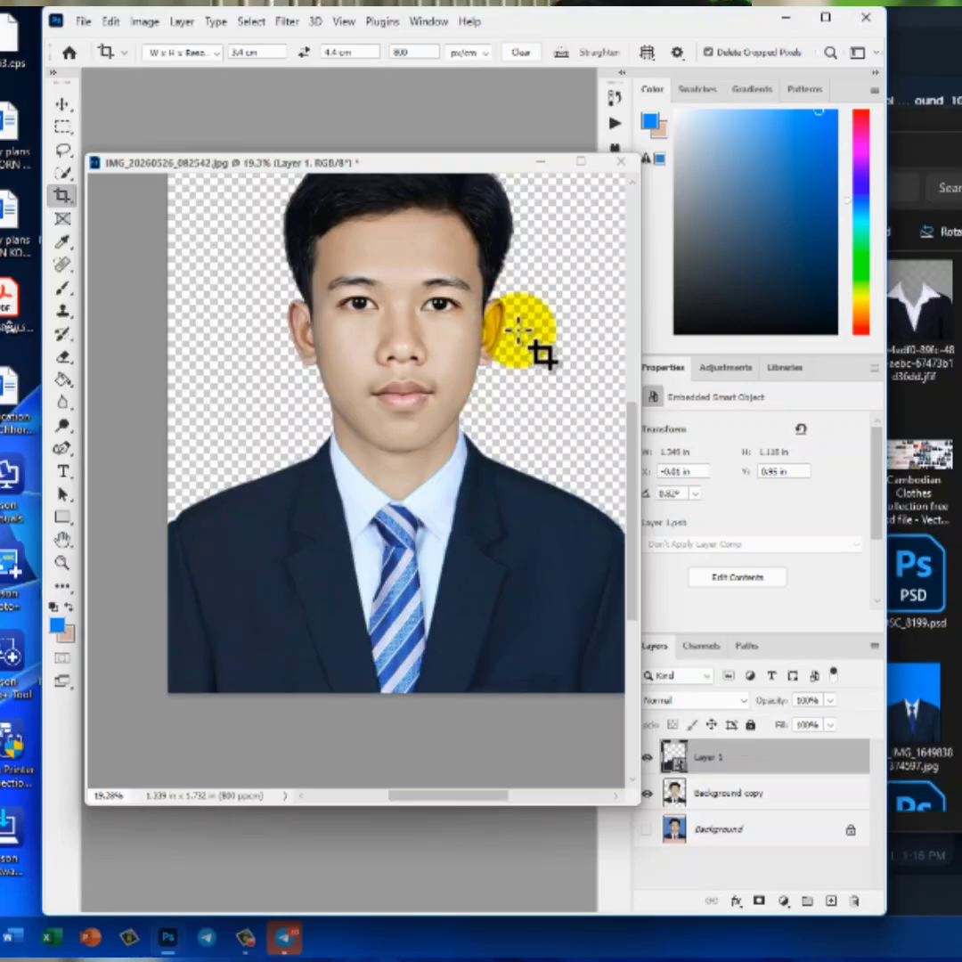
Quick-export the photo as IMG_20260526_082542.png into the Photos folder on DATA (D:)
left_click(79, 23)
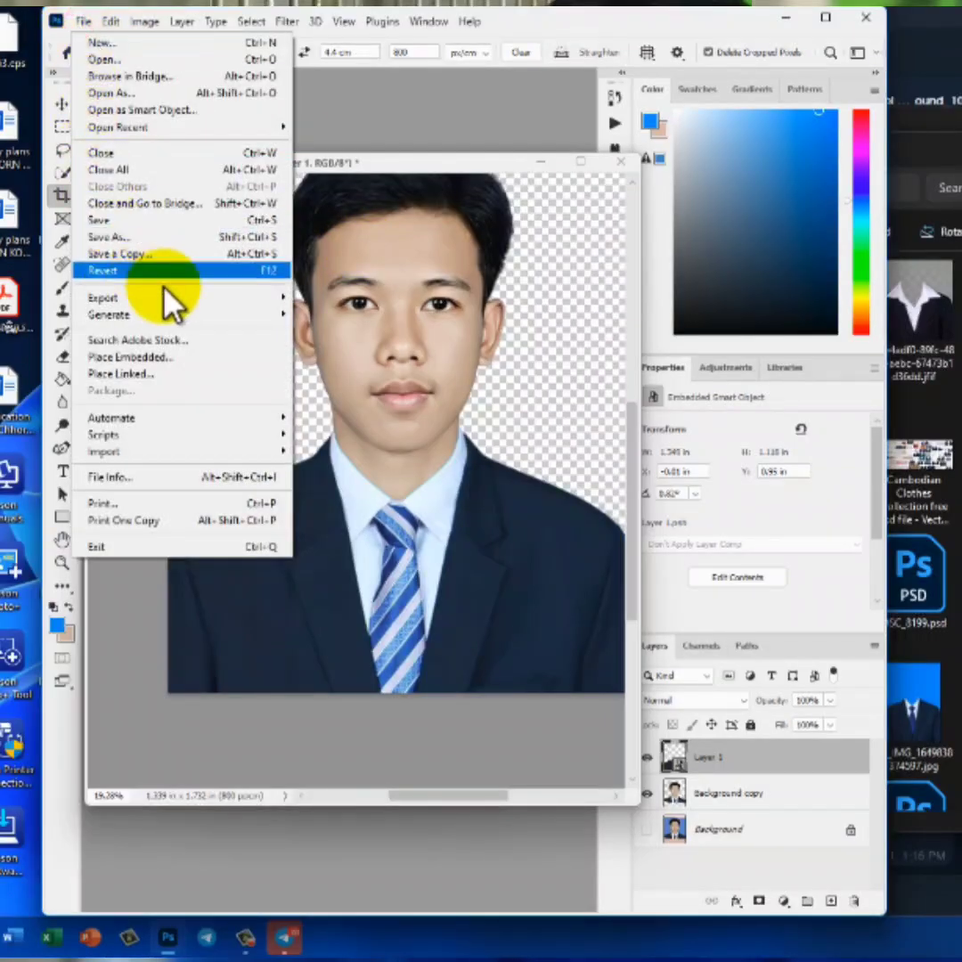
mouse_move(212, 294)
left_click(351, 298)
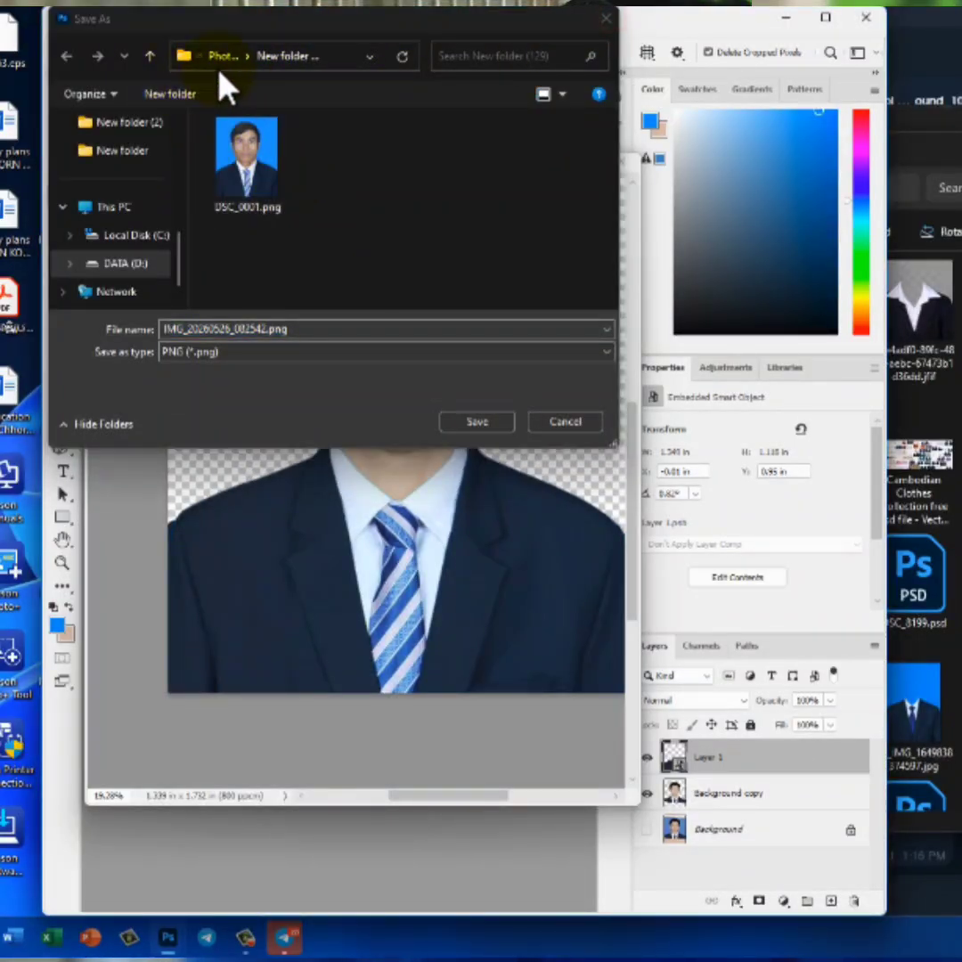
left_click(221, 57)
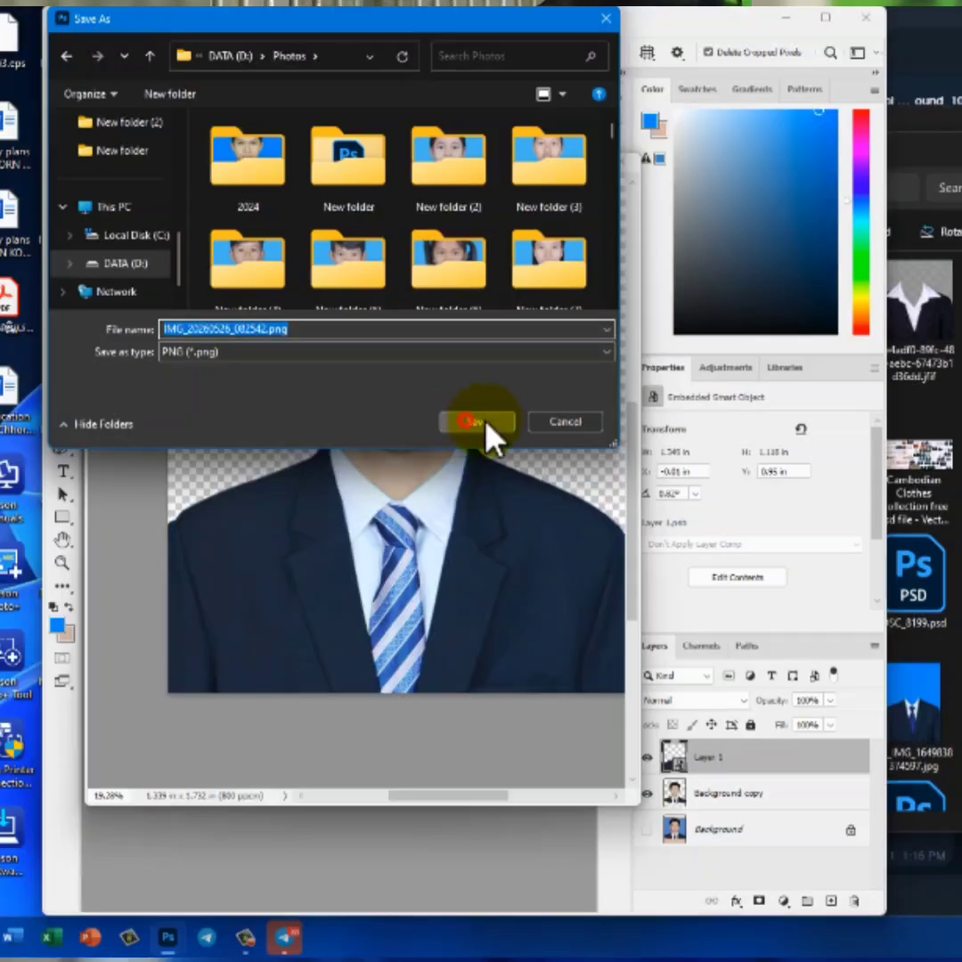
left_click(481, 422)
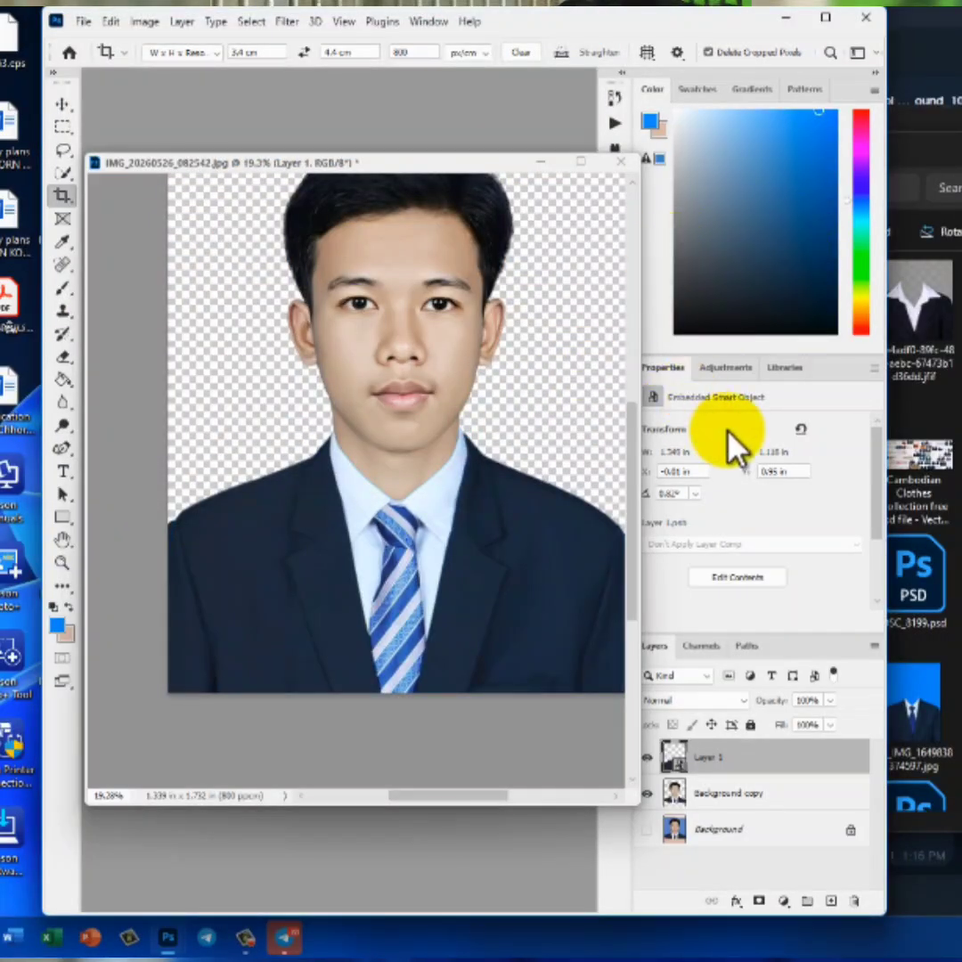
Fill a new layer with the blue foreground colour and place it directly beneath the Background copy layer as the photo's backdrop
left_click_drag(485, 169, 475, 150)
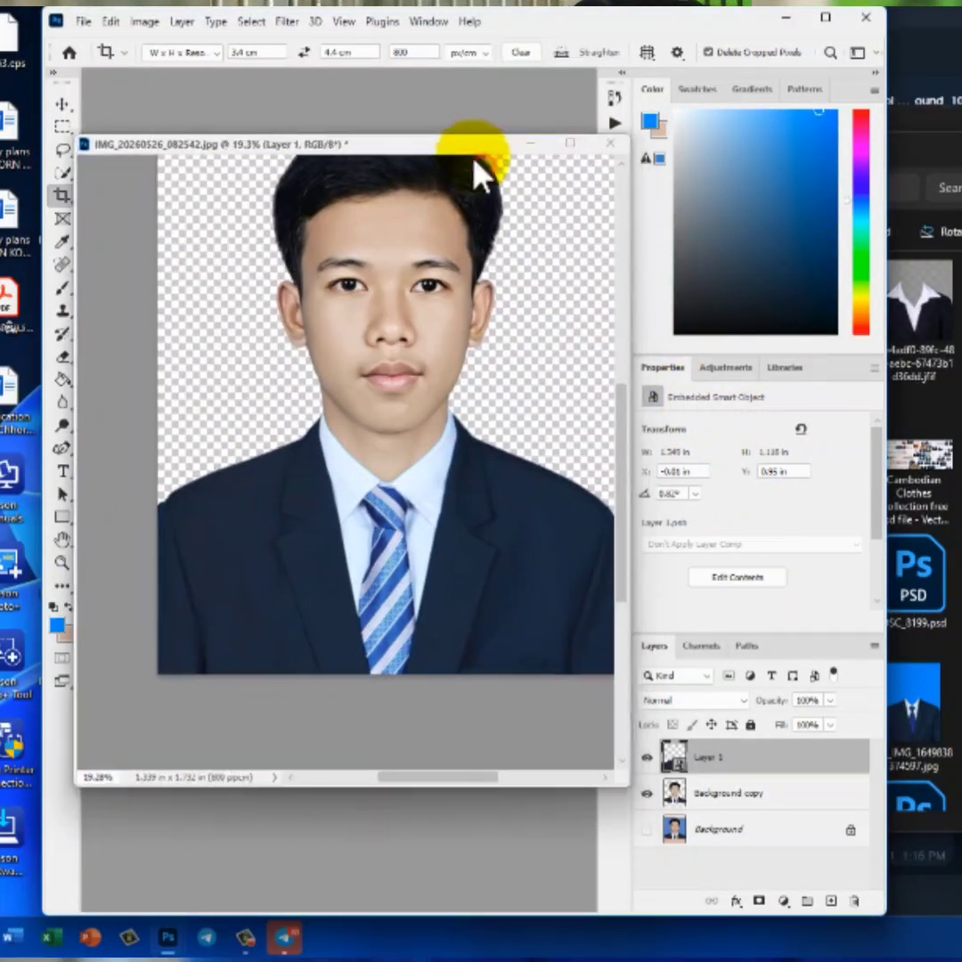
left_click(830, 902)
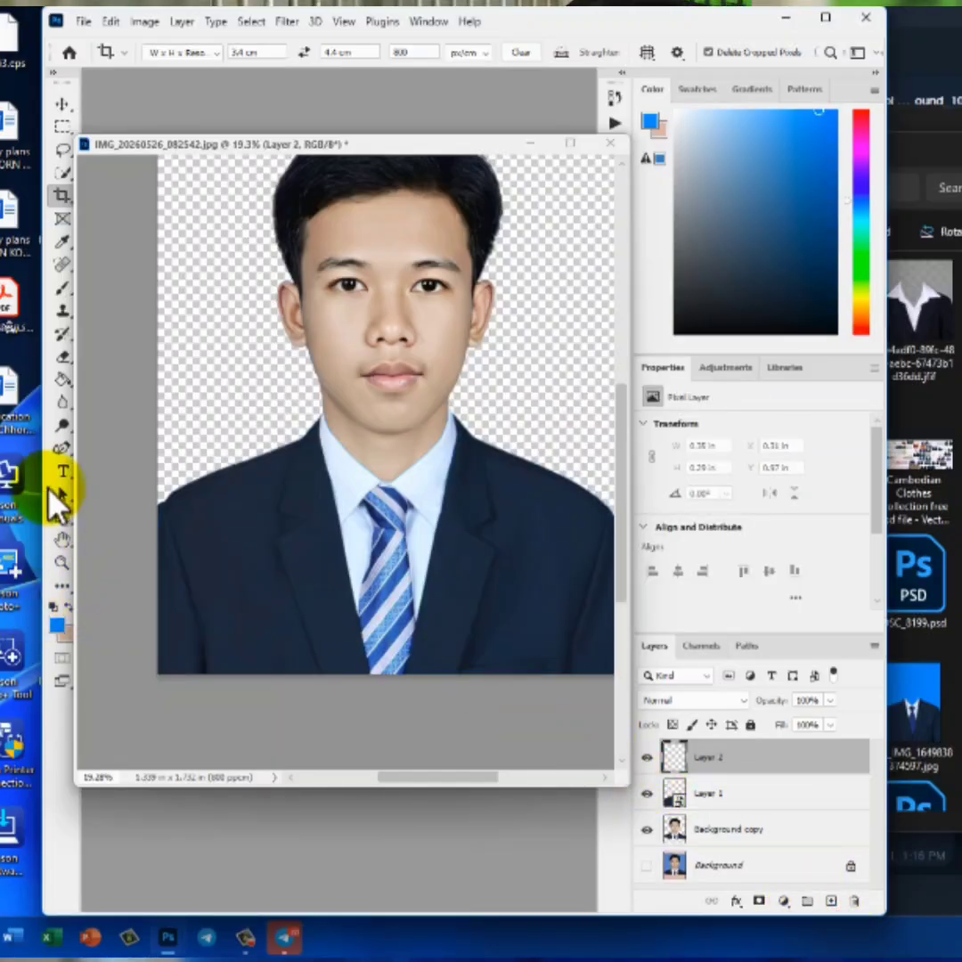
left_click(62, 381)
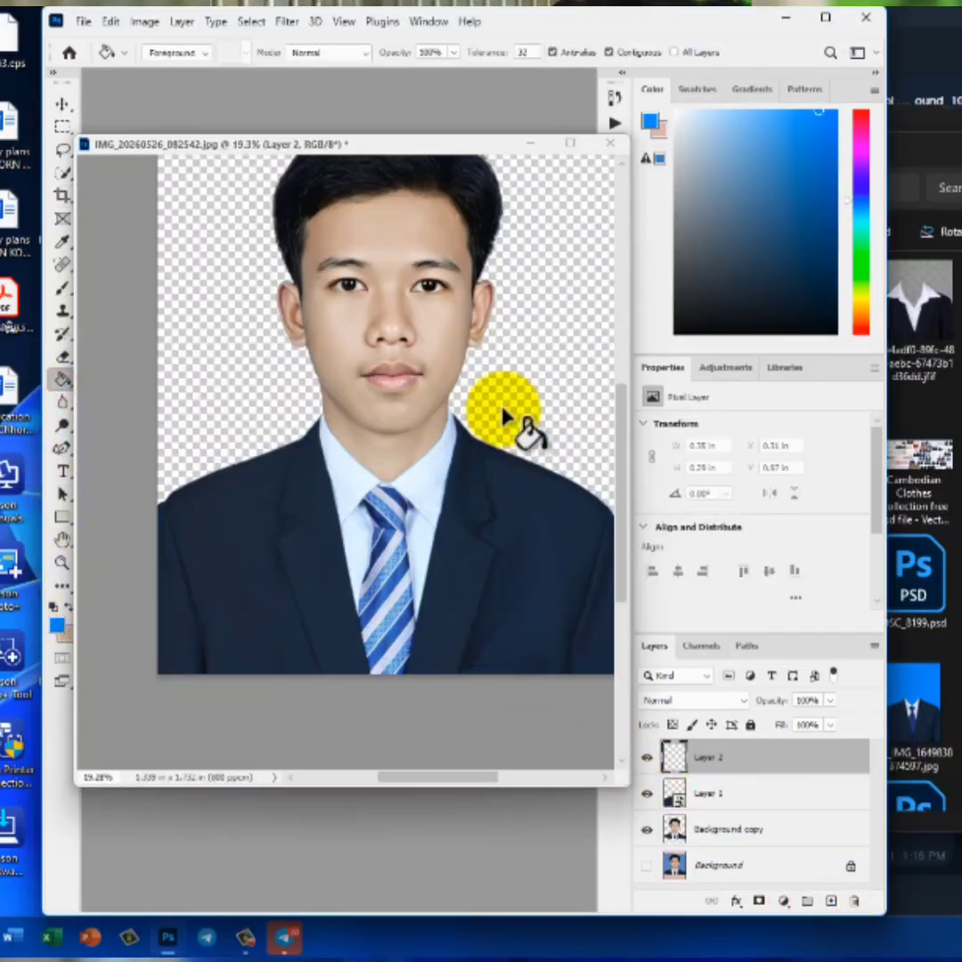
left_click(548, 400)
left_click_drag(727, 744, 739, 847)
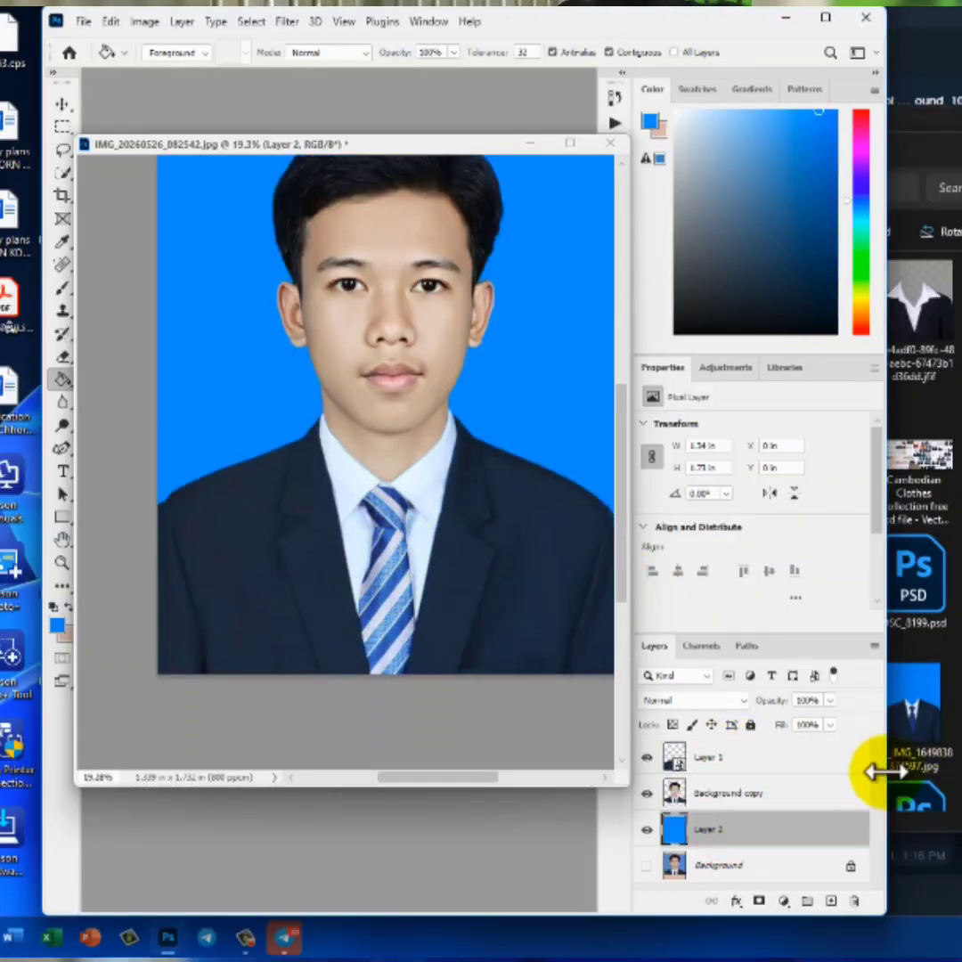
Erase the leftover original clothing on the Background copy layer where it sticks out past the suit's shoulder at the picture's left edge
left_click(699, 793)
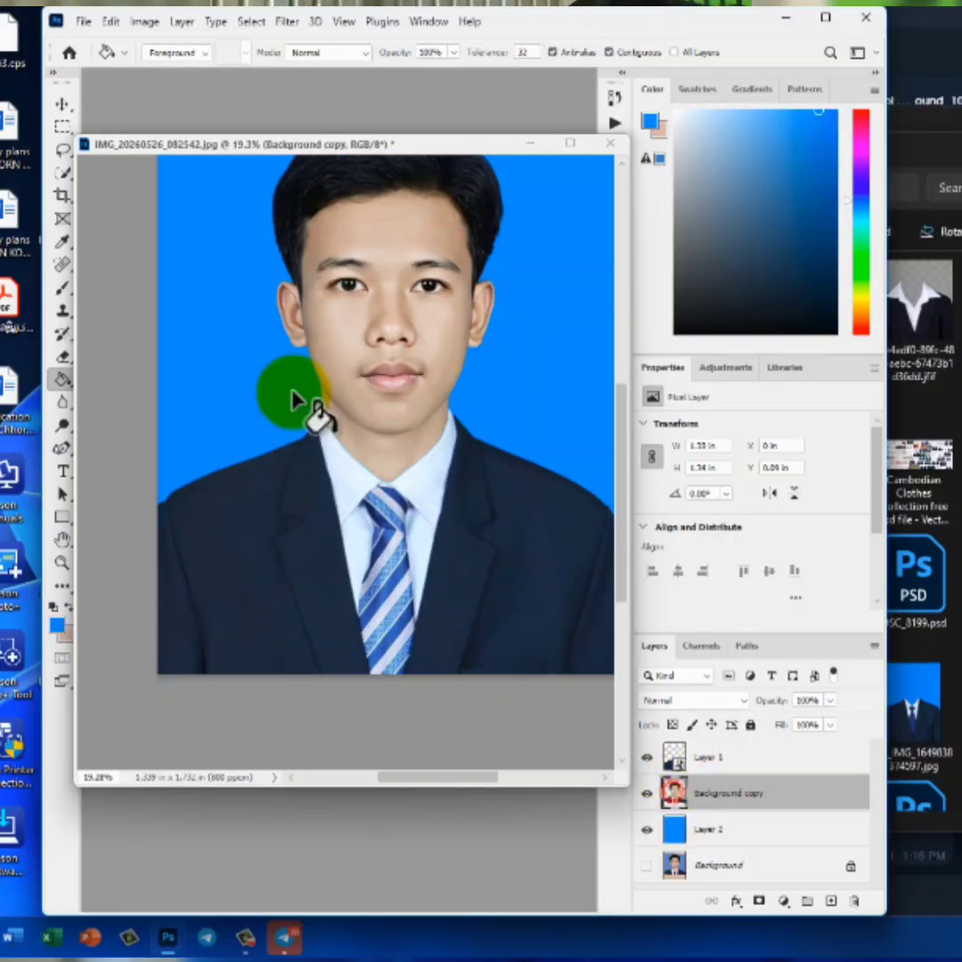
left_click(63, 357)
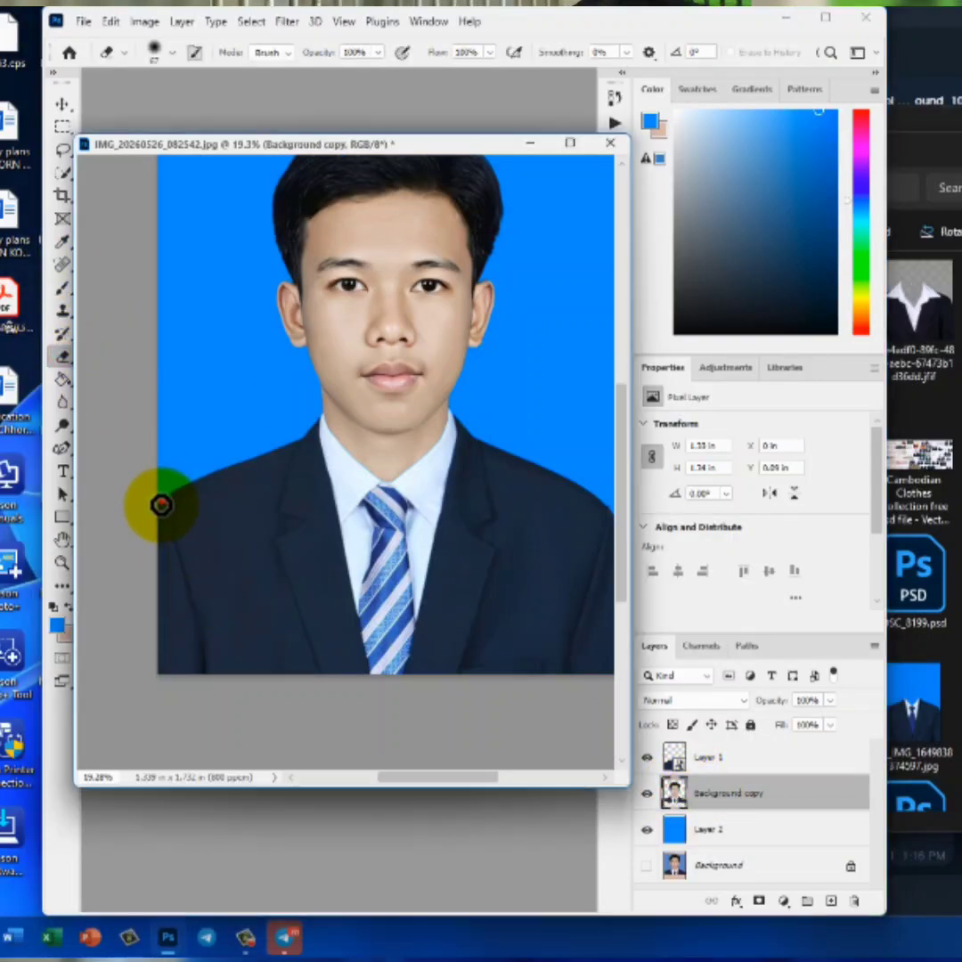
left_click(161, 505)
left_click(157, 510)
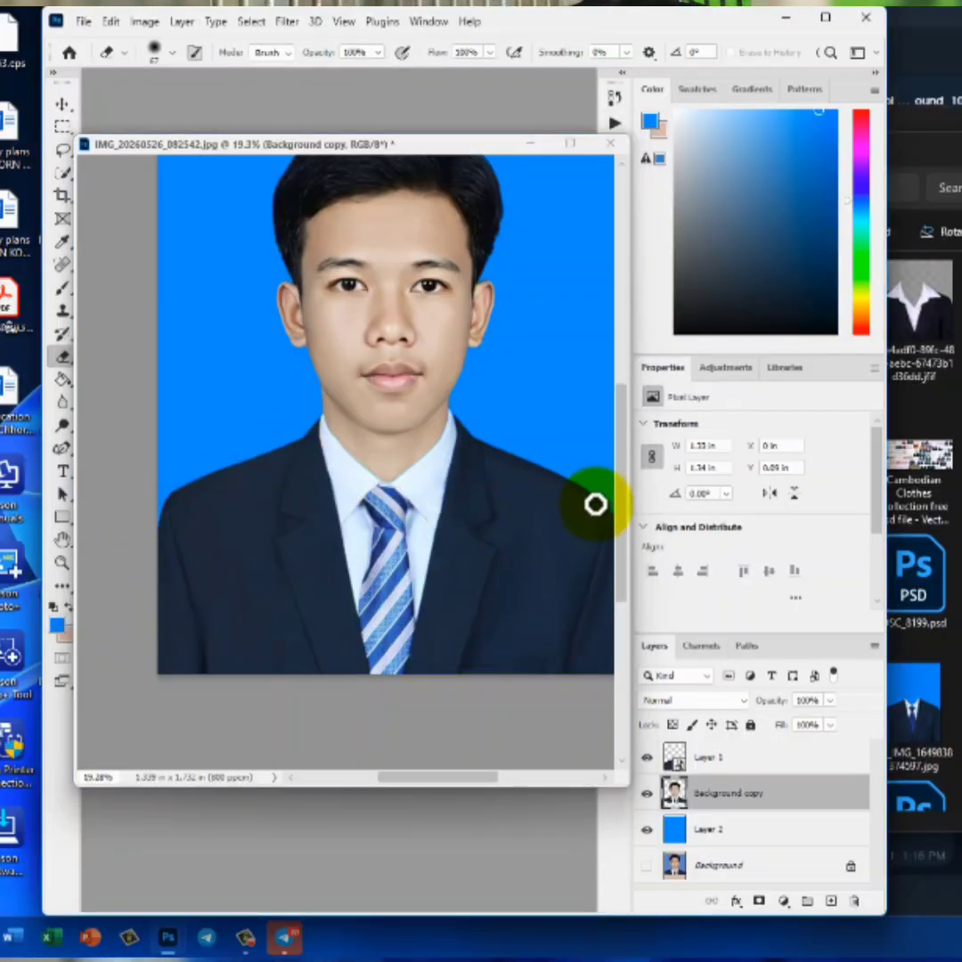
scroll(617, 495, "up", 4)
scroll(596, 506, "down", 3)
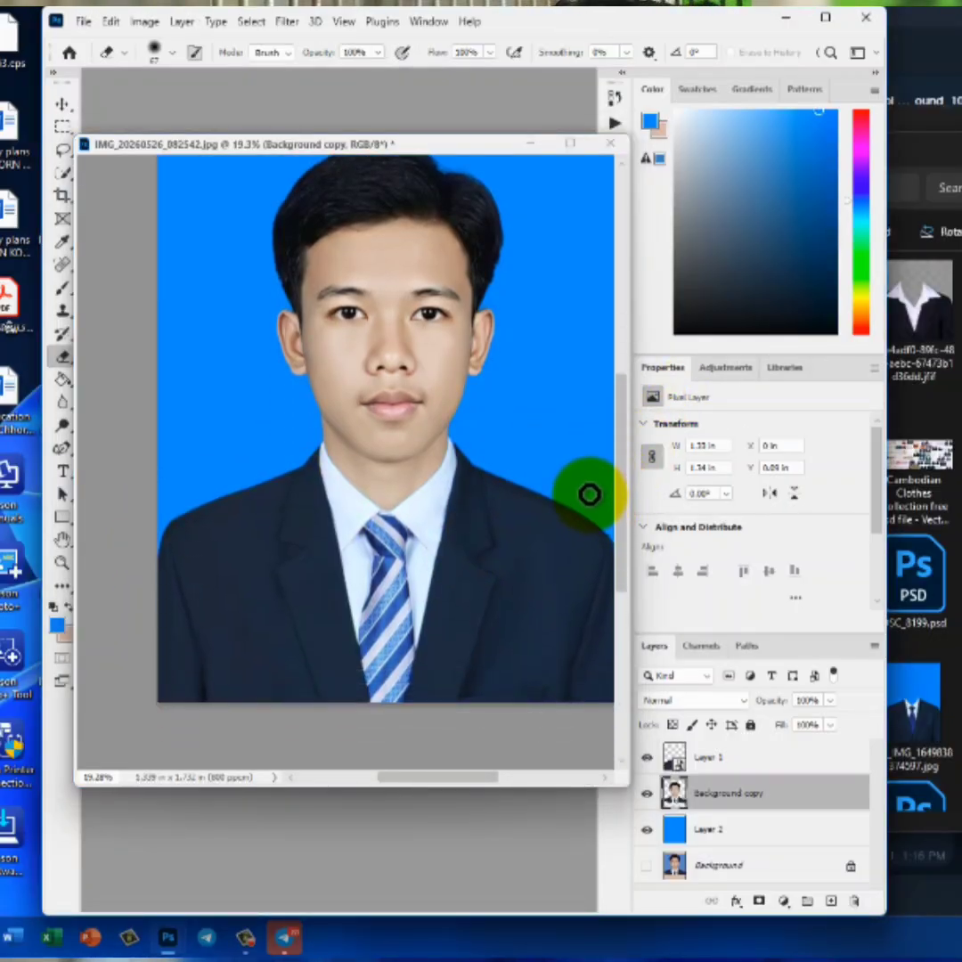
scroll(606, 507, "up", 4)
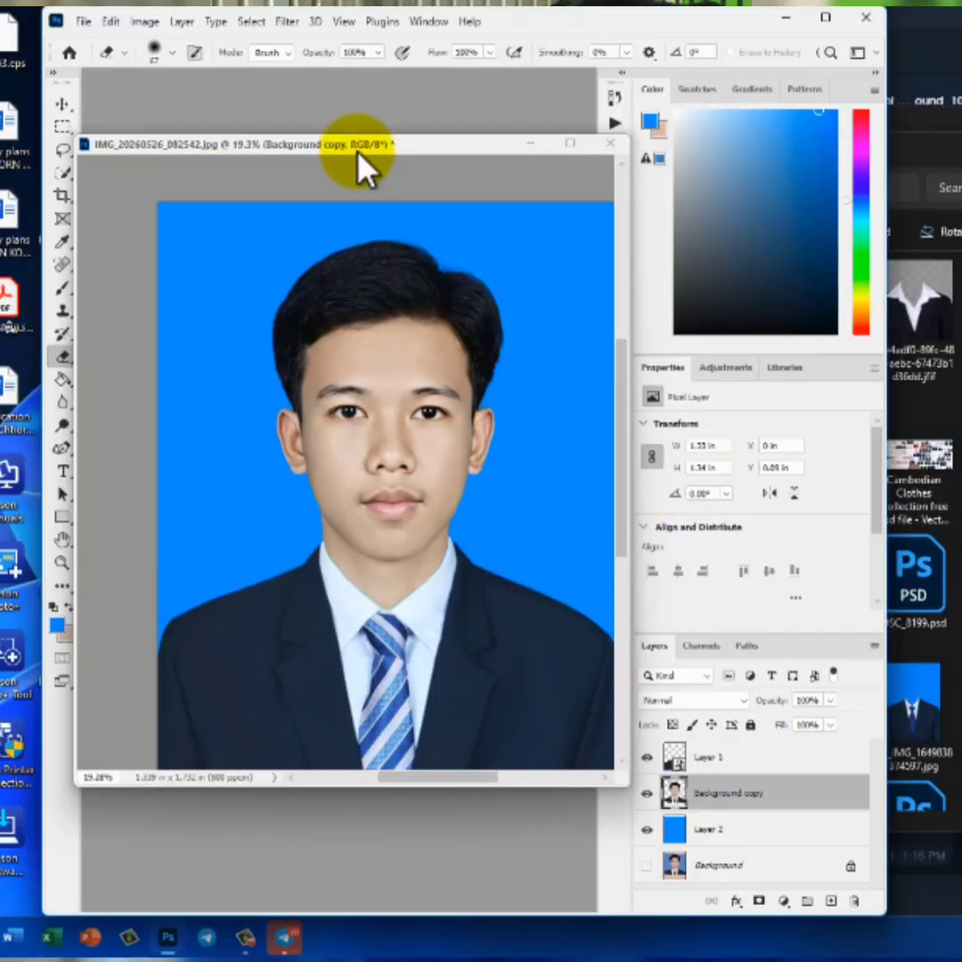
Quick-export the blue-background photo as IMG_20260526_082542.png into the Photos folder on DATA (D:)
left_click(81, 22)
left_click(205, 300)
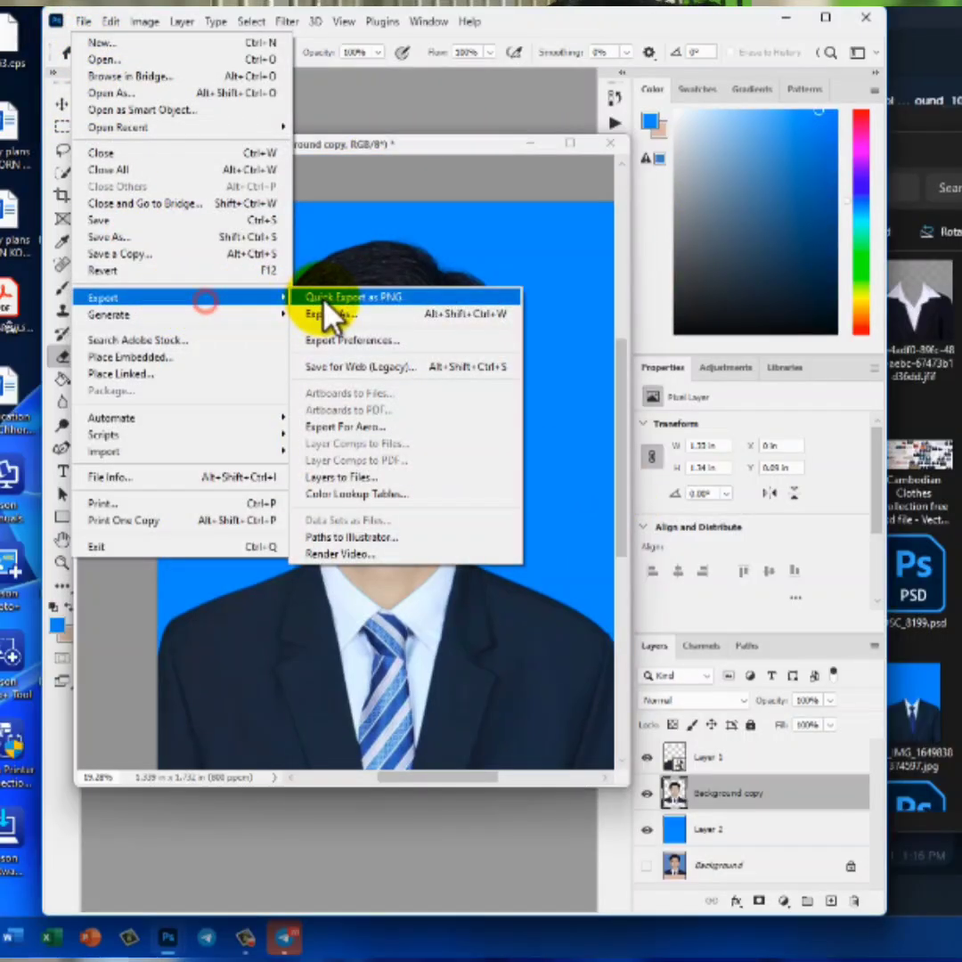
left_click(328, 301)
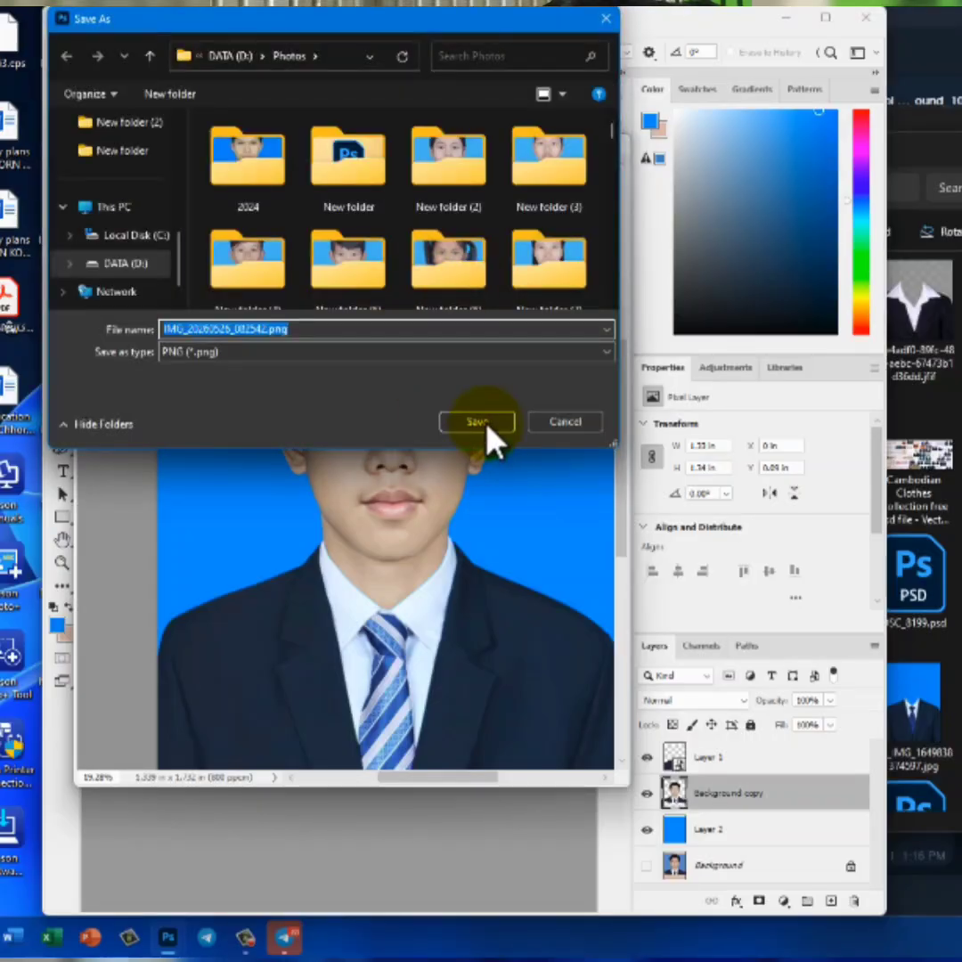
left_click(491, 437)
left_click(517, 470)
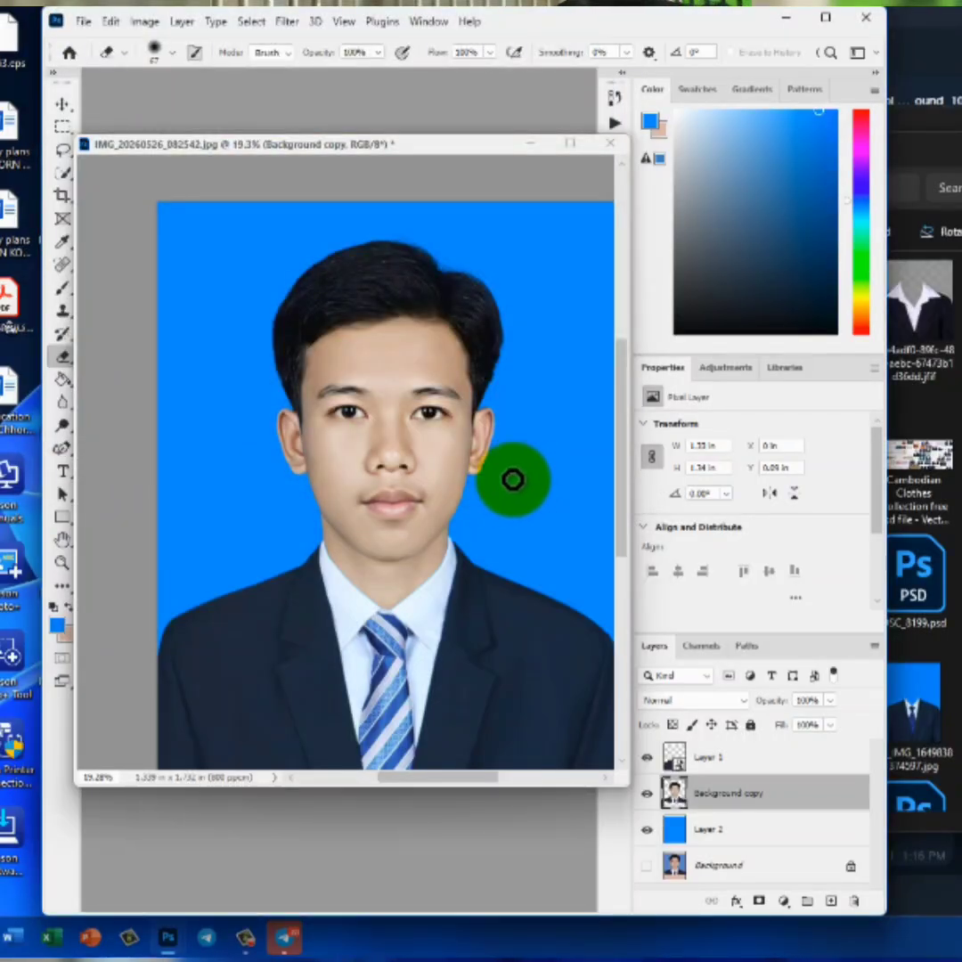
scroll(513, 480, "down", 3)
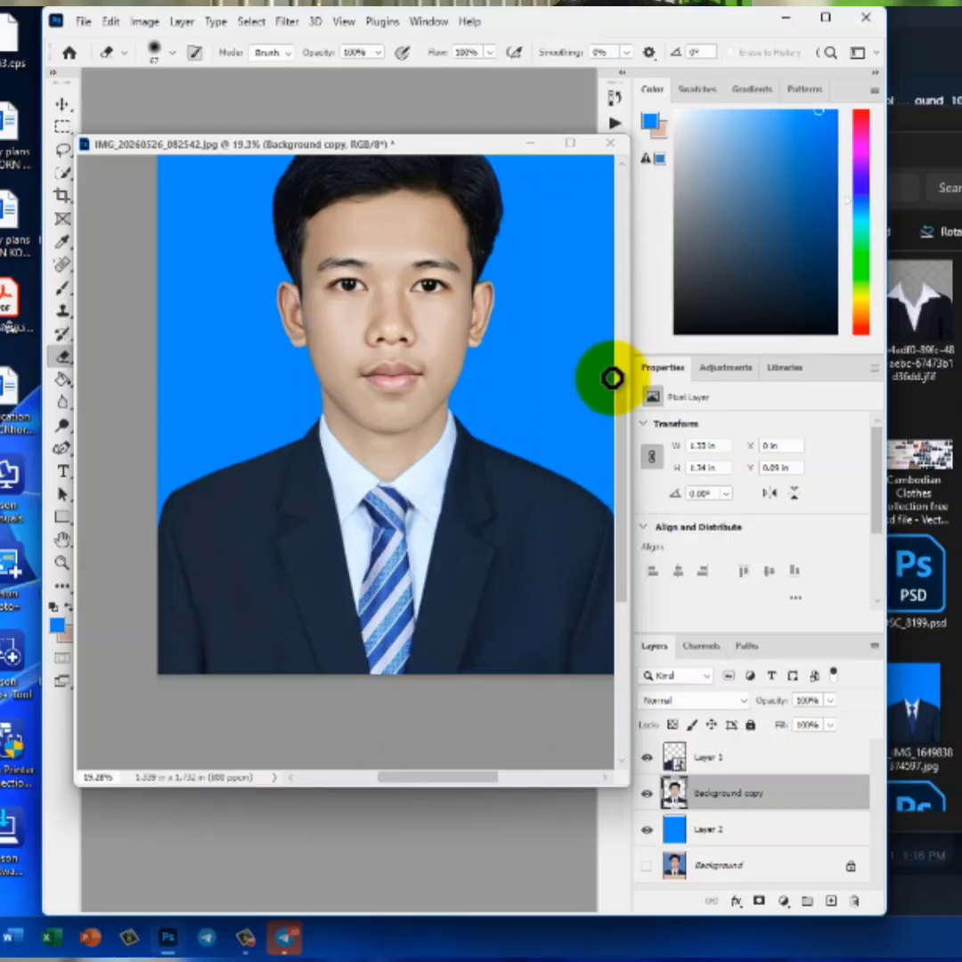